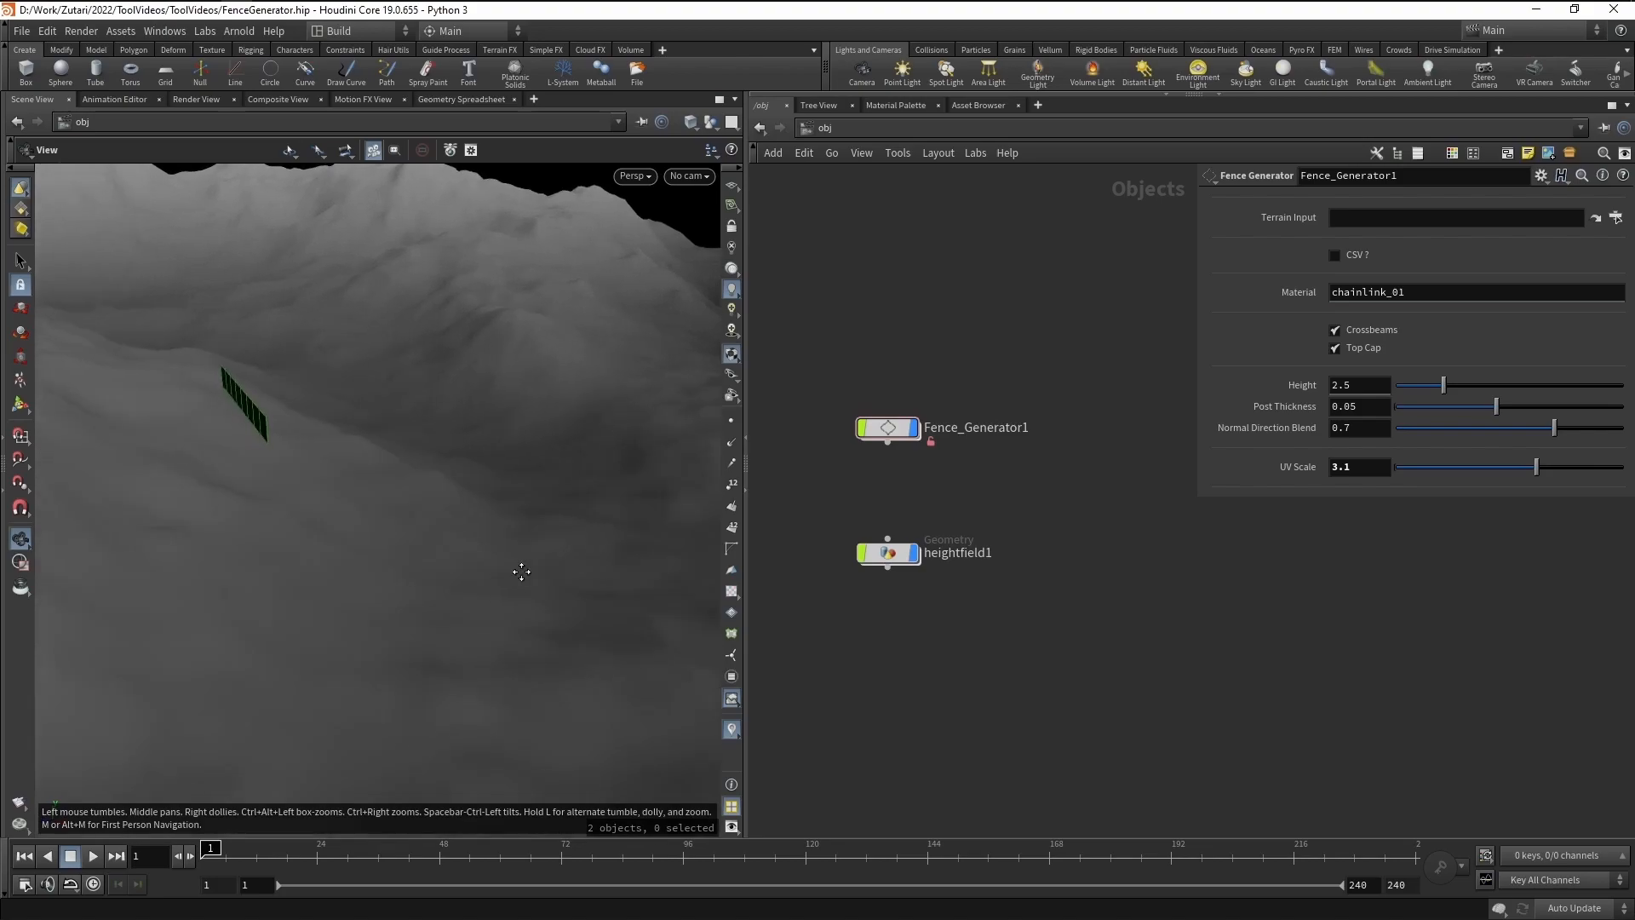
Assign heightfield1 as the terrain input of Fence_Generator1.
right_click_drag(457, 461, 458, 494)
left_click_drag(458, 494, 477, 574)
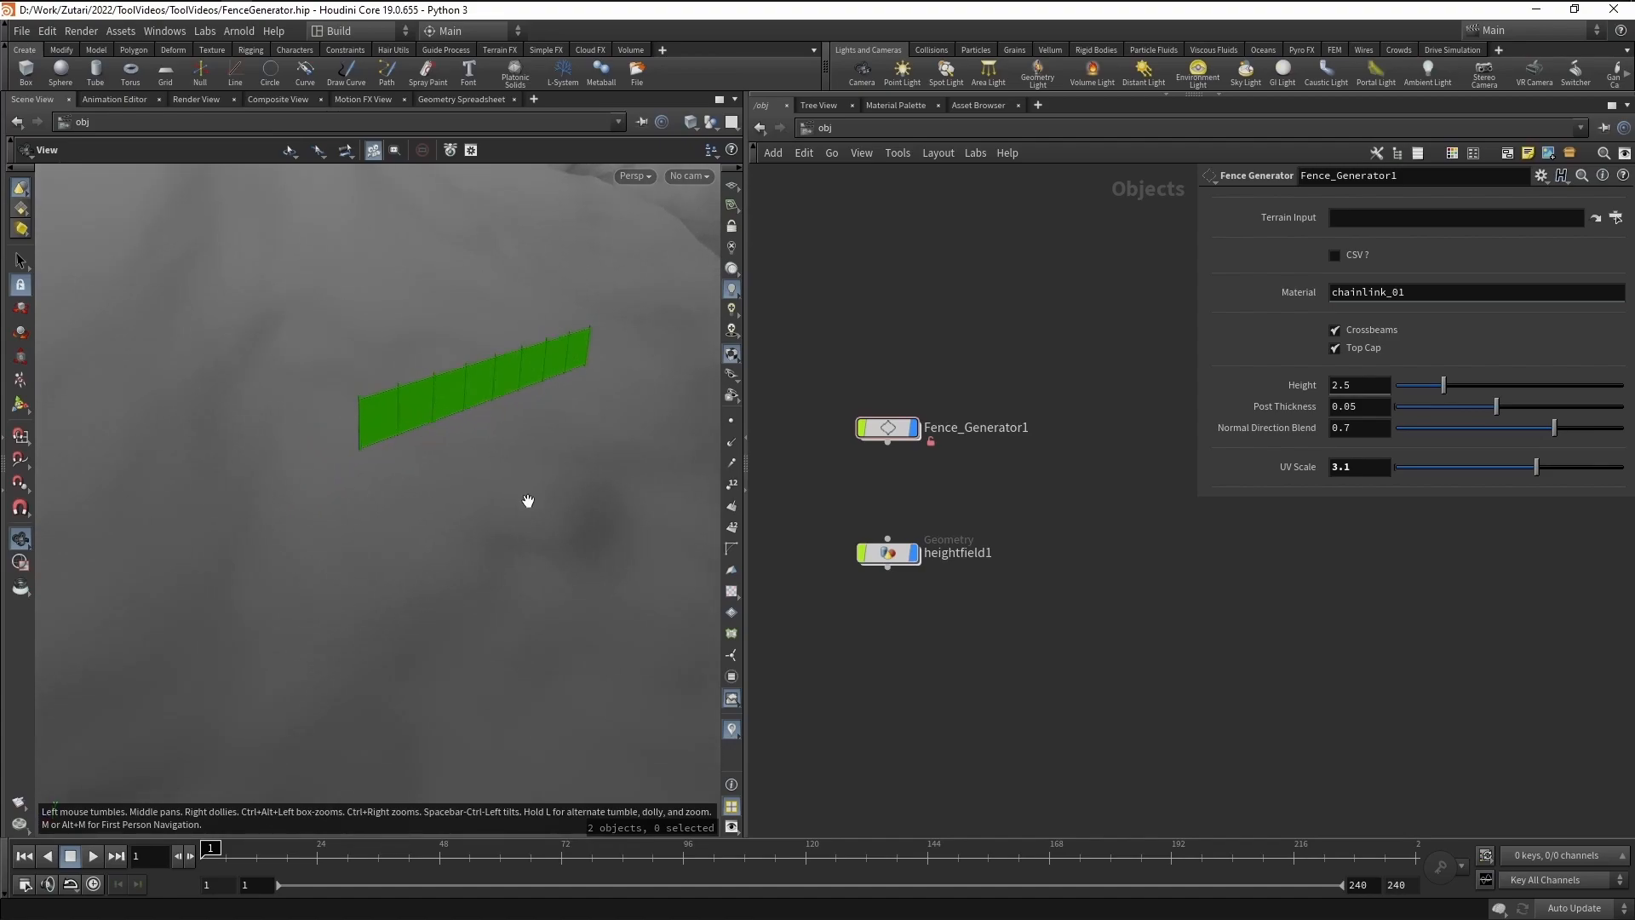
mouse_move(438, 428)
left_mouse_down()
mouse_move(534, 416)
mouse_move(639, 434)
mouse_move(544, 420)
mouse_move(410, 432)
left_mouse_up()
left_click_drag(542, 475, 691, 418)
middle_click_drag(402, 410, 449, 460)
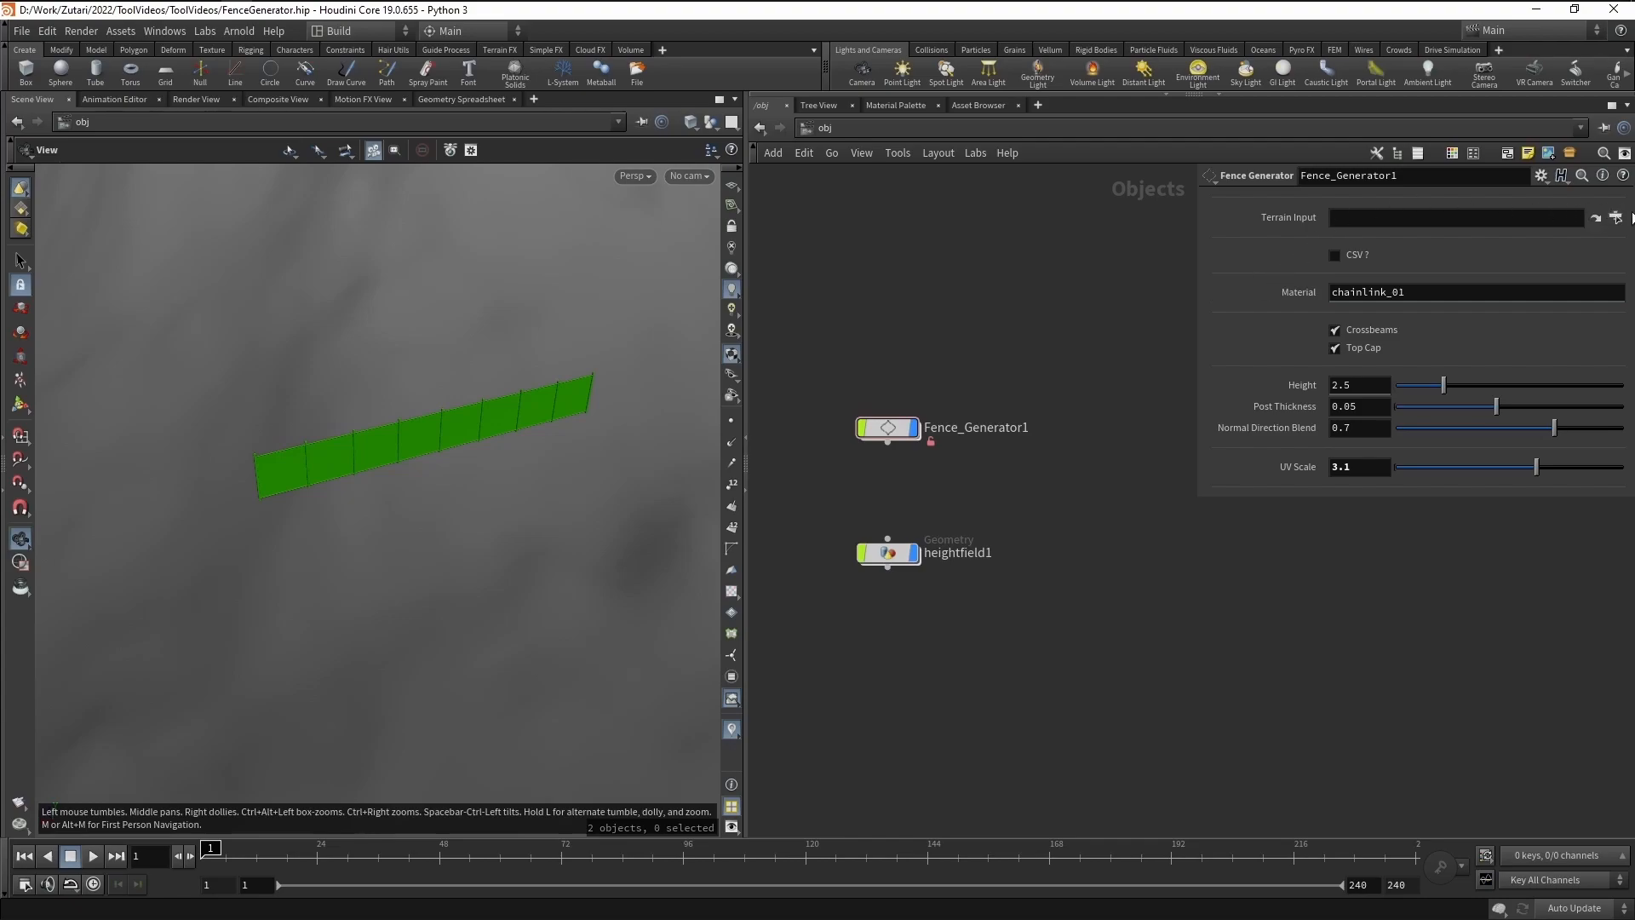
left_click(1616, 219)
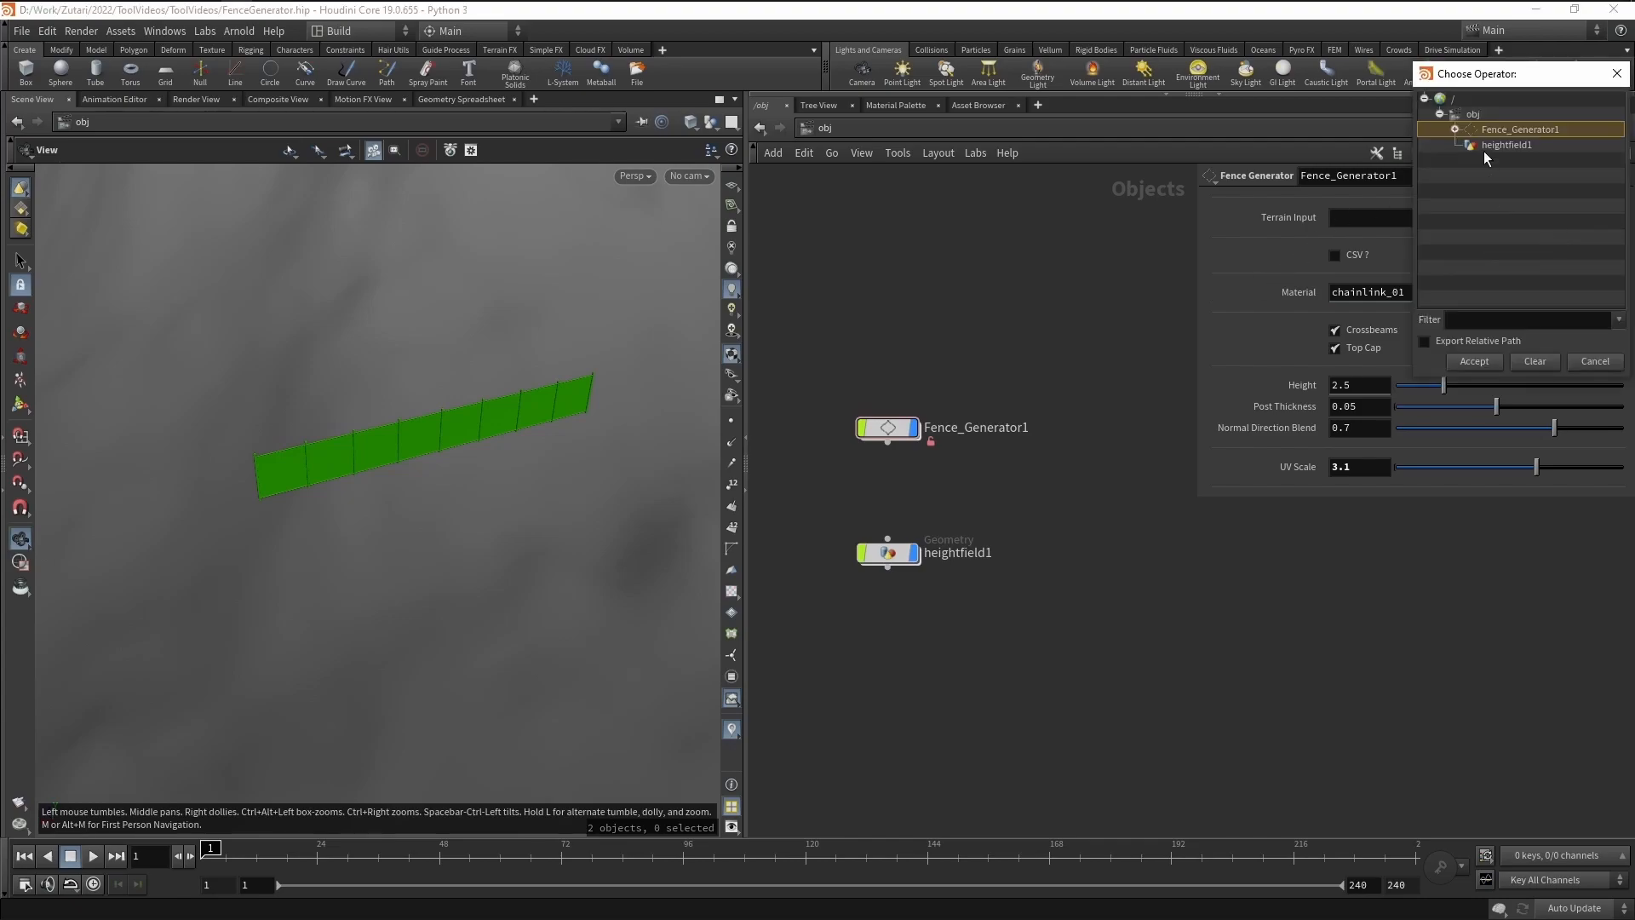
left_click(1478, 147)
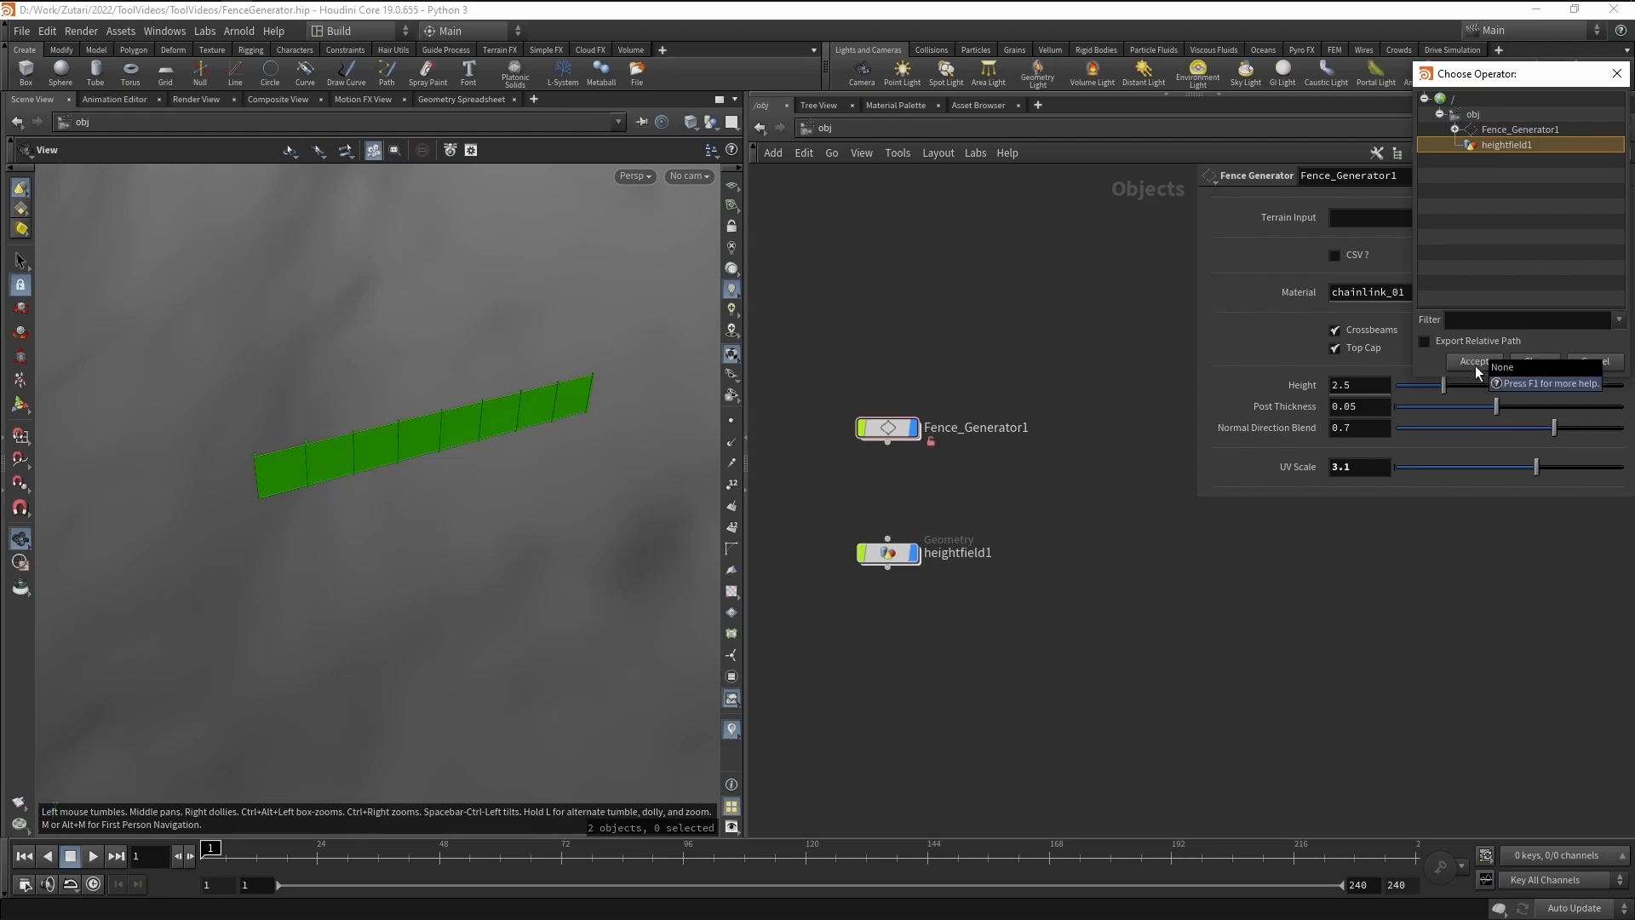
left_click(1475, 366)
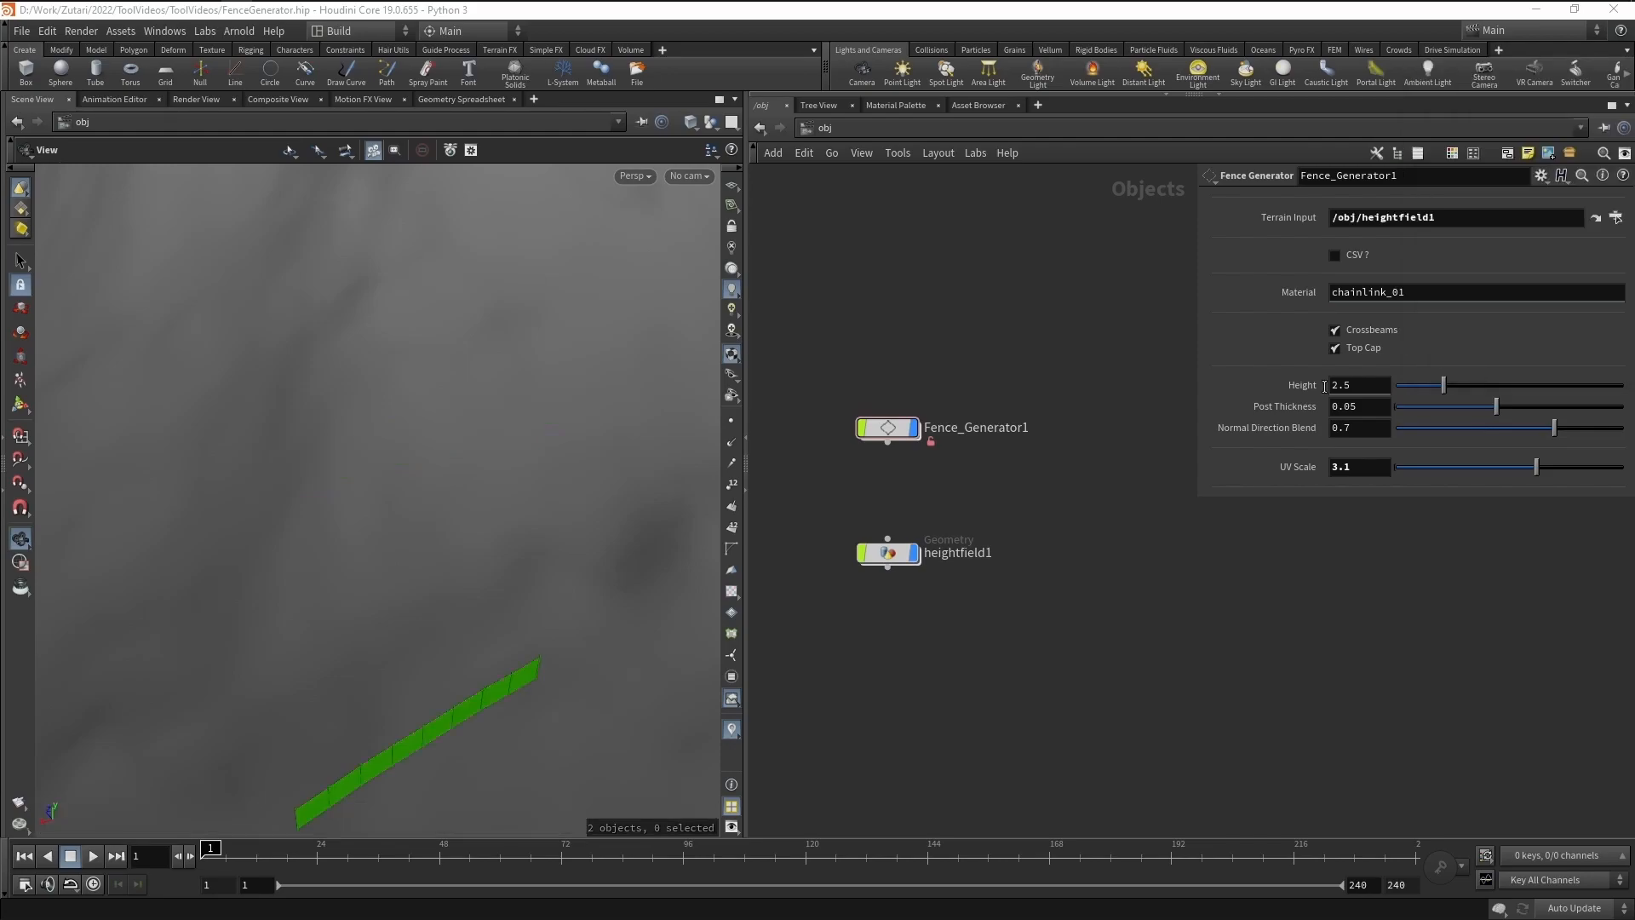
Open the userCurve network inside Fence_Generator1 and clear the coordinates of its userCurve node.
middle_click_drag(486, 705, 486, 513)
left_click_drag(477, 576, 429, 506)
scroll(434, 554, "up", 5)
left_click_drag(437, 566, 416, 650)
middle_click_drag(417, 650, 474, 647)
scroll(474, 647, "down", 2)
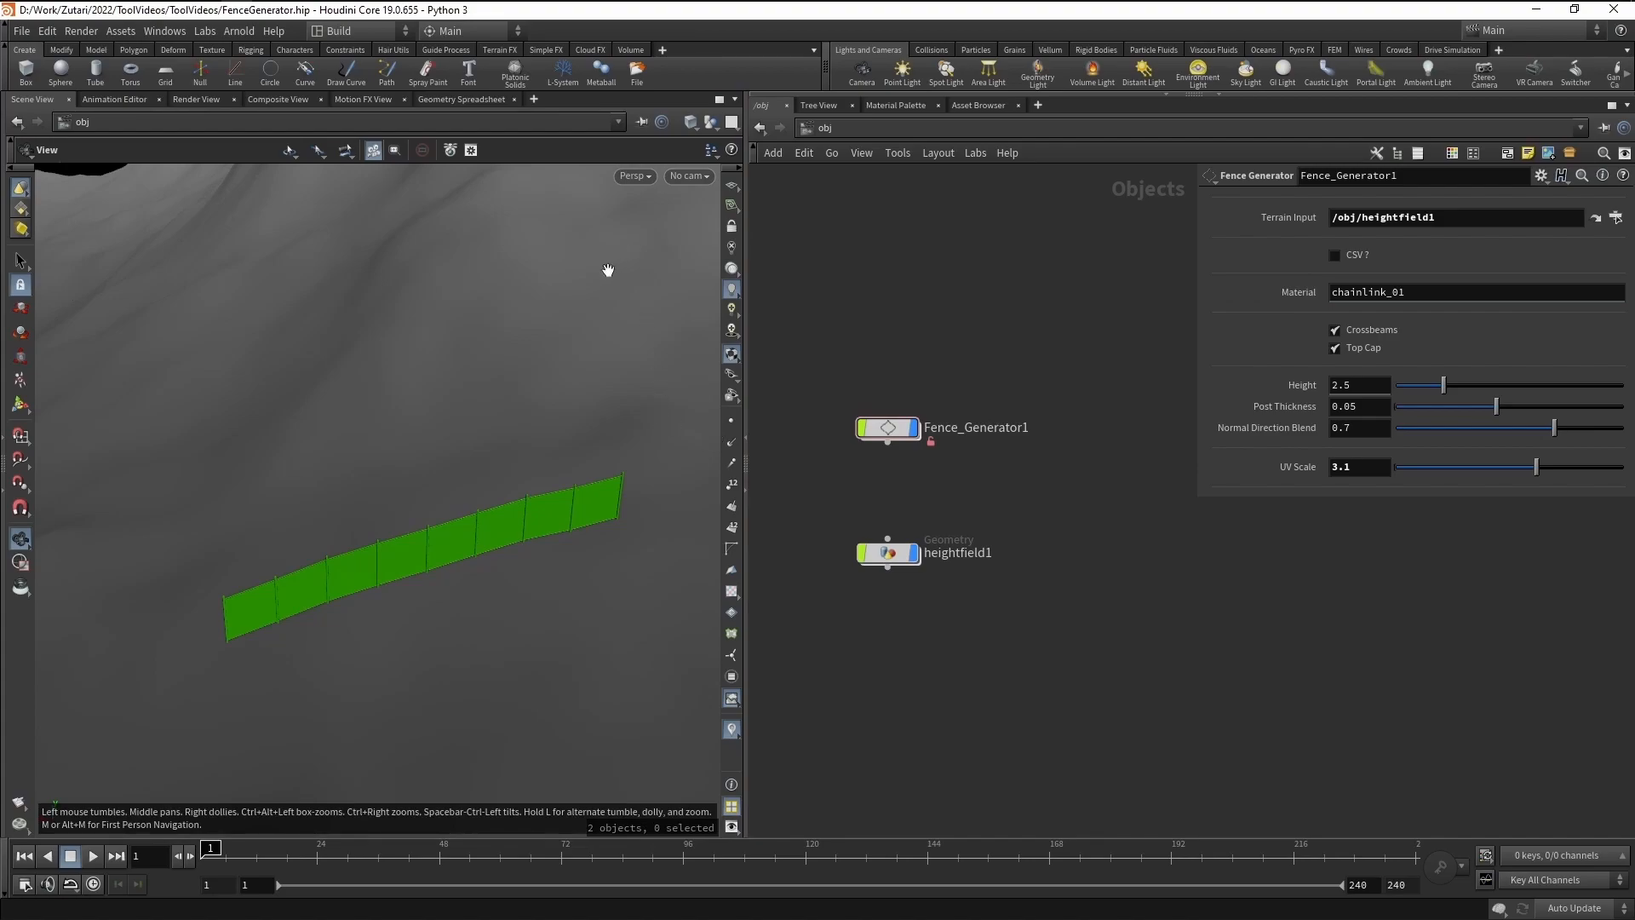
double_click(890, 424)
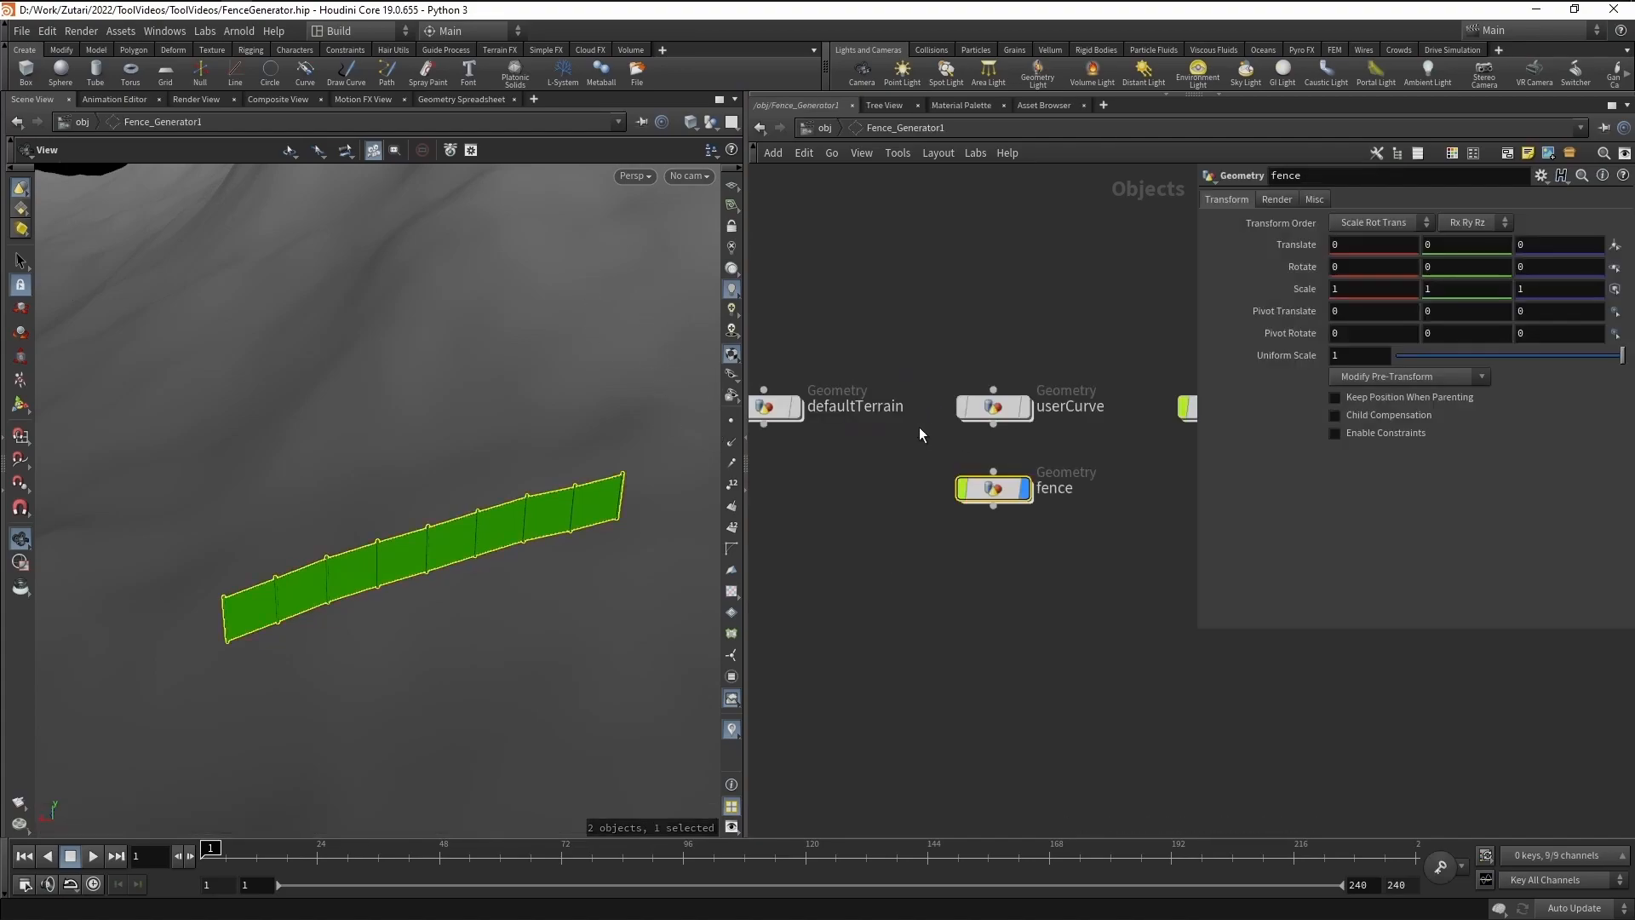
double_click(1013, 408)
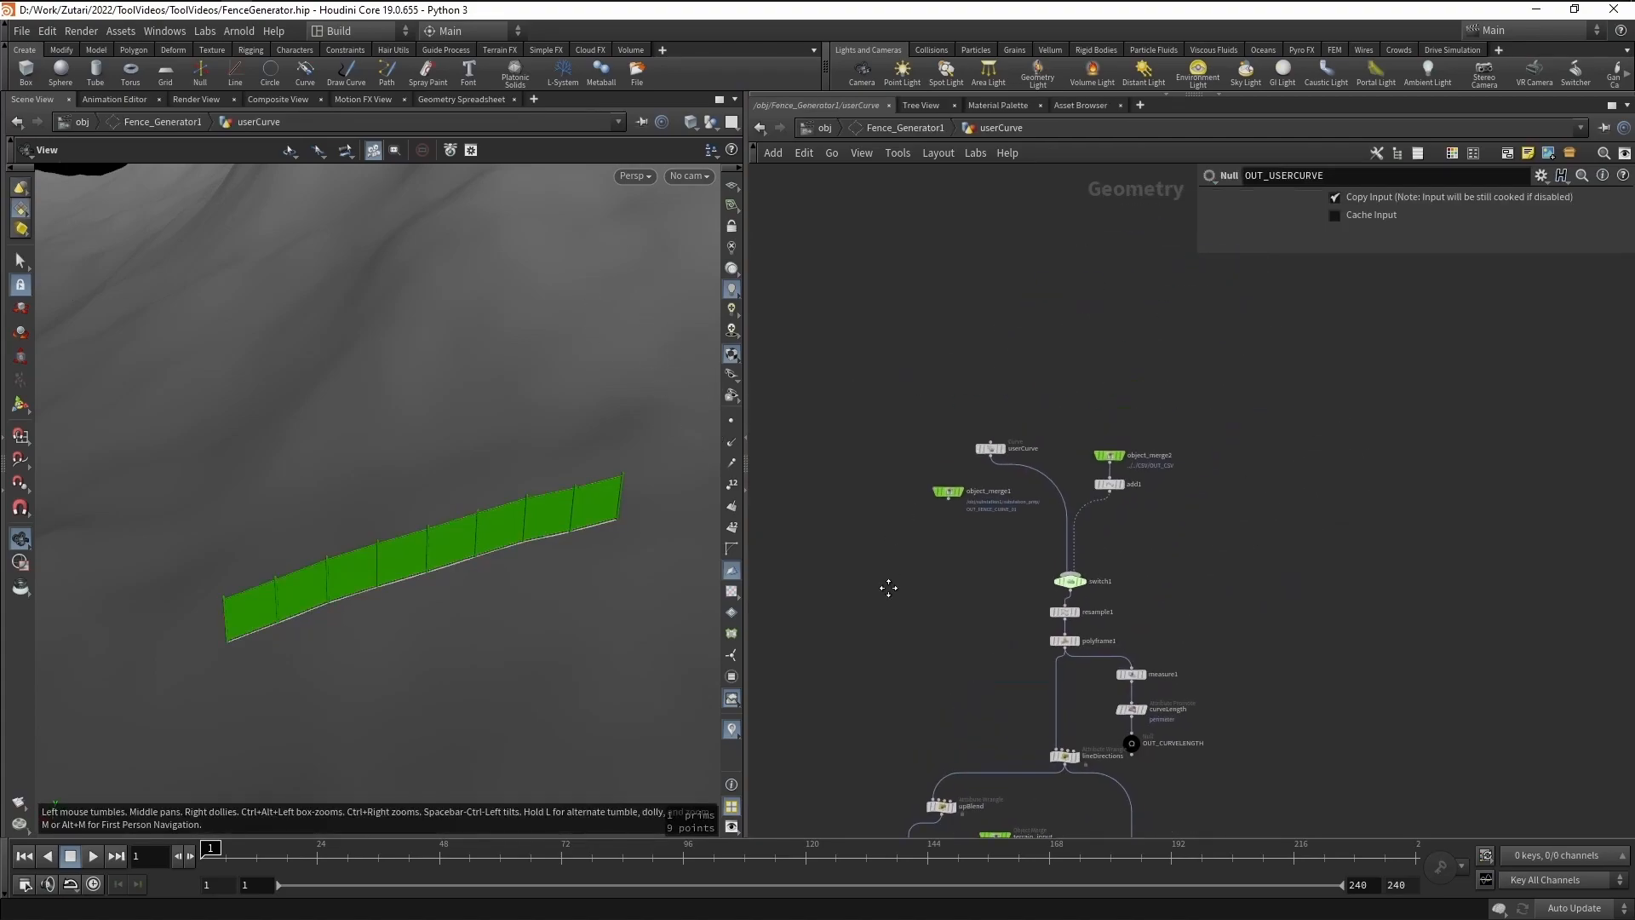
left_click(971, 467)
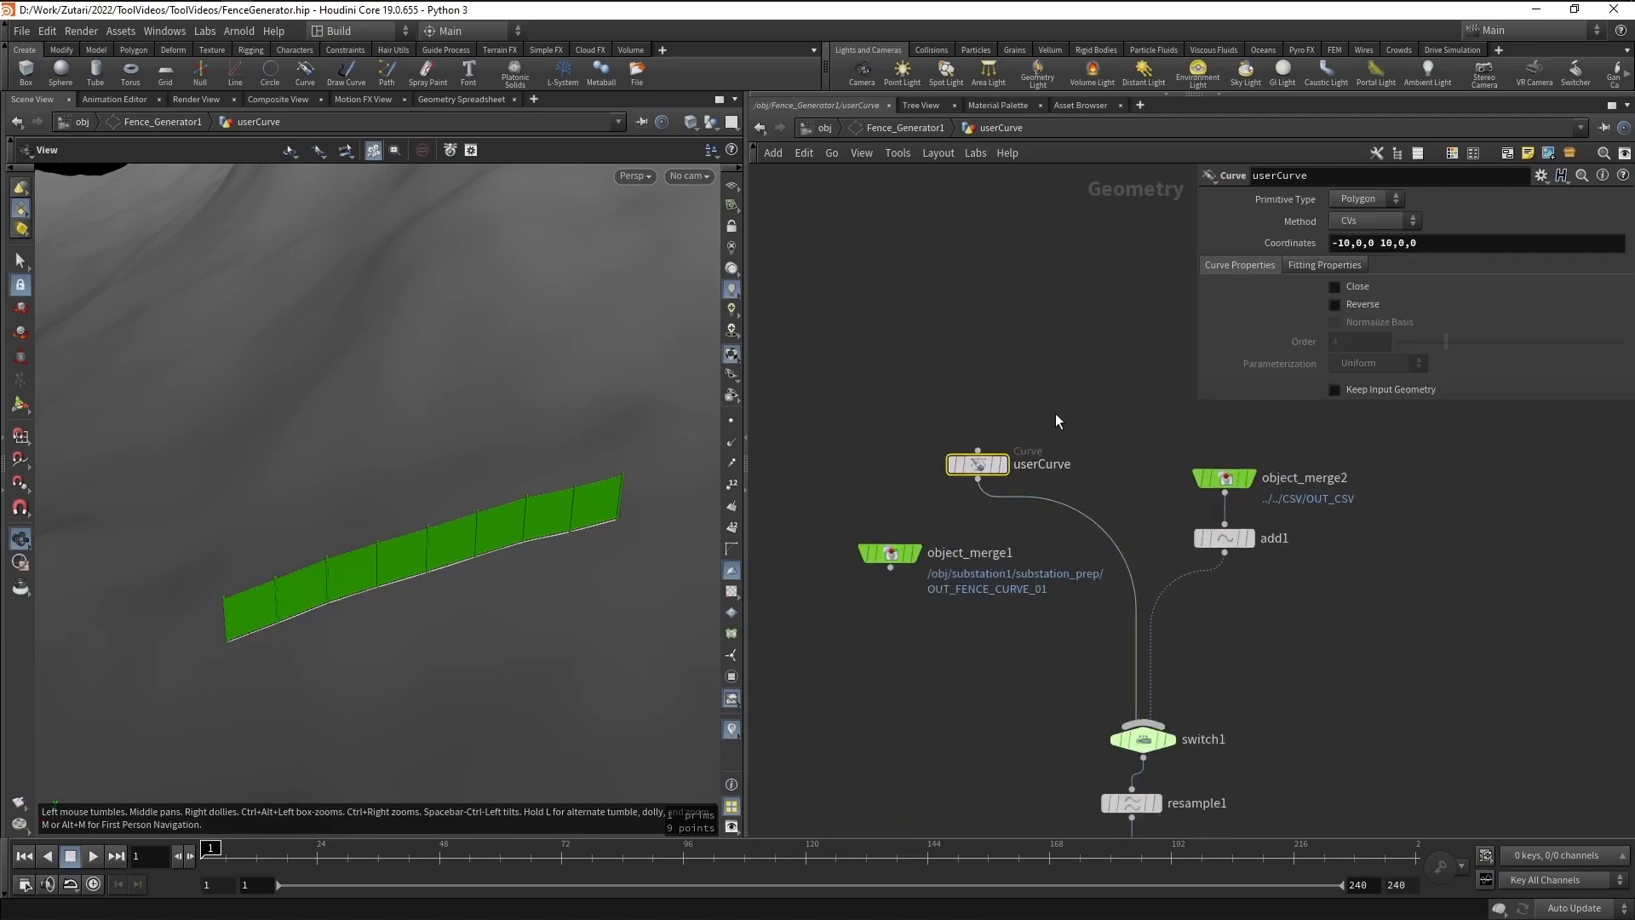
triple_click(1429, 242)
key("BackSpace")
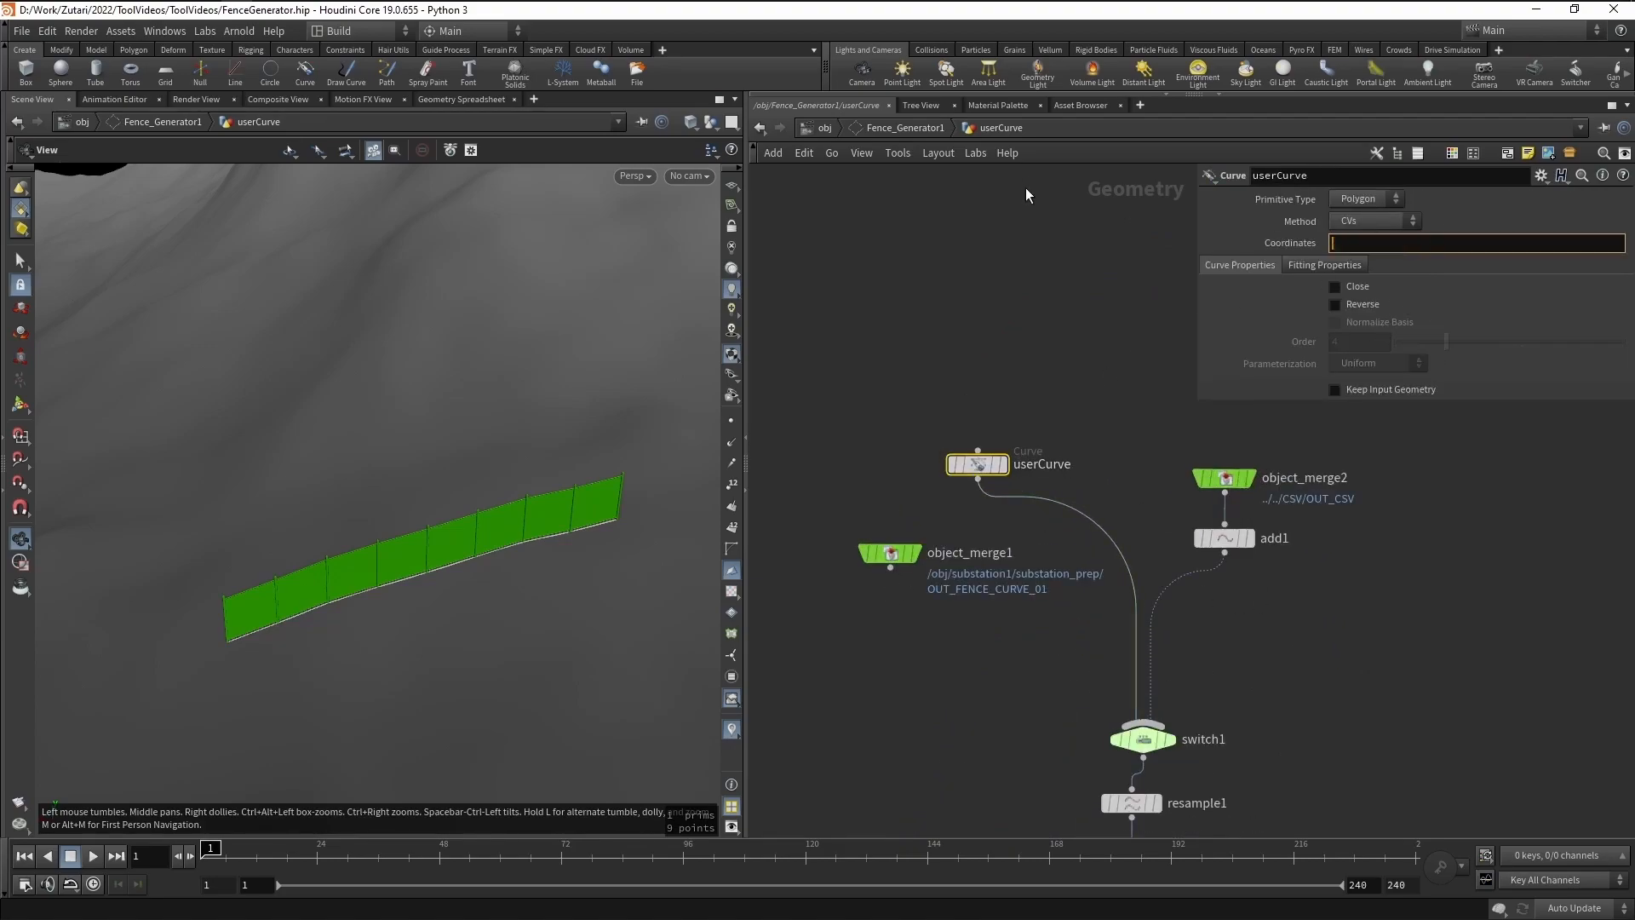
key("Return")
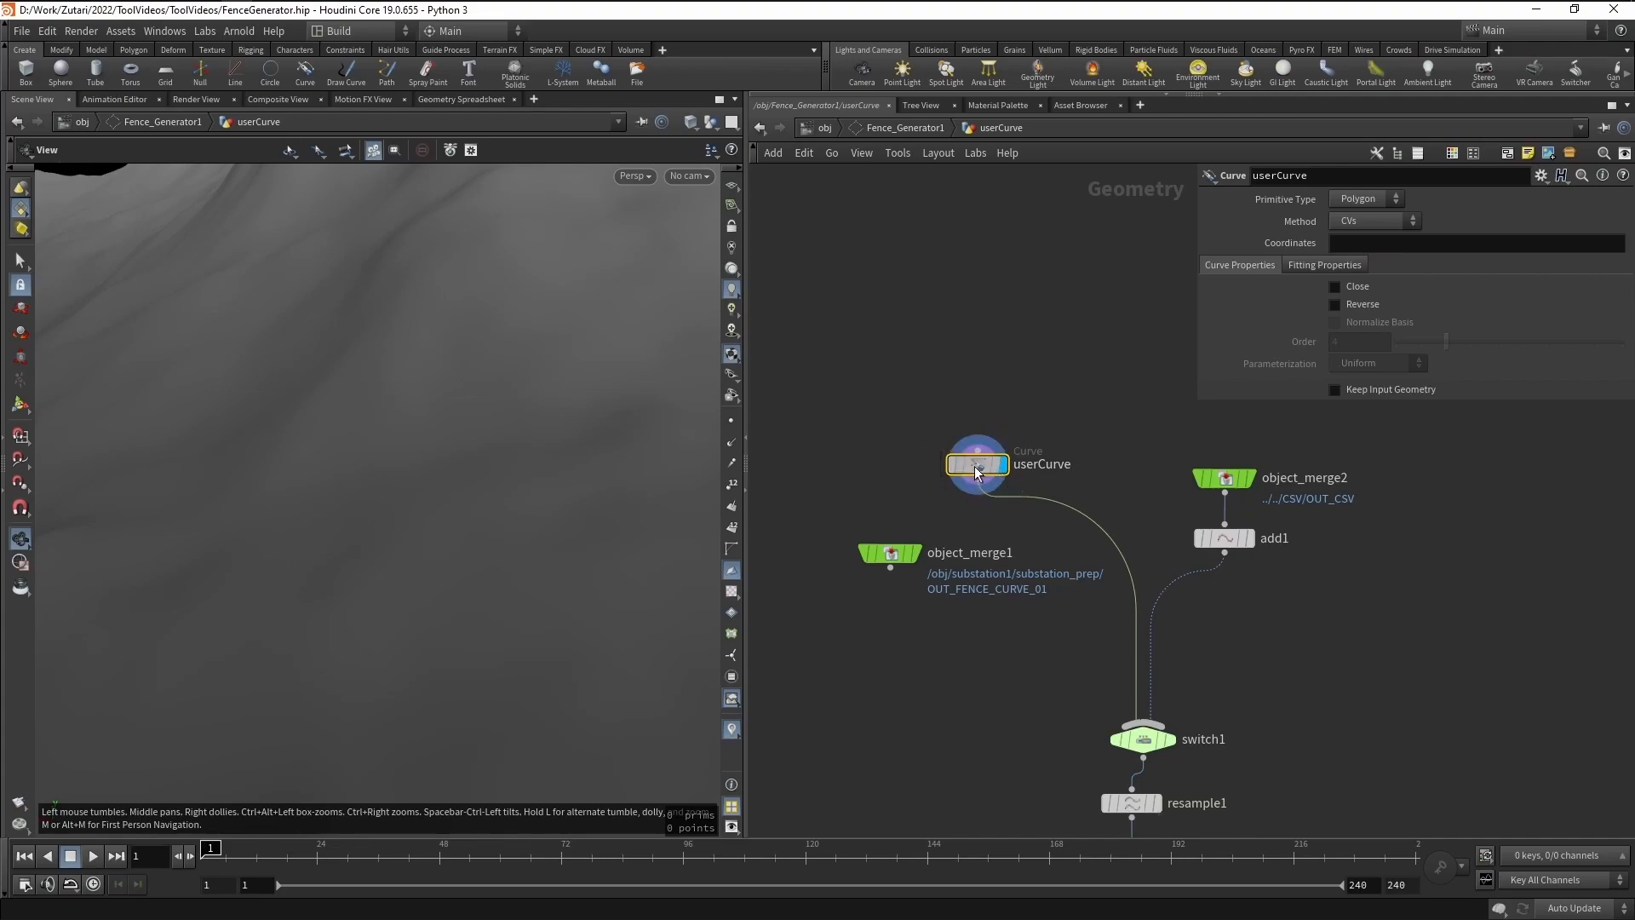
Draw a winding 13-point polygon curve across the terrain with the userCurve node and view the resulting fence.
key("Return")
left_click(248, 591)
left_click(482, 471)
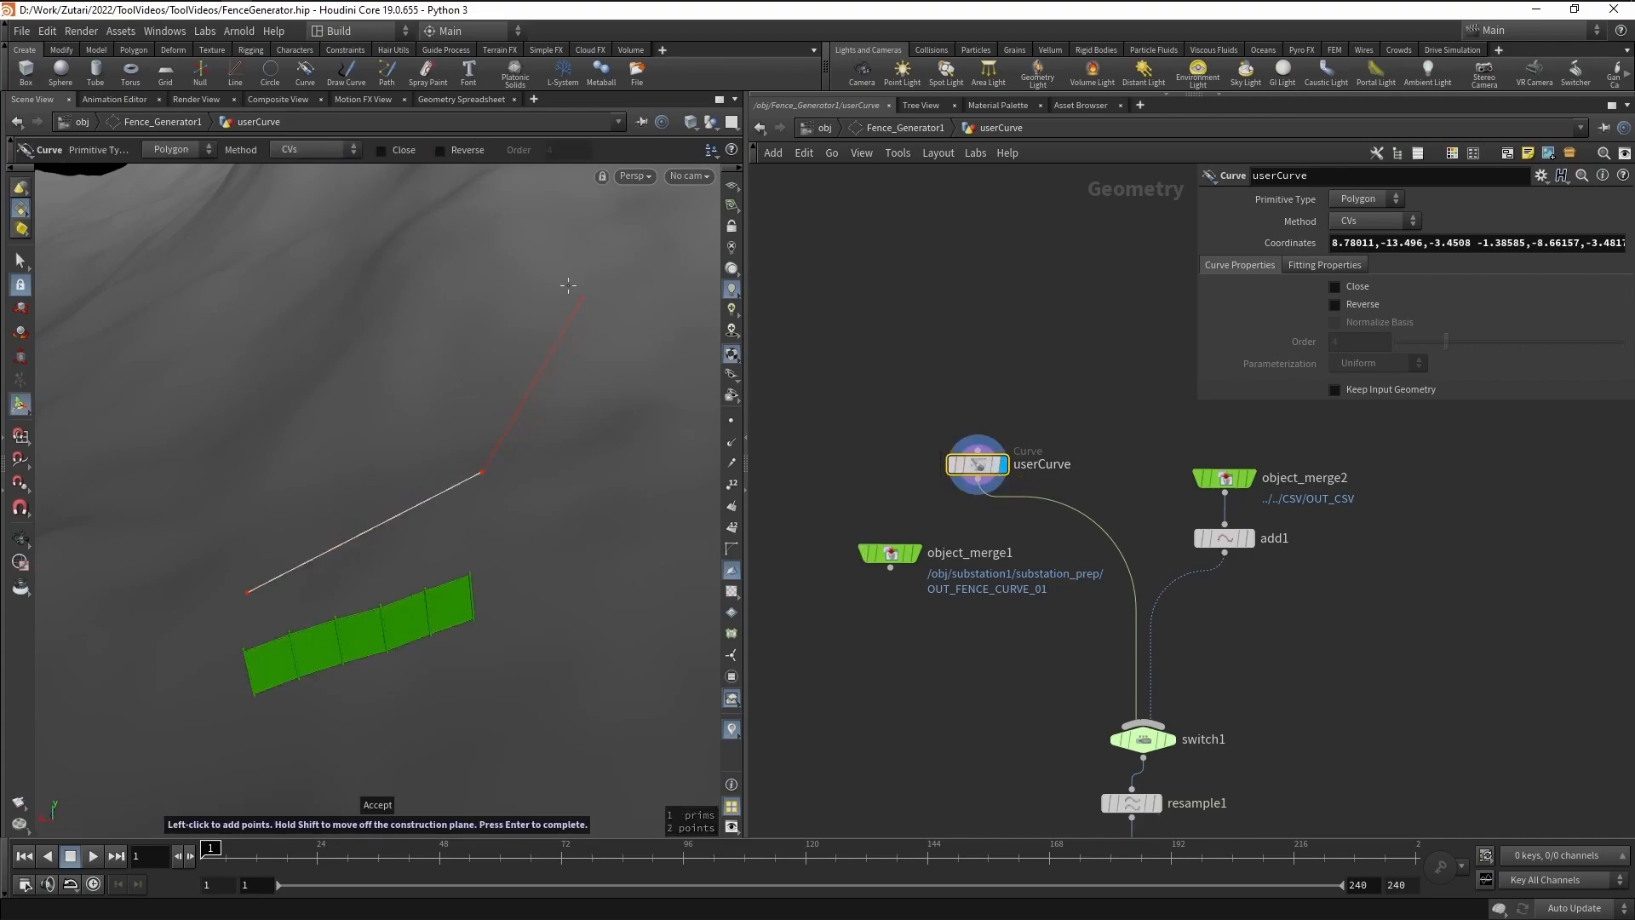
left_click(568, 285)
left_click(338, 256)
left_click(225, 292)
left_click(146, 256)
left_click(190, 205)
left_click_drag(451, 417, 194, 429, "alt")
left_click(180, 409)
left_click(68, 350)
left_click(96, 679)
left_click(254, 763)
left_click(563, 703)
left_click(661, 542)
middle_click_drag(469, 547, 314, 568, "alt")
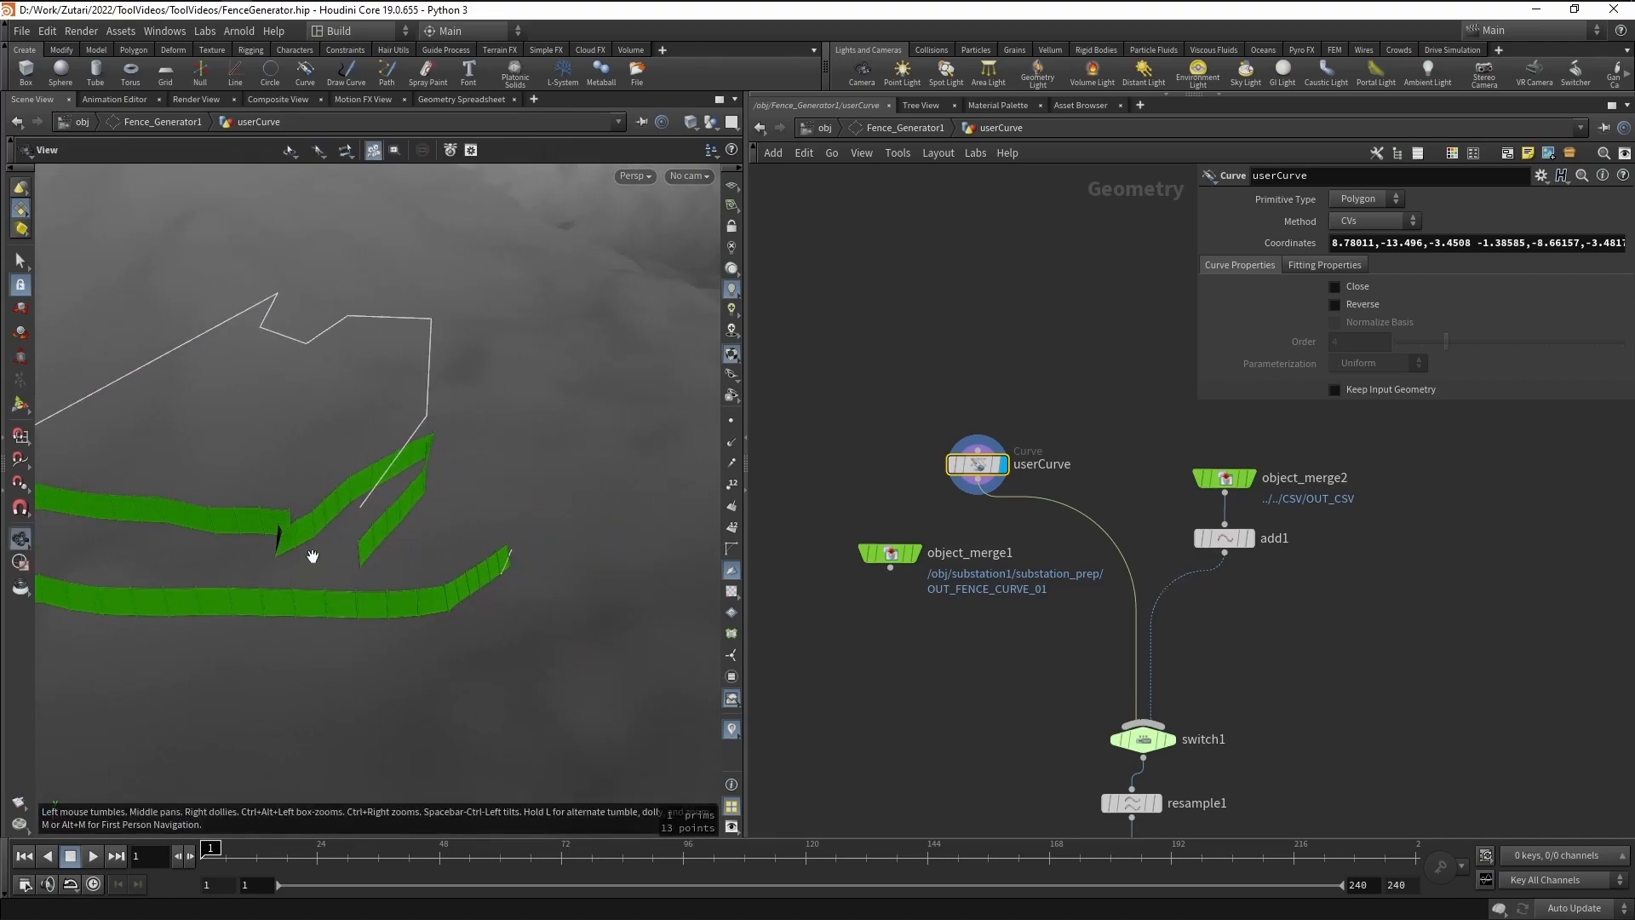
left_click_drag(557, 463, 352, 470, "alt")
Undo all the drawn curve points and the clearing of the userCurve coordinates.
left_click(1449, 246)
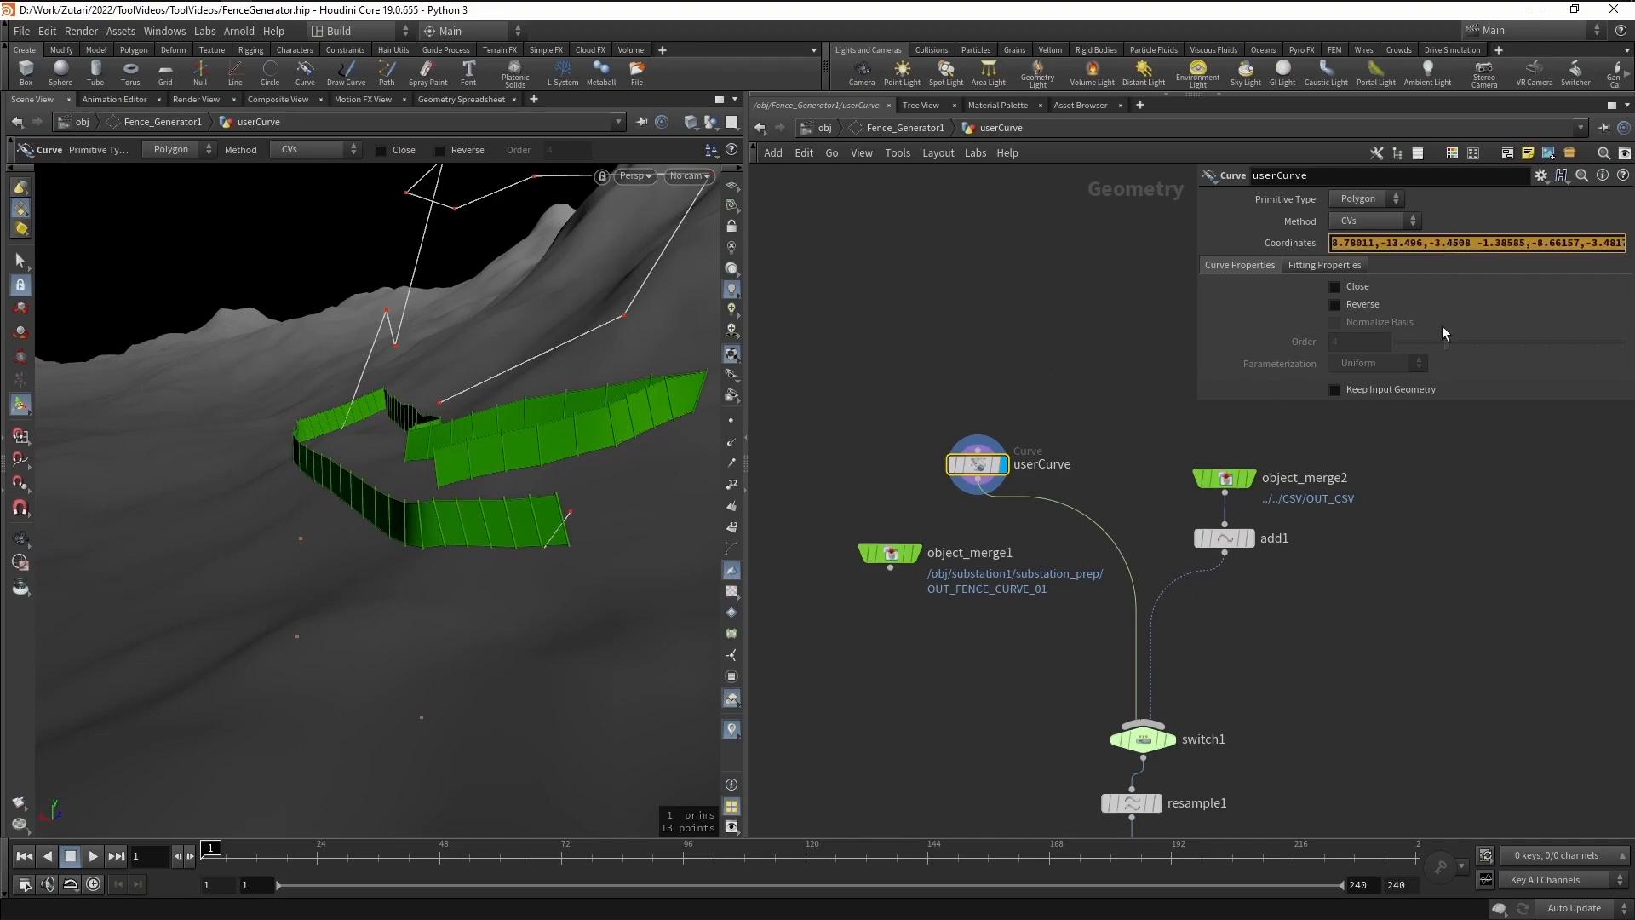
key("ctrl+z")
key("ctrl+z")
key("ctrl+z")
key("ctrl+z")
key("ctrl+z")
key("ctrl+z")
key("ctrl+z")
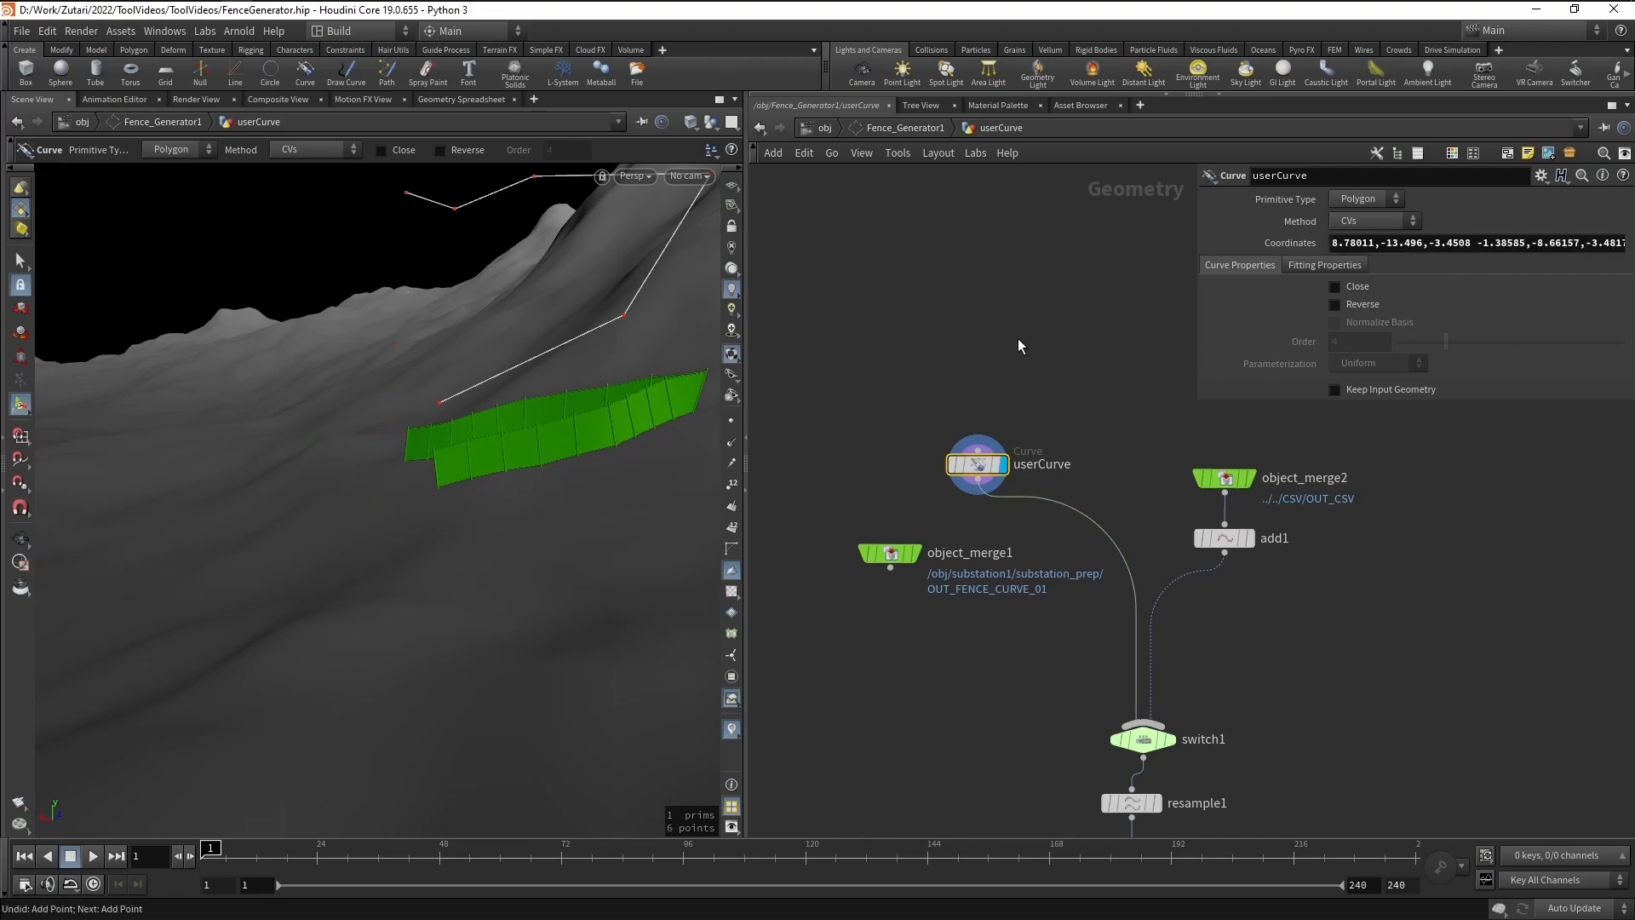
key("ctrl+z")
key("ctrl+z")
key("ctrl+z")
key("ctrl+z")
key("ctrl+z")
key("ctrl+z")
key("ctrl+z")
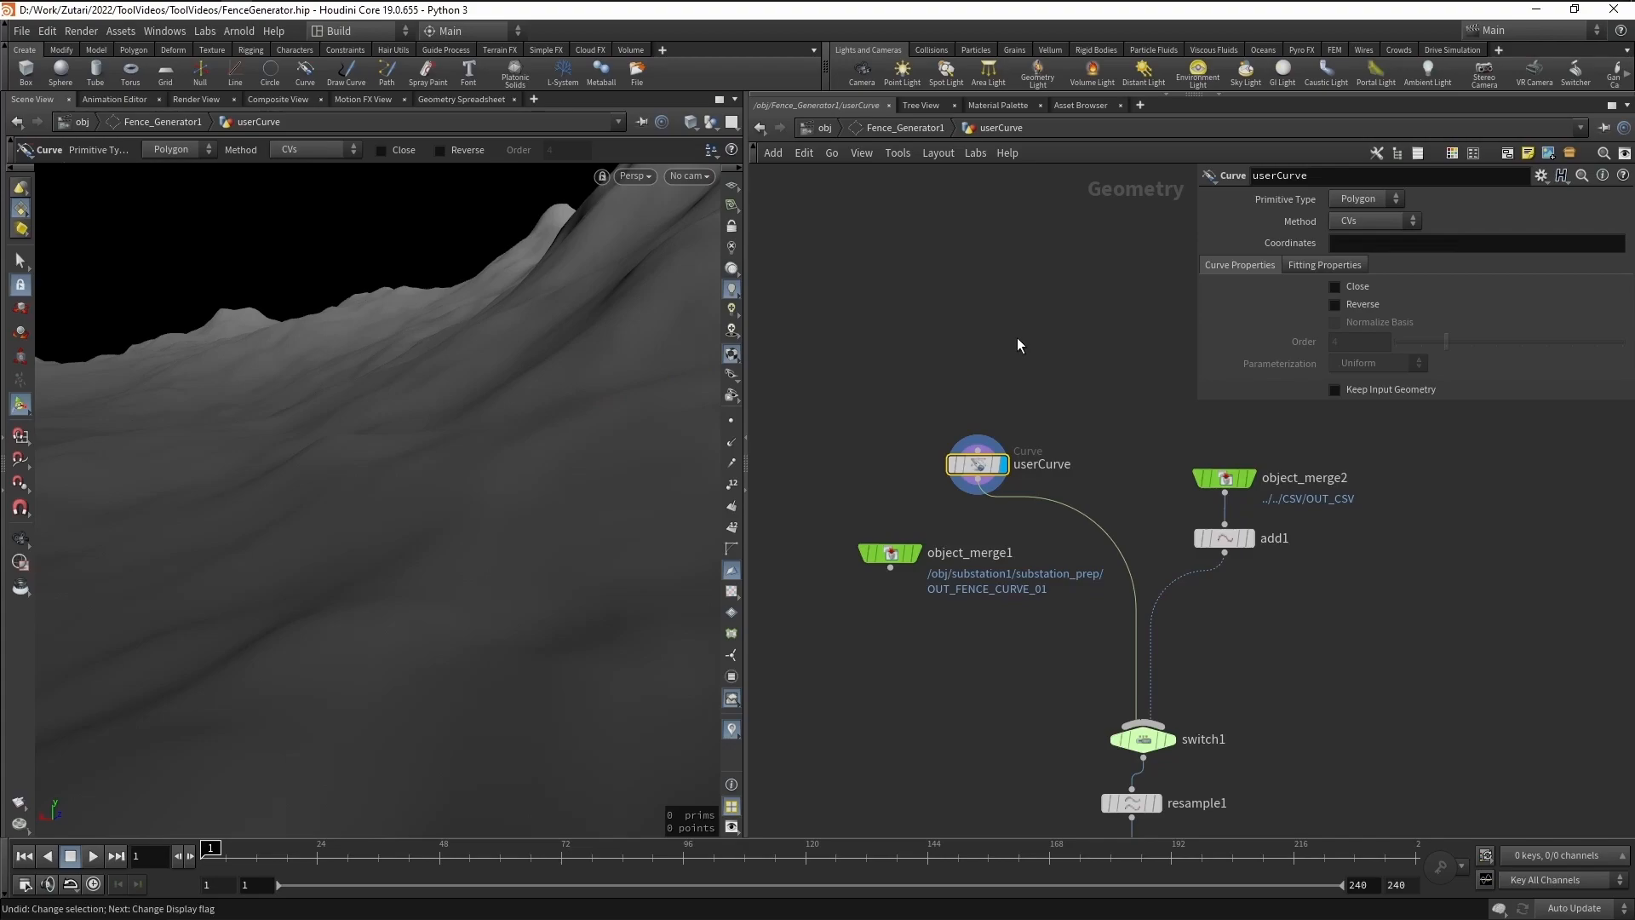
key("ctrl+z")
key("ctrl+z")
Return to the object level and clear the Fence Generator's terrain input.
middle_click_drag(577, 368, 487, 497, "alt")
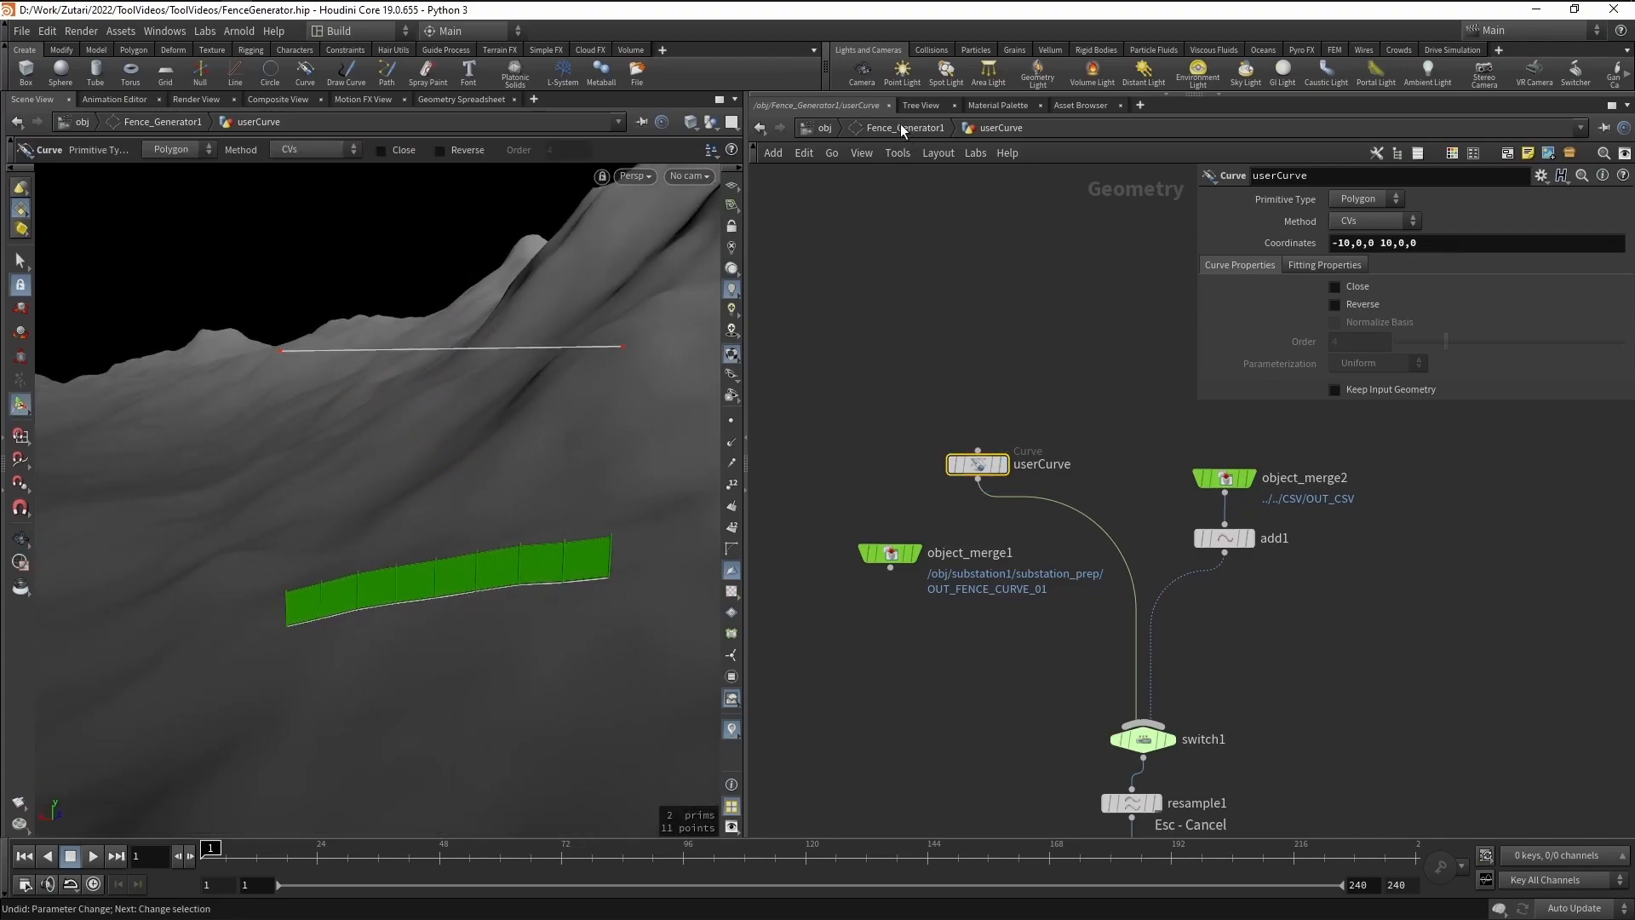
left_click(901, 126)
left_click_drag(1453, 216, 1080, 216)
key("BackSpace")
key("Return")
left_click_drag(512, 443, 453, 401, "alt")
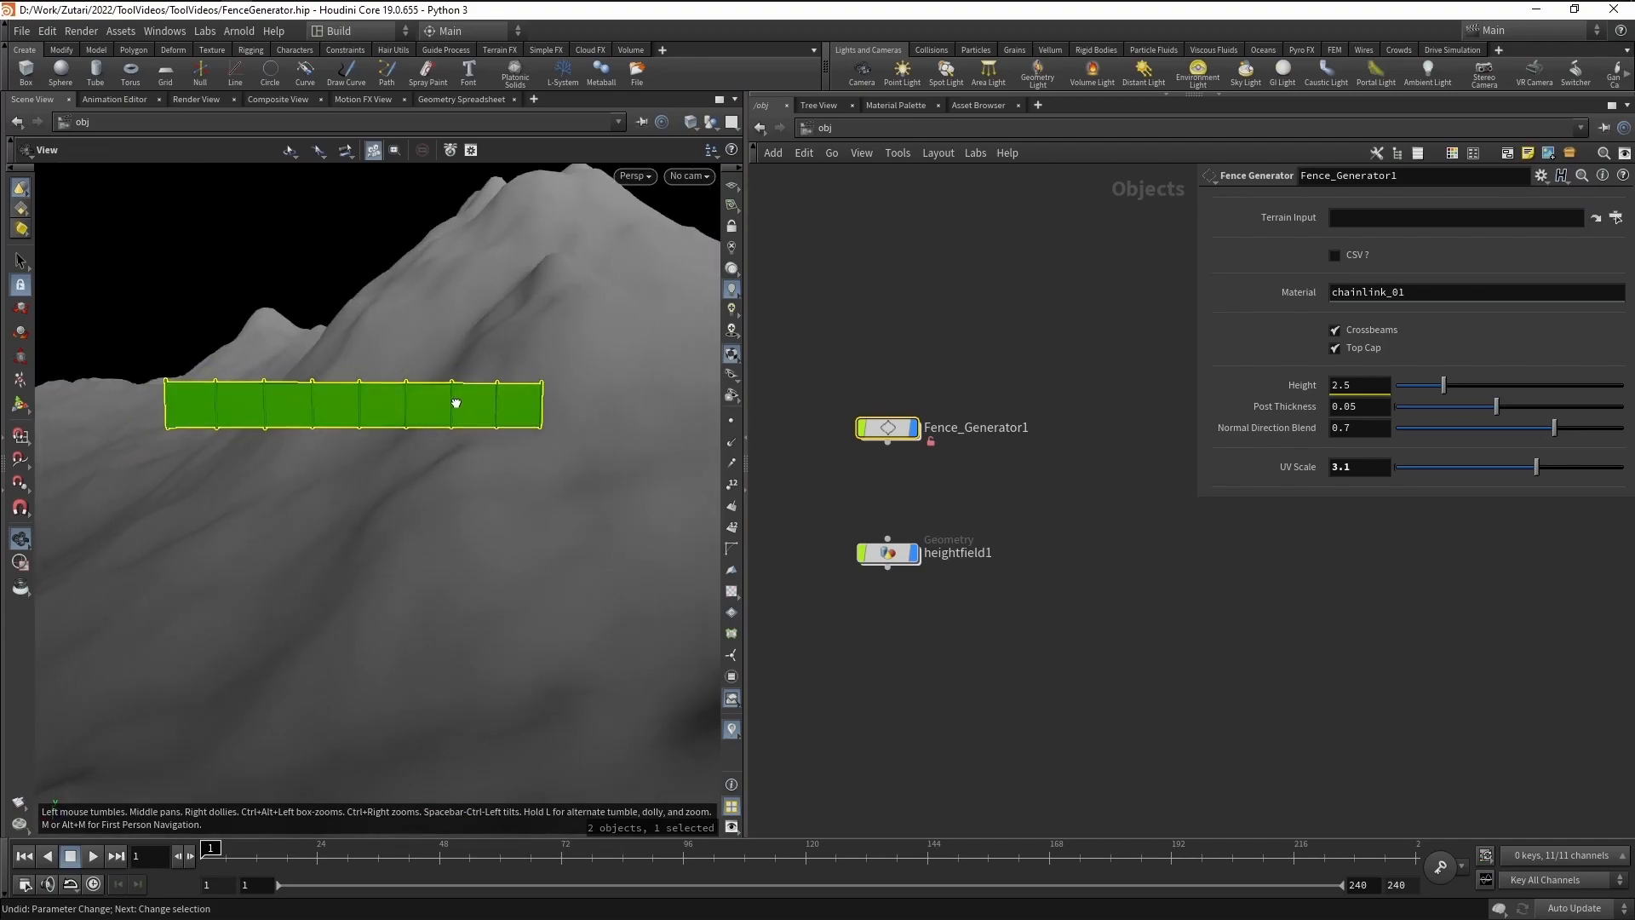
Reassign heightfield1 as the Fence Generator's terrain input.
left_click(1617, 217)
left_click(1485, 134)
left_click(1475, 366)
Preview the fence near a post with the crossbeams and the top cap each switched off and back on.
middle_click_drag(380, 569, 459, 385, "alt")
scroll(460, 471, "up", 1, "alt")
scroll(442, 500, "up", 1, "alt")
left_click_drag(458, 530, 491, 535, "alt")
scroll(488, 533, "up", 3, "alt")
middle_click_drag(524, 542, 508, 540, "alt")
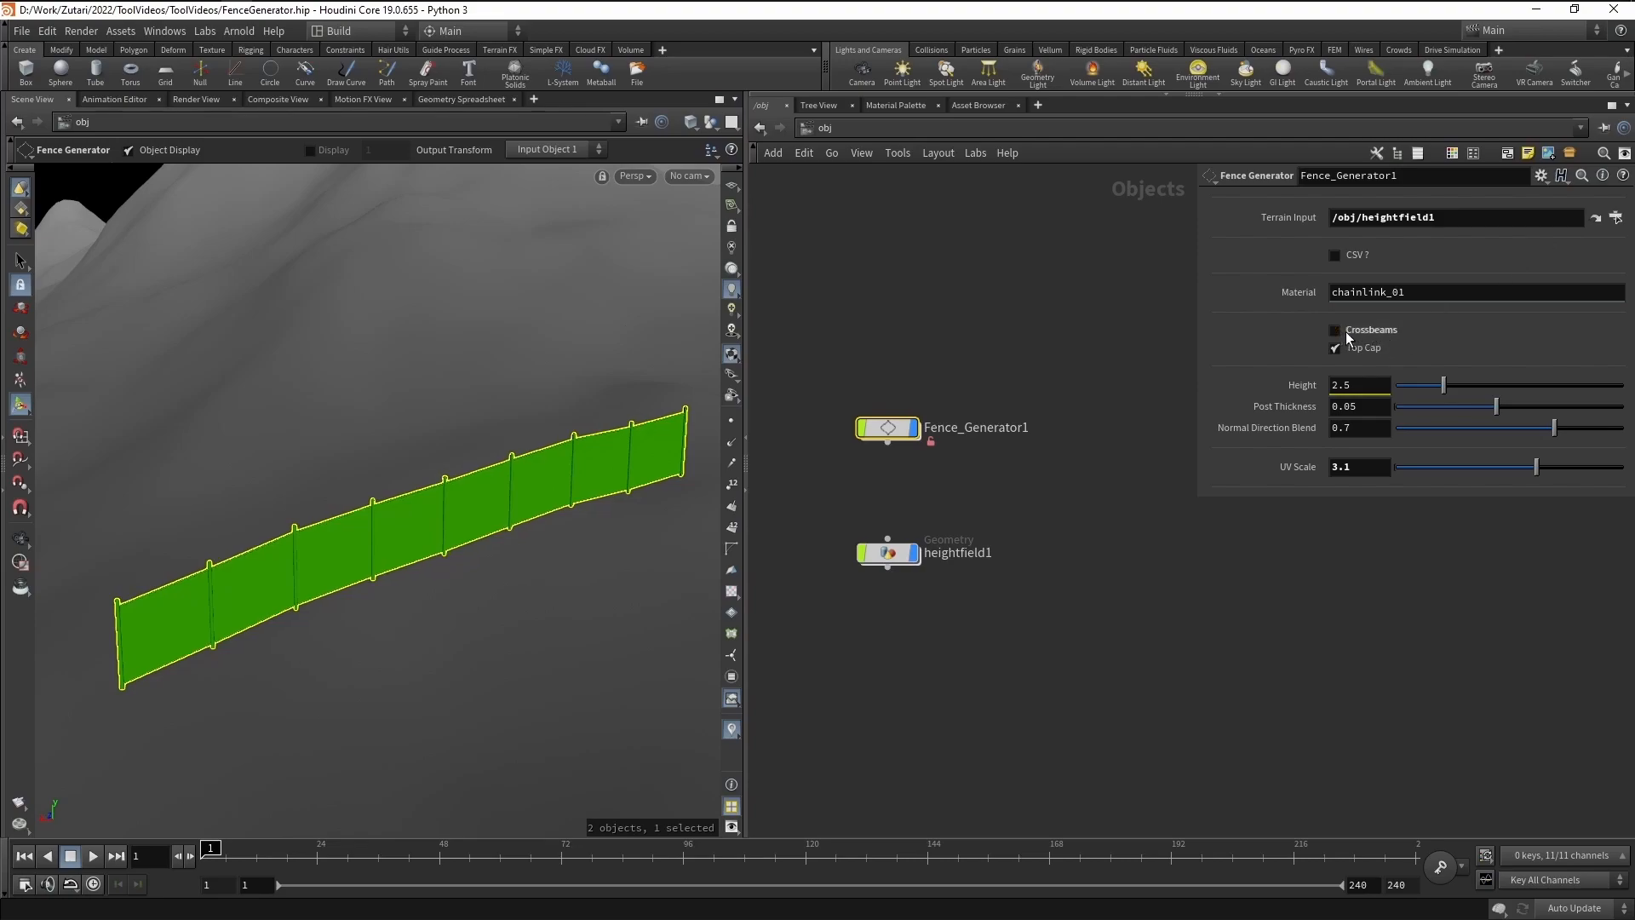
left_click(952, 521)
scroll(376, 502, "up", 10, "alt")
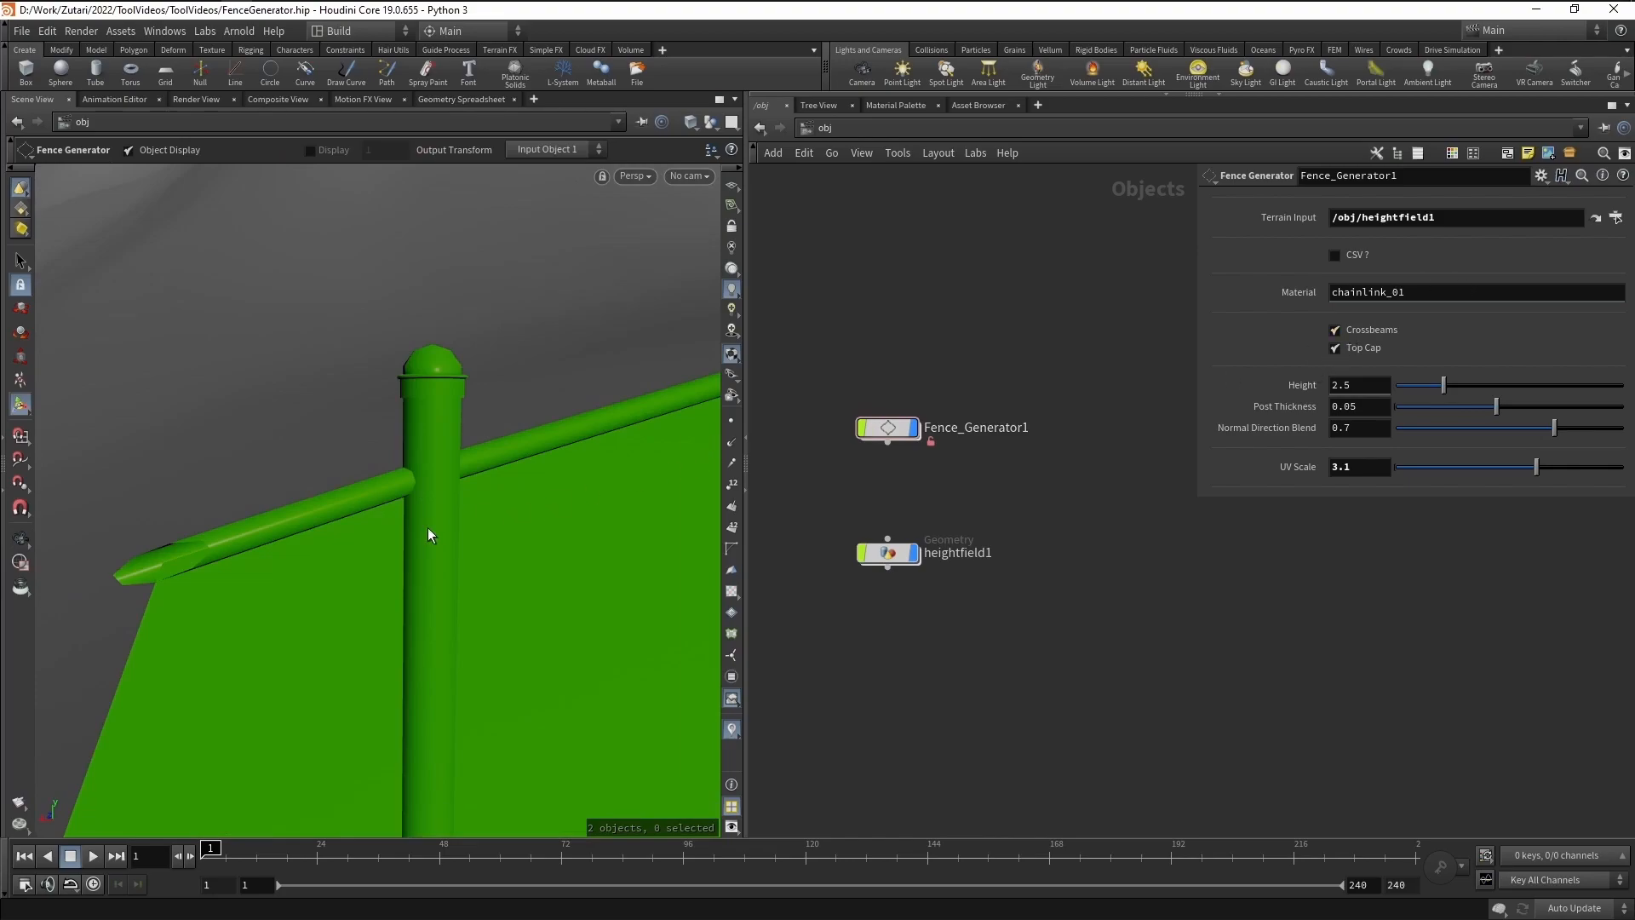
scroll(413, 439, "down", 2, "alt")
left_click(1352, 332)
left_click(1354, 336)
left_click(1349, 357)
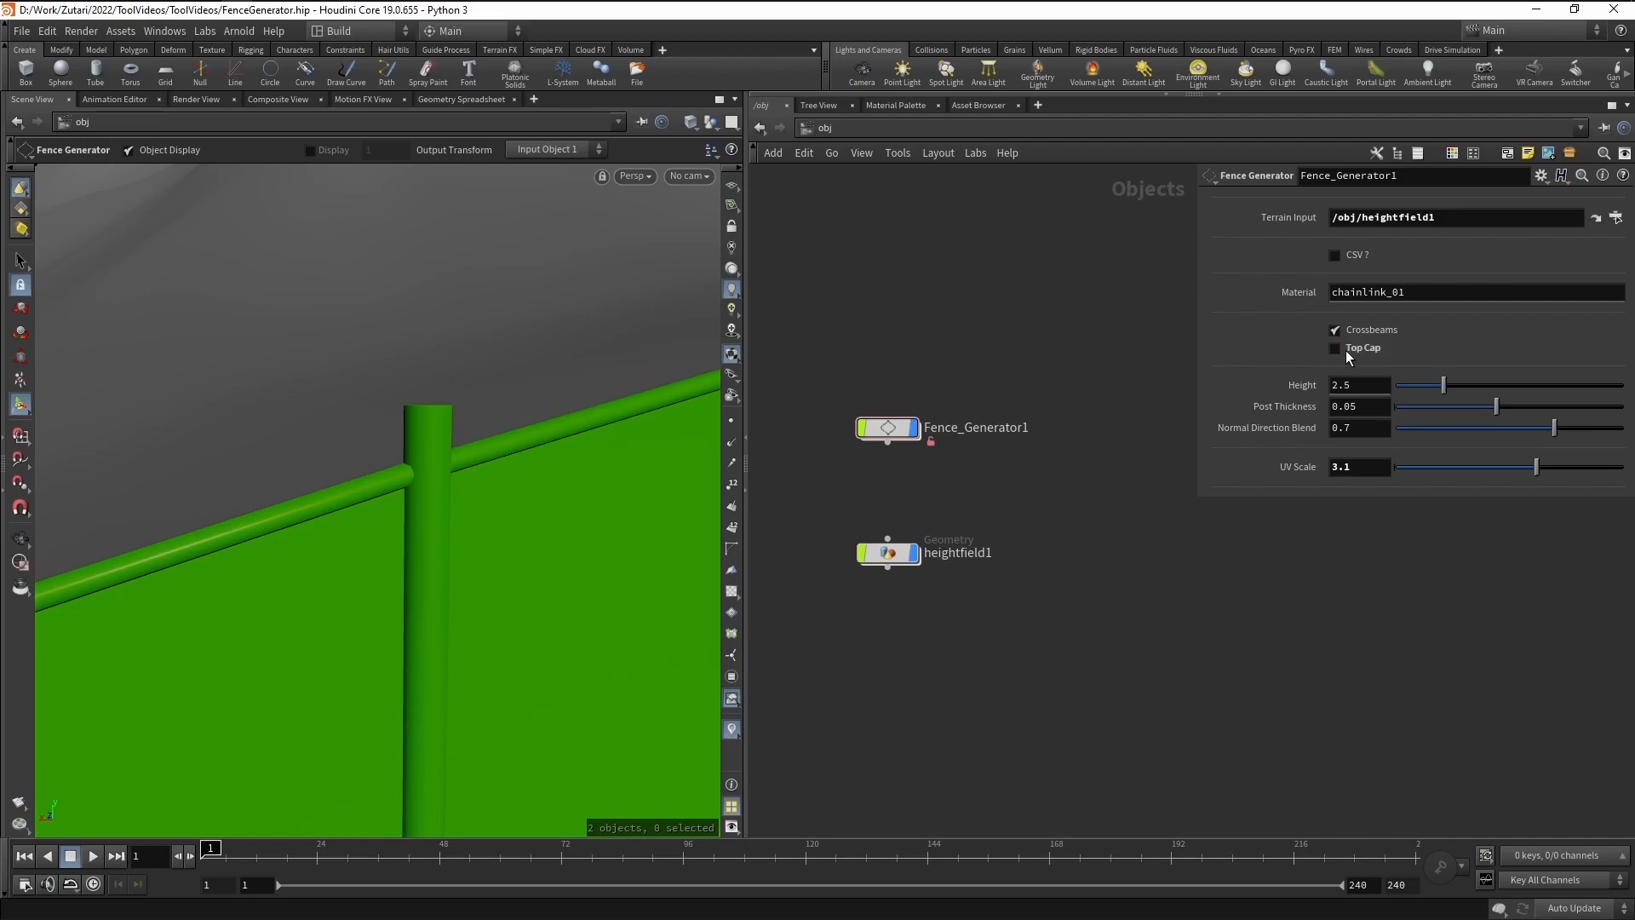
left_click(1349, 356)
Try a larger fence height, undo it, and set the post thickness to 0.1.
scroll(319, 567, "down", 5, "alt")
scroll(330, 561, "down", 8, "alt")
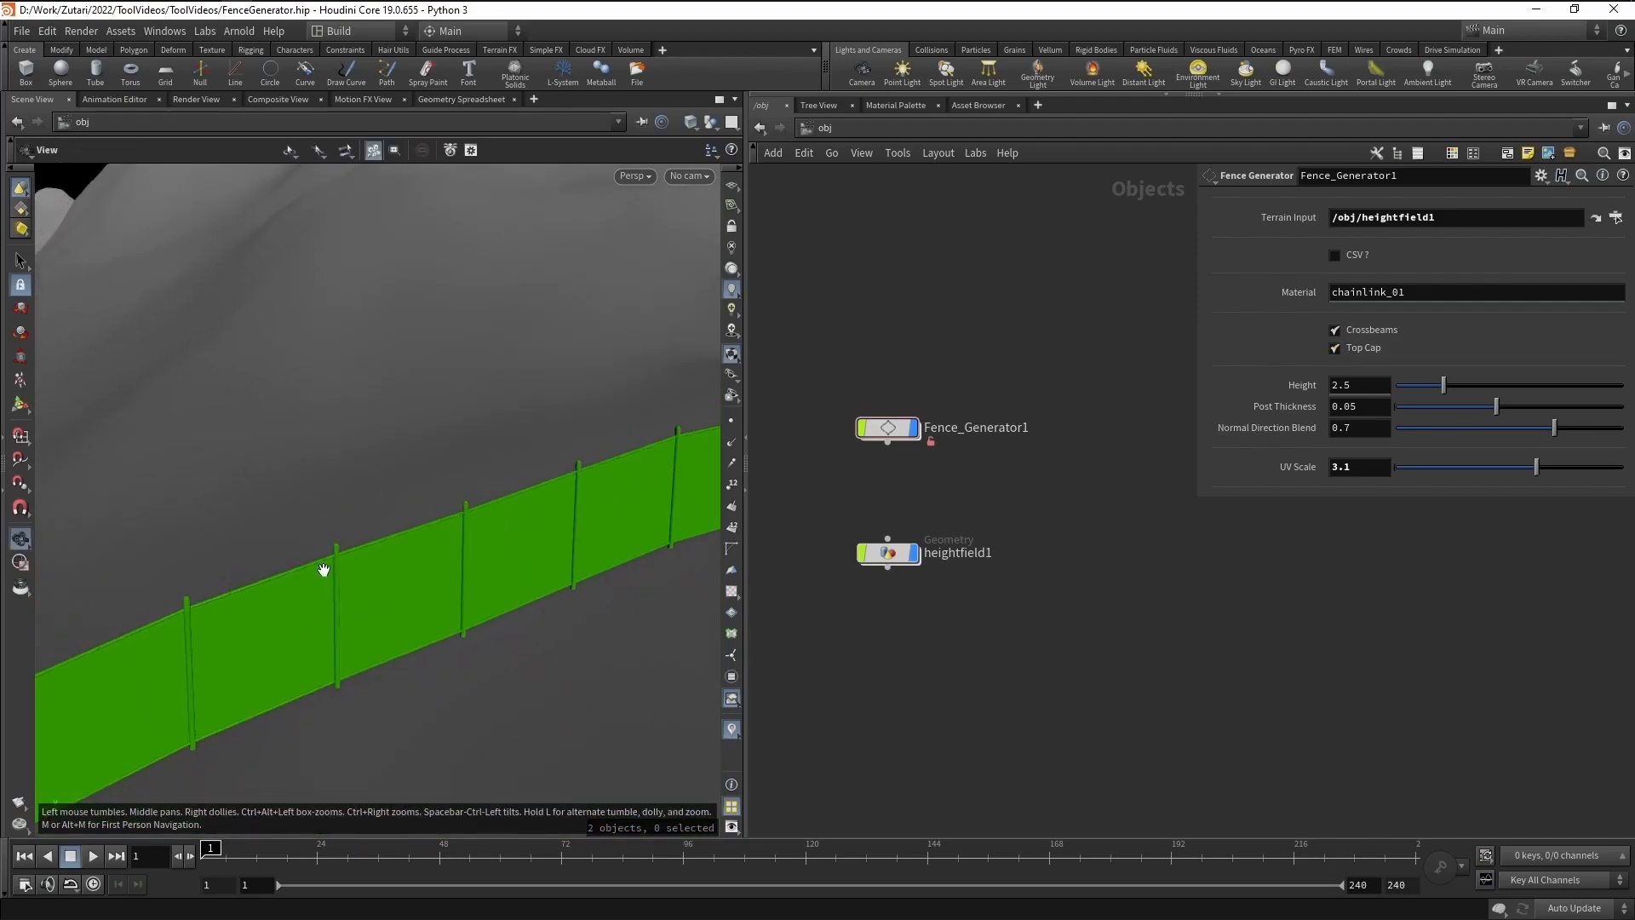
scroll(492, 518, "up", 2, "alt")
key("Return")
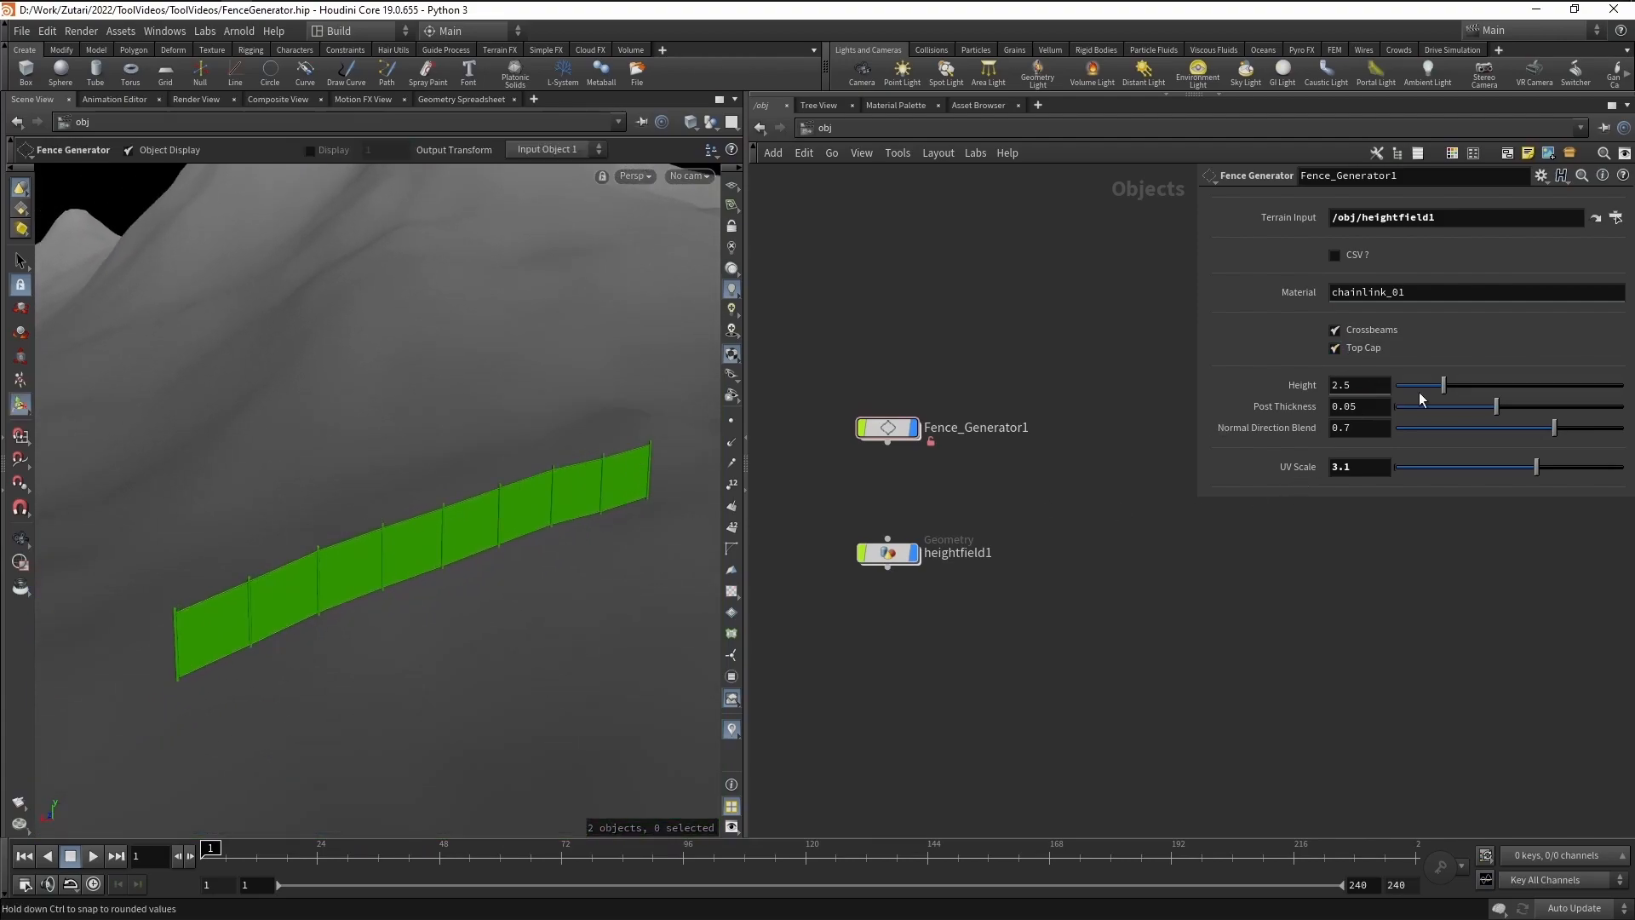
left_click_drag(1446, 385, 1627, 407)
key("ctrl+z")
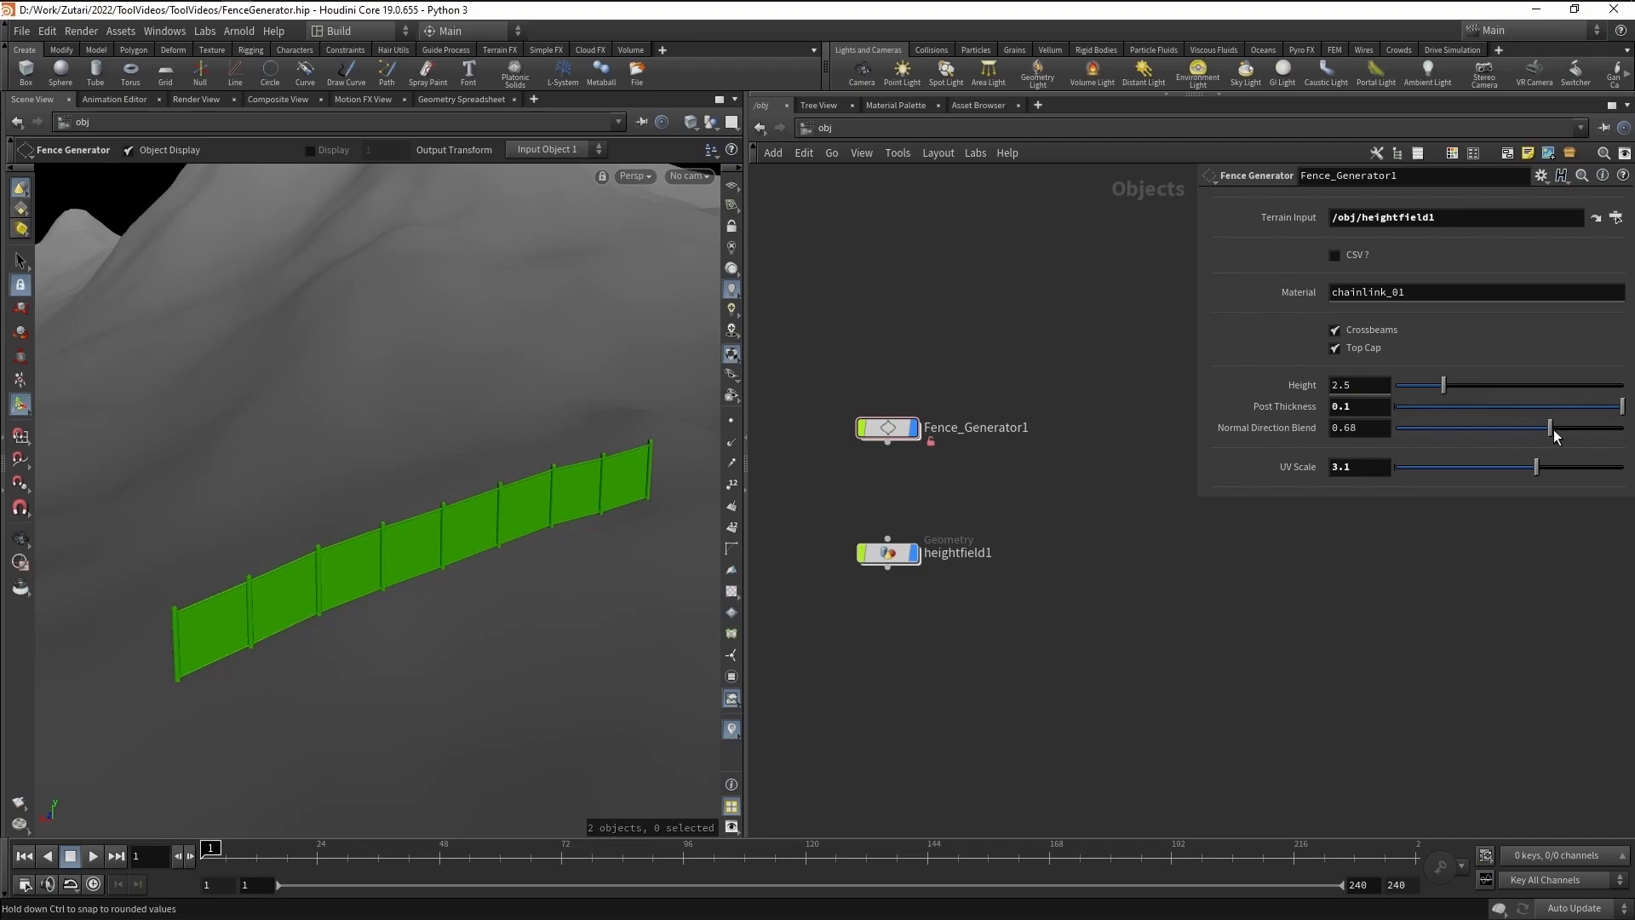
Set the fence's Normal Direction Blend to 0.286 and its UV Scale to 0.95.
mouse_move(1465, 433)
left_mouse_down()
mouse_move(1402, 430)
mouse_move(1623, 430)
mouse_move(1097, 448)
mouse_move(1628, 415)
mouse_move(1465, 426)
left_mouse_up()
left_click_drag(81, 623, 124, 566, "alt")
key("Return")
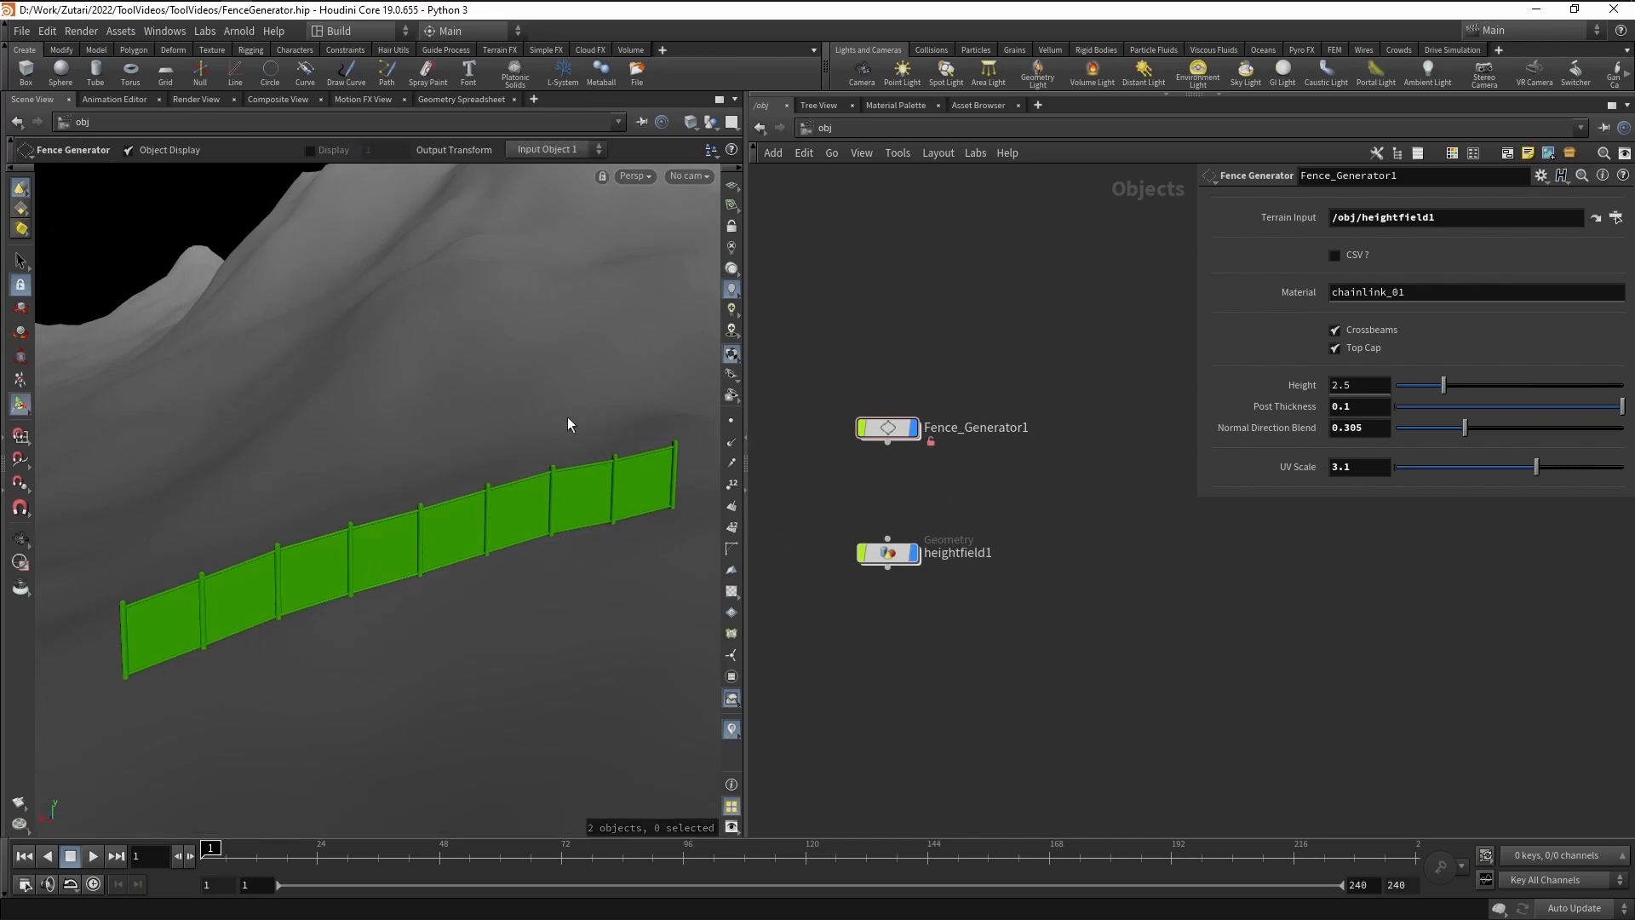
left_click_drag(1465, 427, 1339, 434)
mouse_move(1561, 439)
left_mouse_down()
mouse_move(1513, 430)
mouse_move(1550, 430)
left_mouse_up()
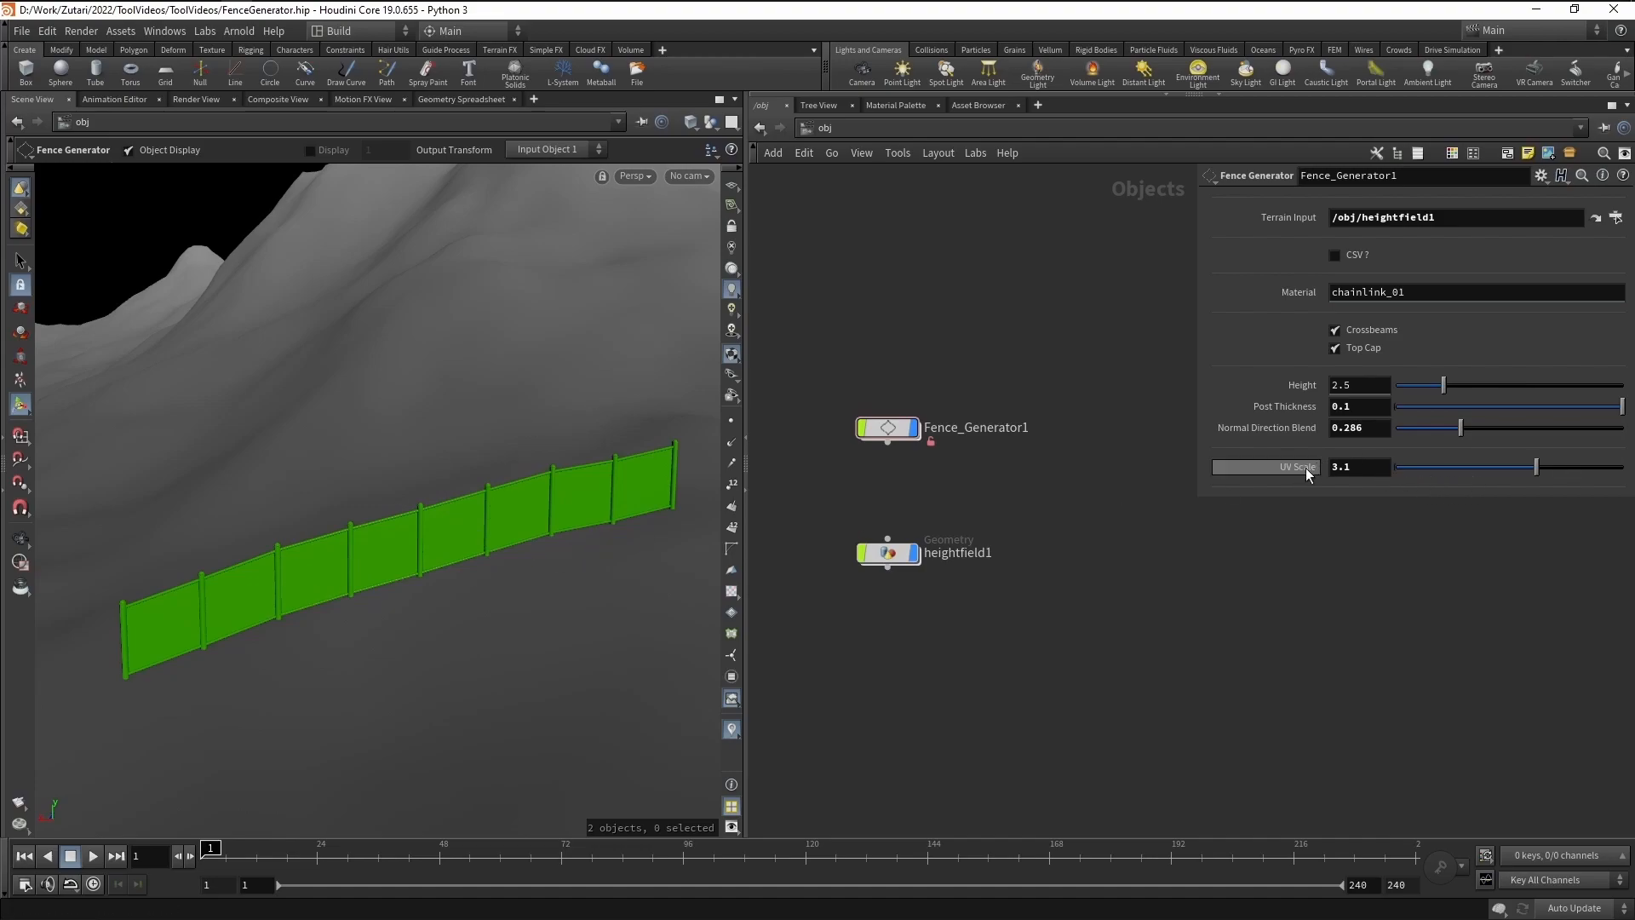
left_click_drag(1500, 465, 1448, 471)
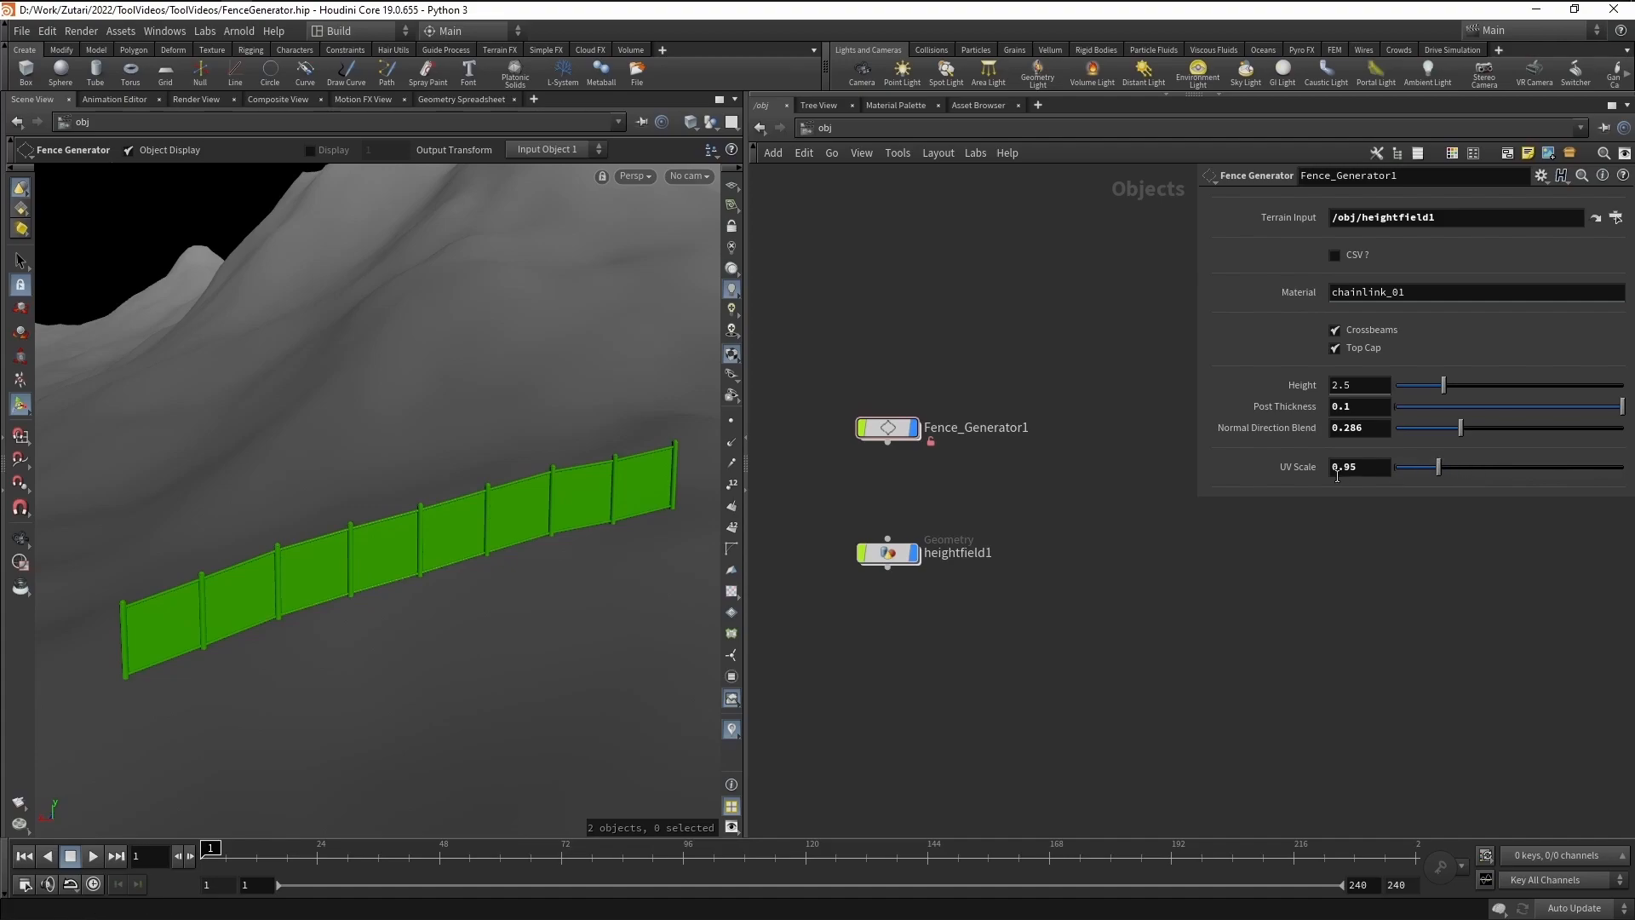
middle_click_drag(1056, 623, 1198, 631)
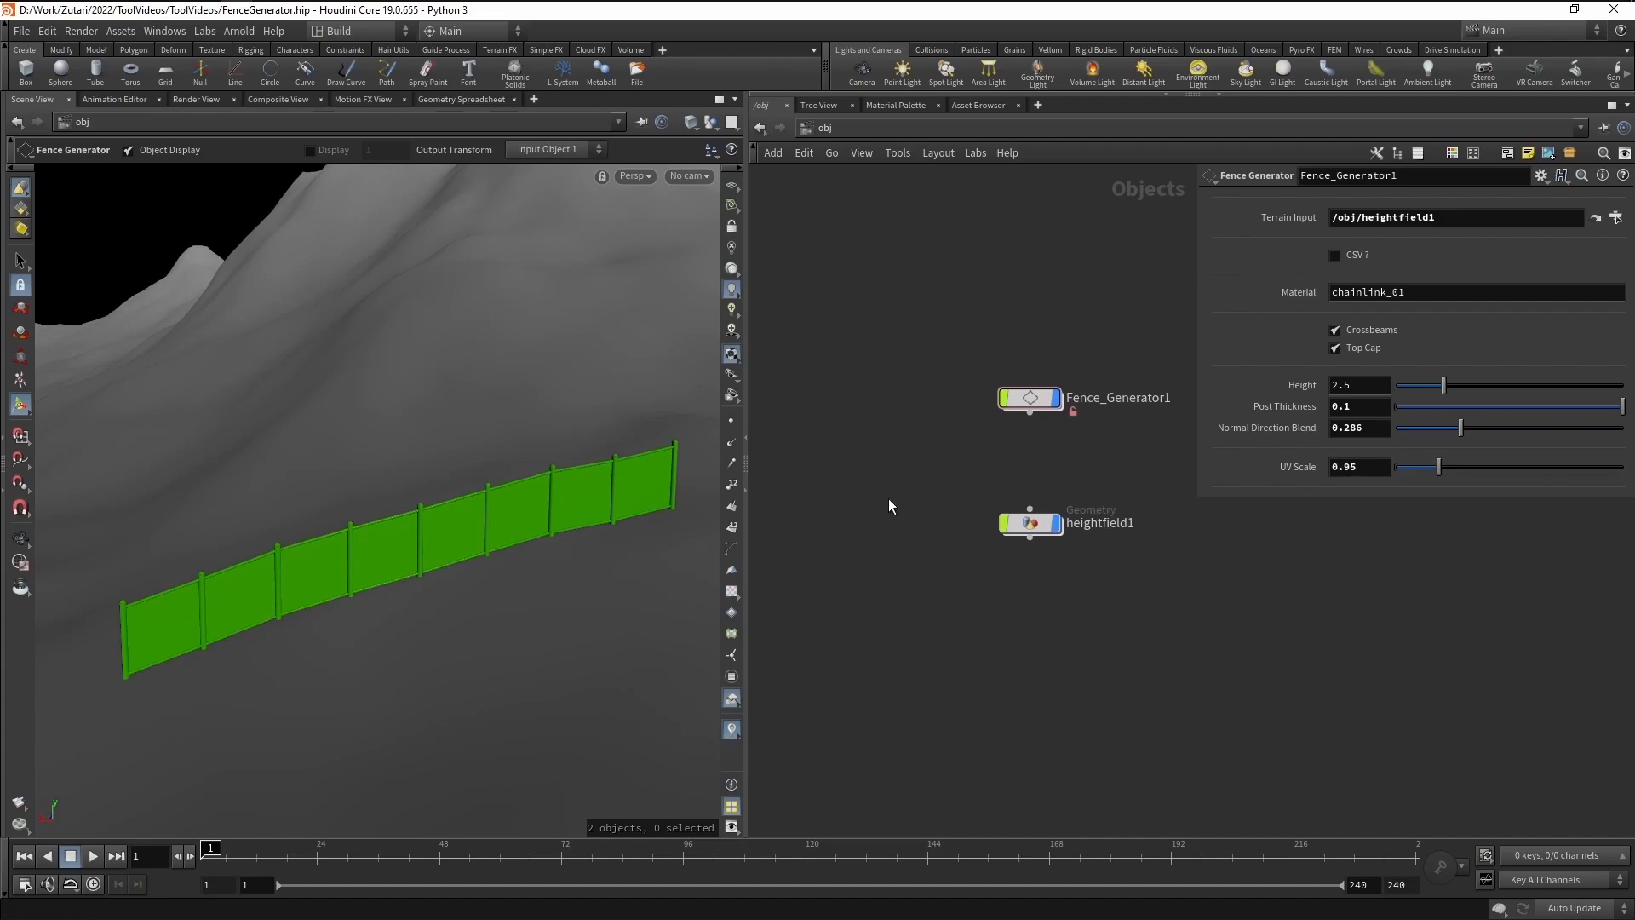
Switch to Unity to look over the sample scene and the HDAs folder, and return to Houdini.
mouse_move(235, 19)
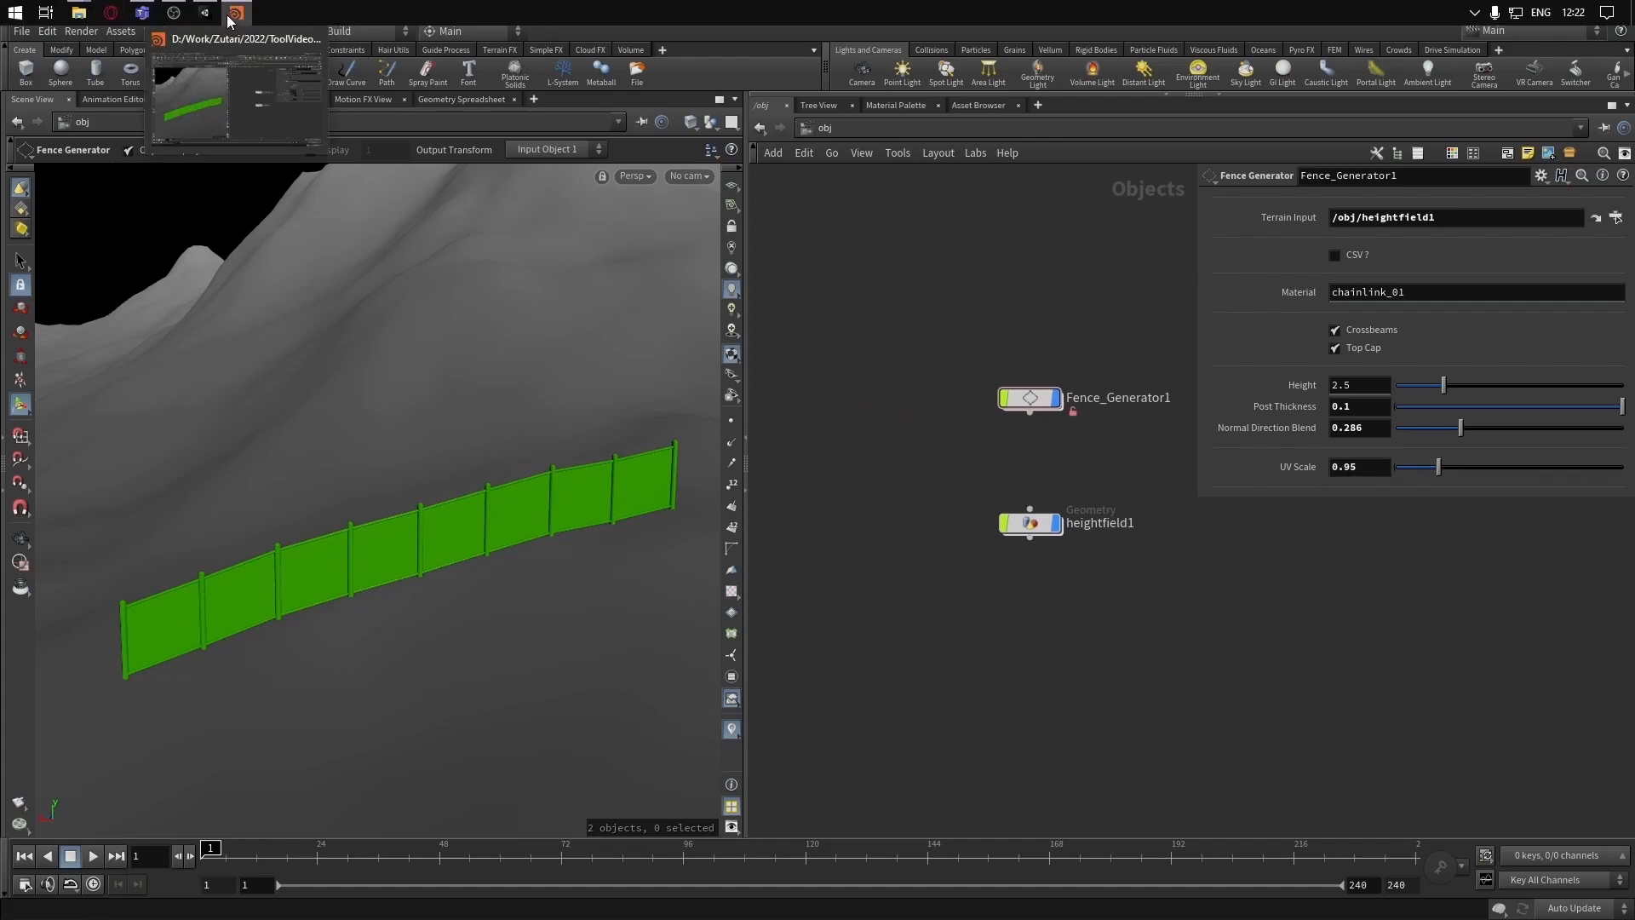
left_click(204, 13)
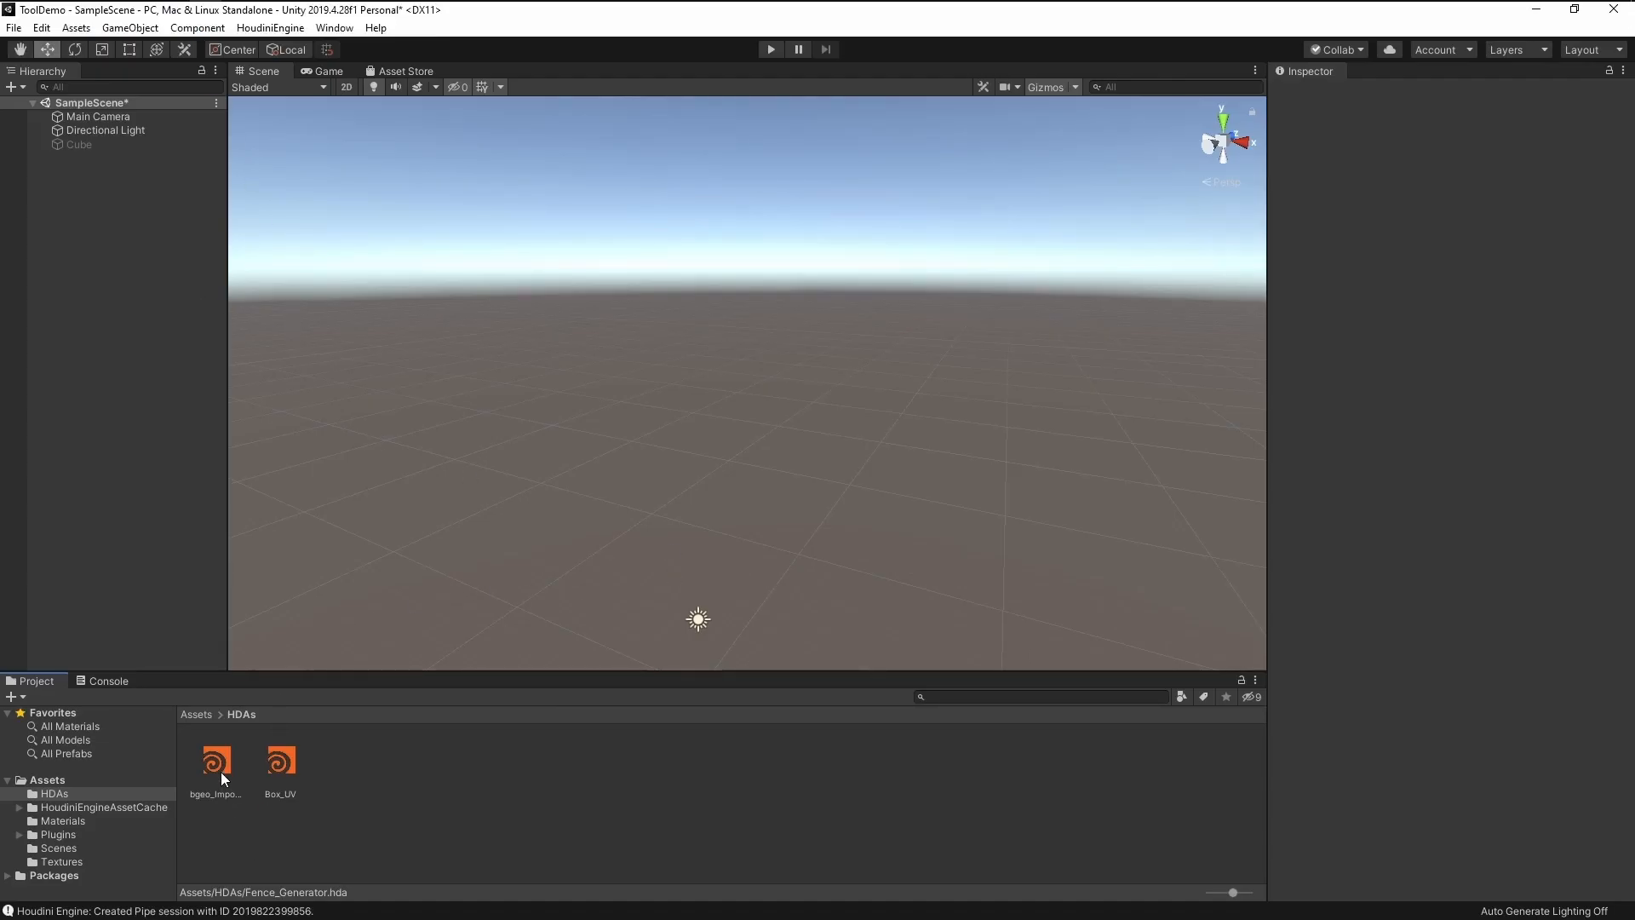
middle_click_drag(607, 444, 758, 350)
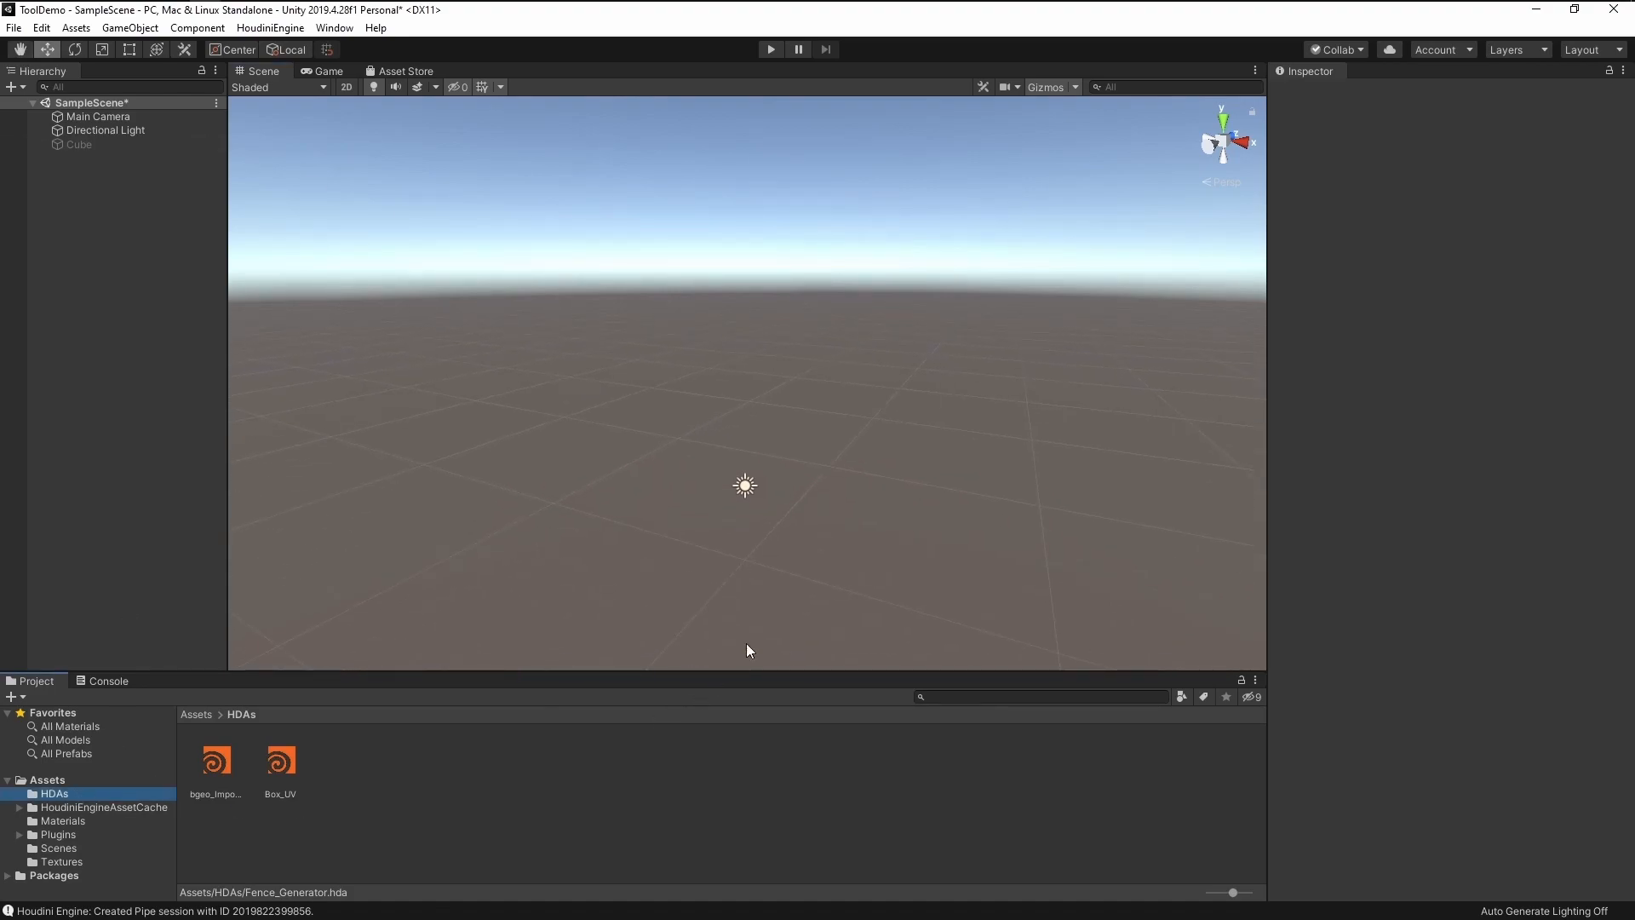
key("alt+Tab")
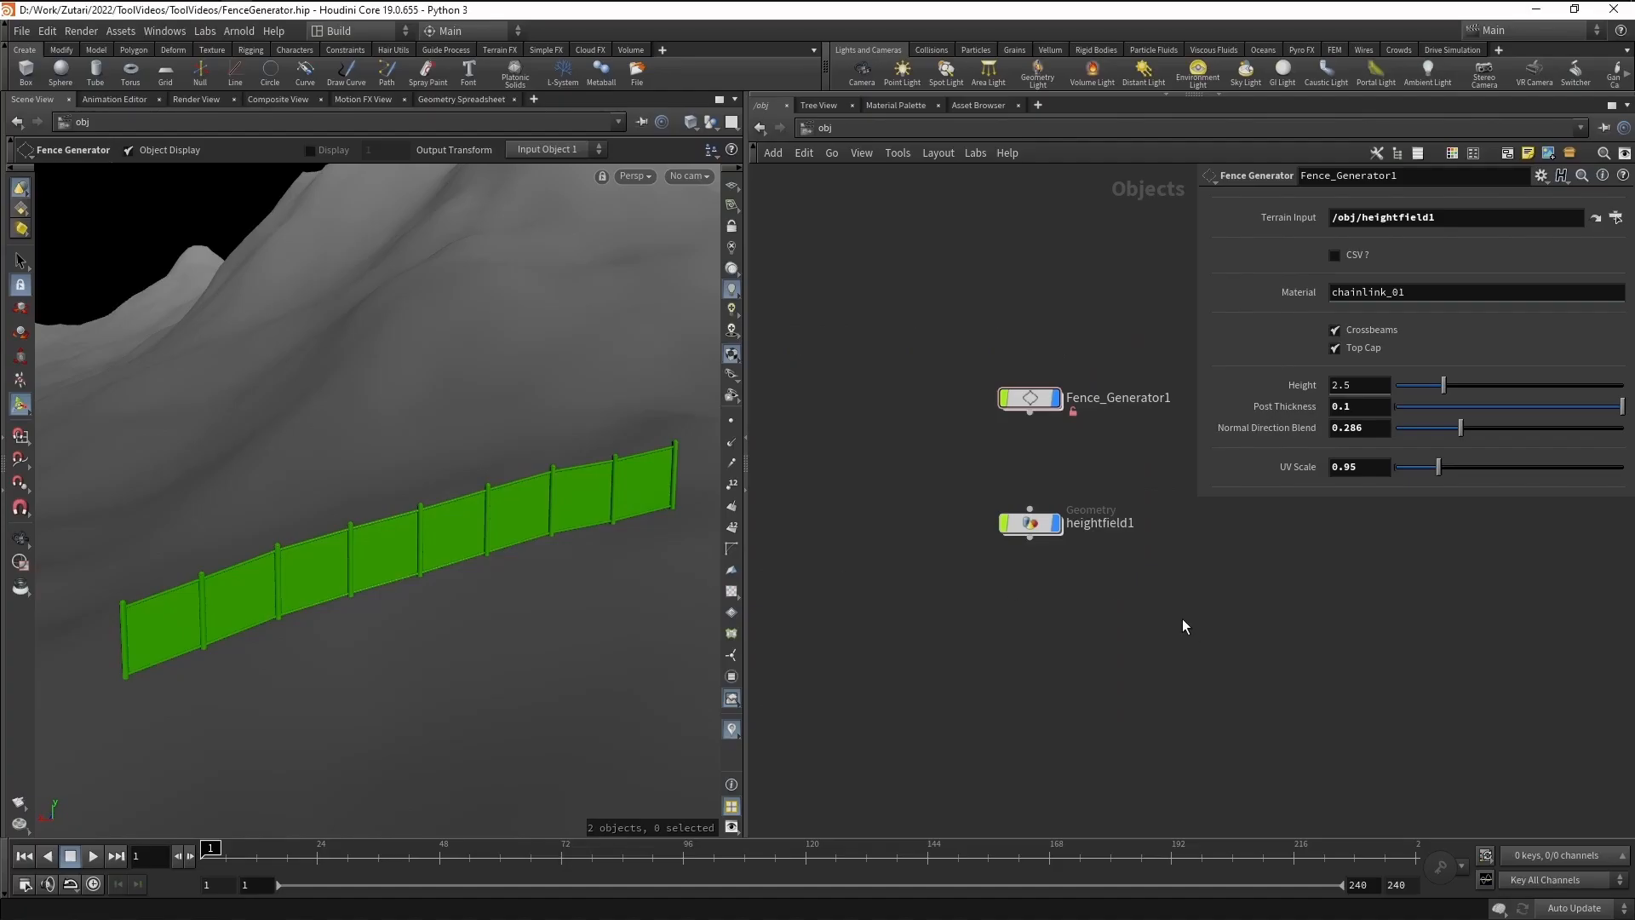
Inside the heightfield1 object, add a ROP Geometry Output node fed by heightfield_visualize1.
double_click(1031, 523)
key("Tab")
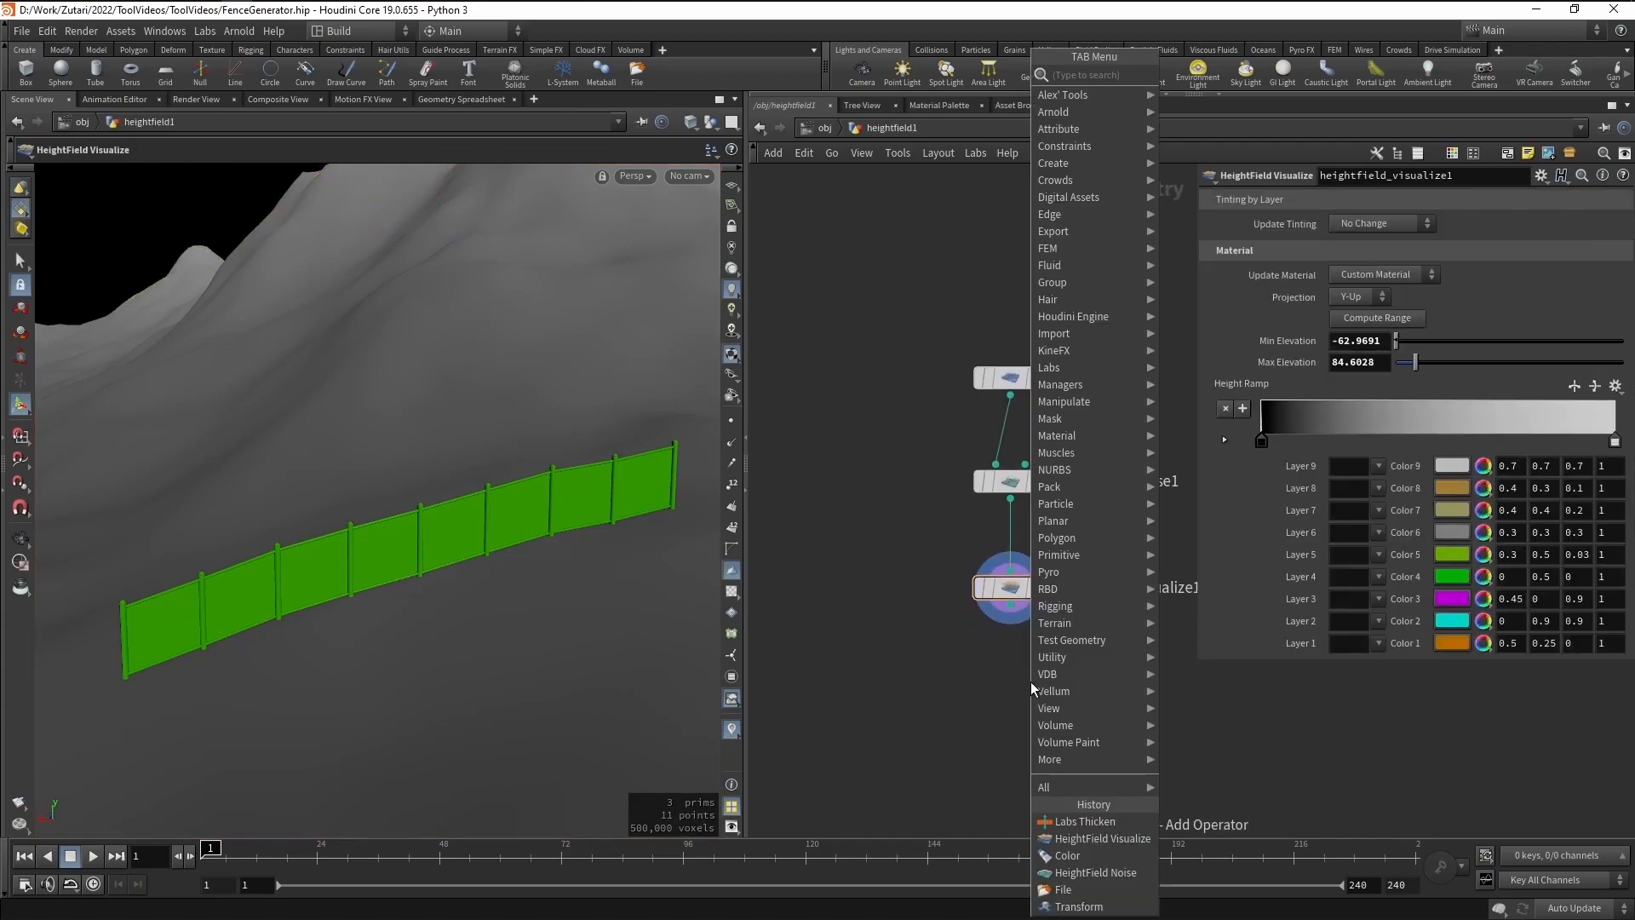
type("rop f")
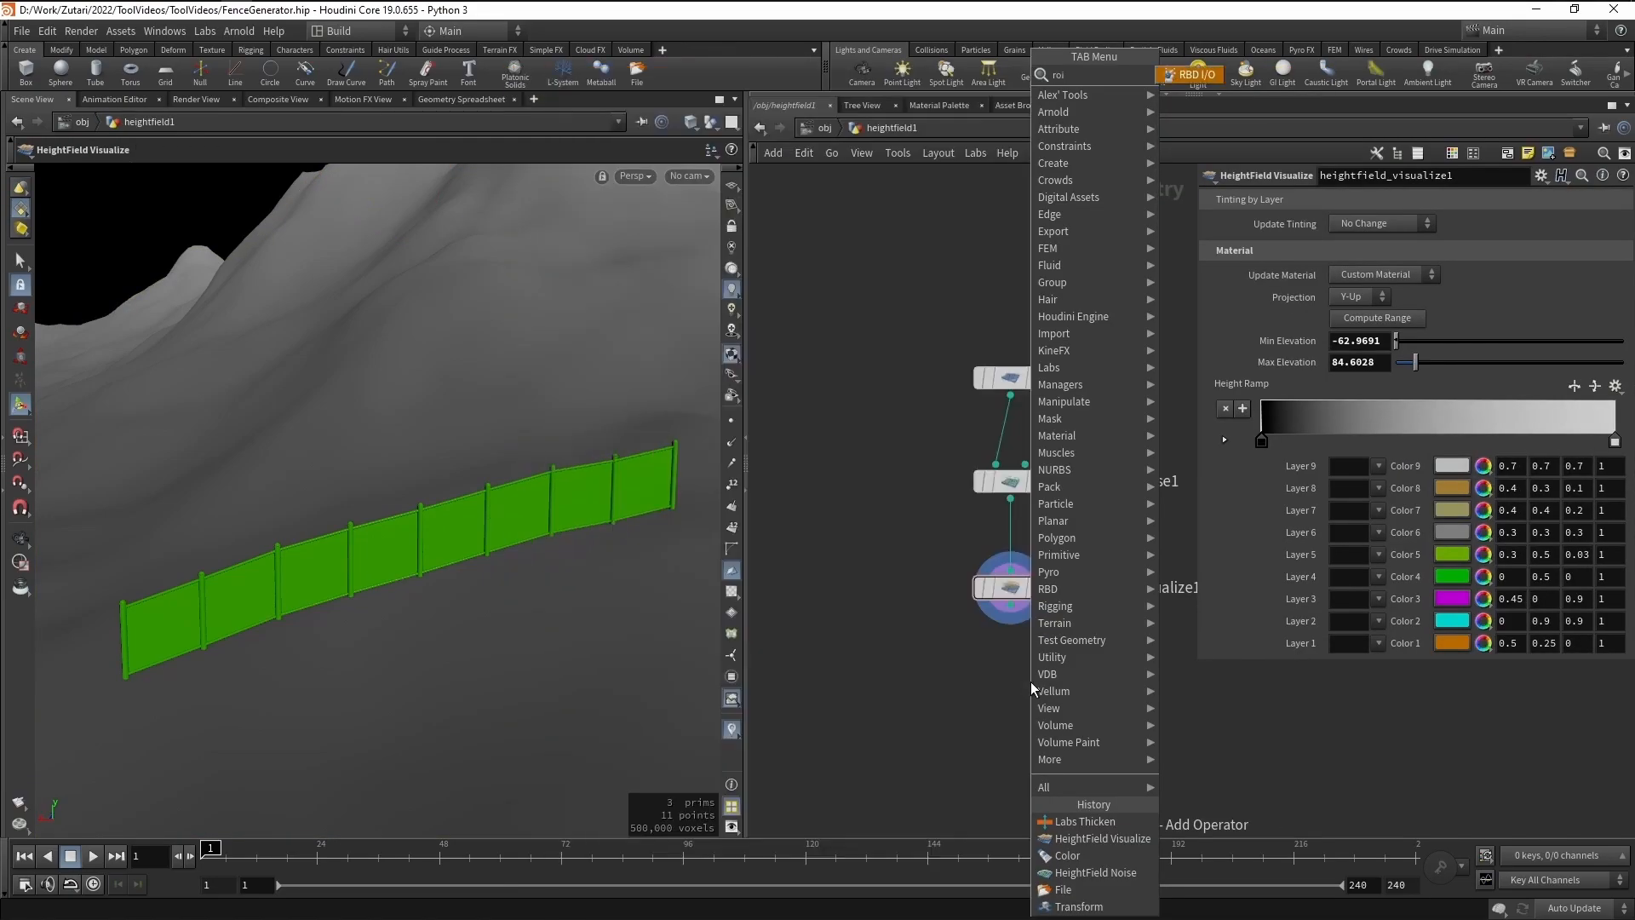
key("Return")
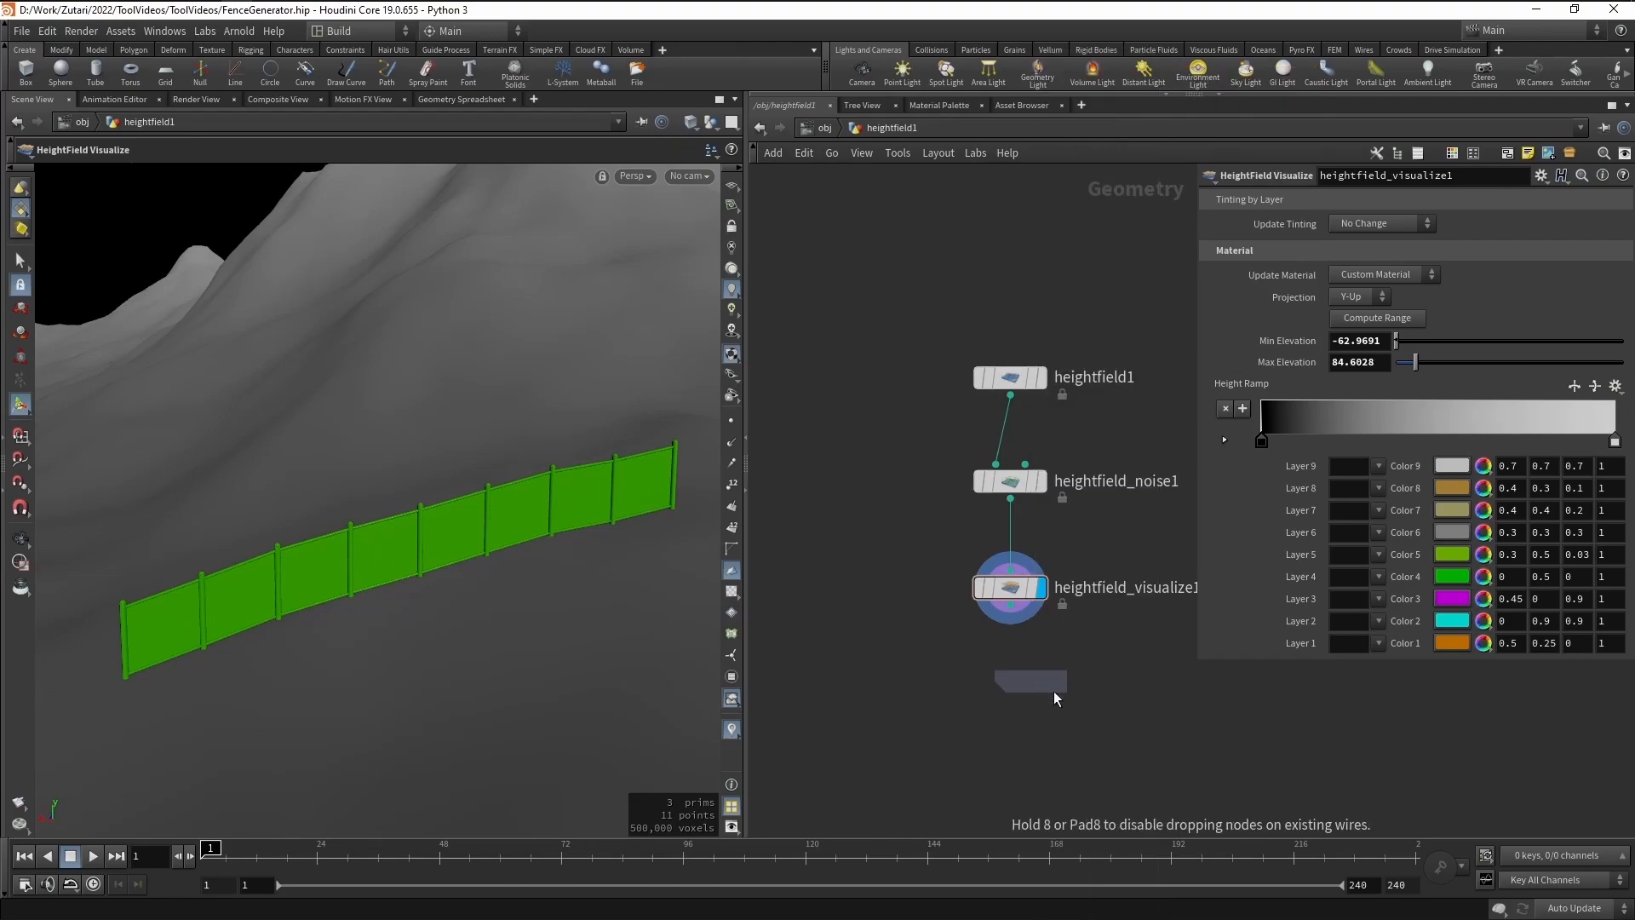
left_click(1017, 692)
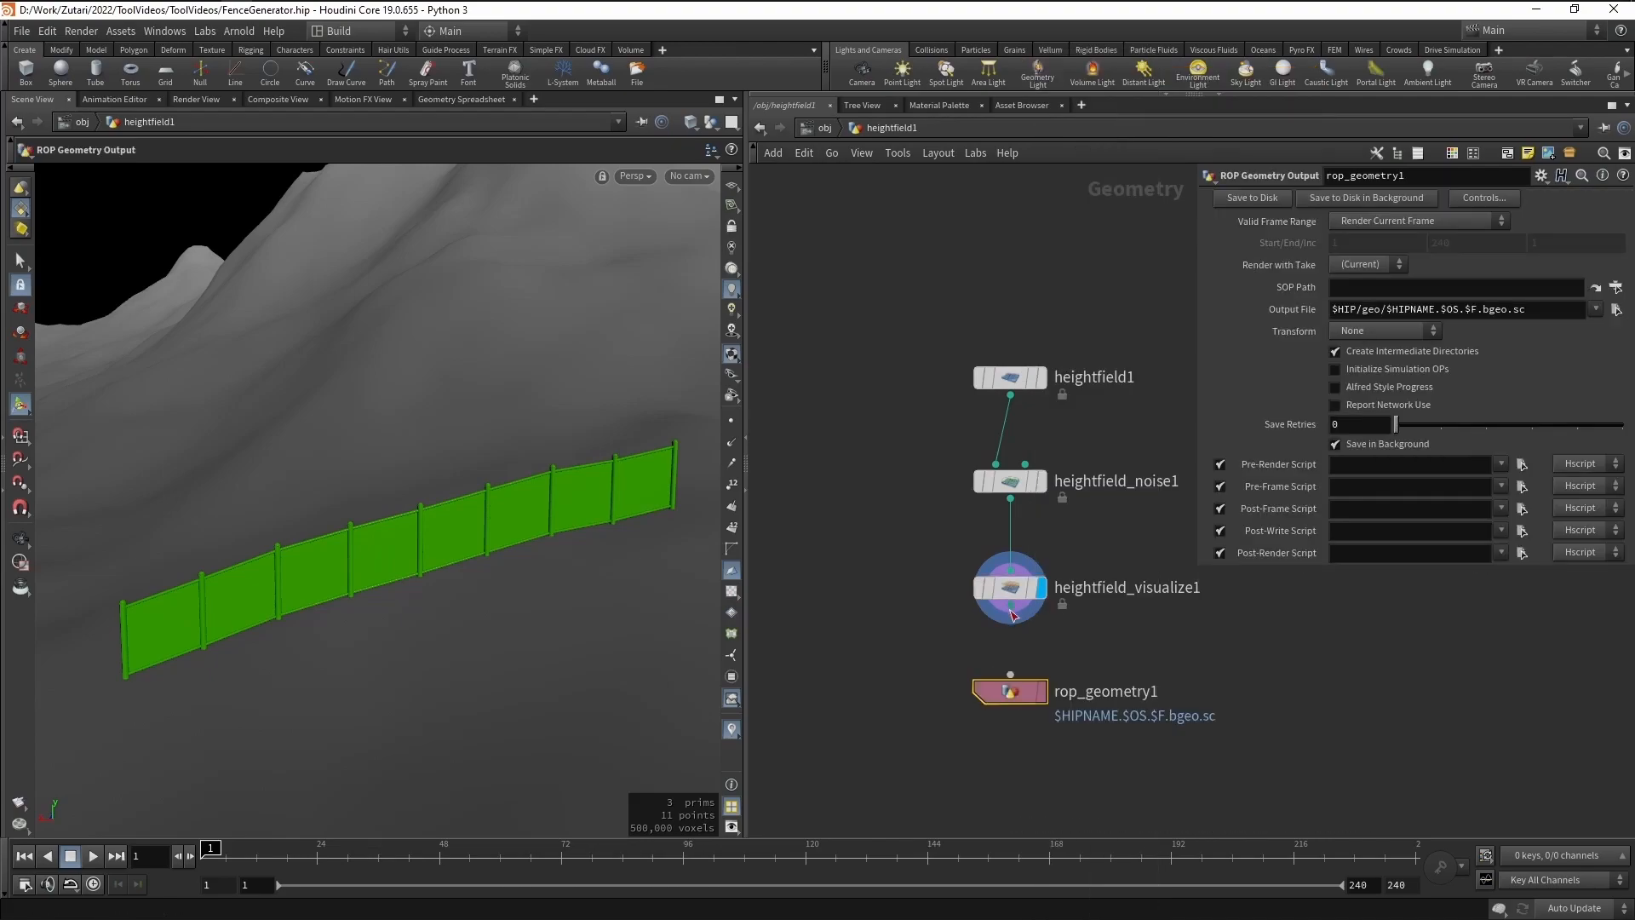
Set the ROP node's output file to Terrain.bgeo.sc in D:/Work/Zutari/2022/ToolVideos/ToolVideos/ and save the terrain to disk.
left_click(1617, 309)
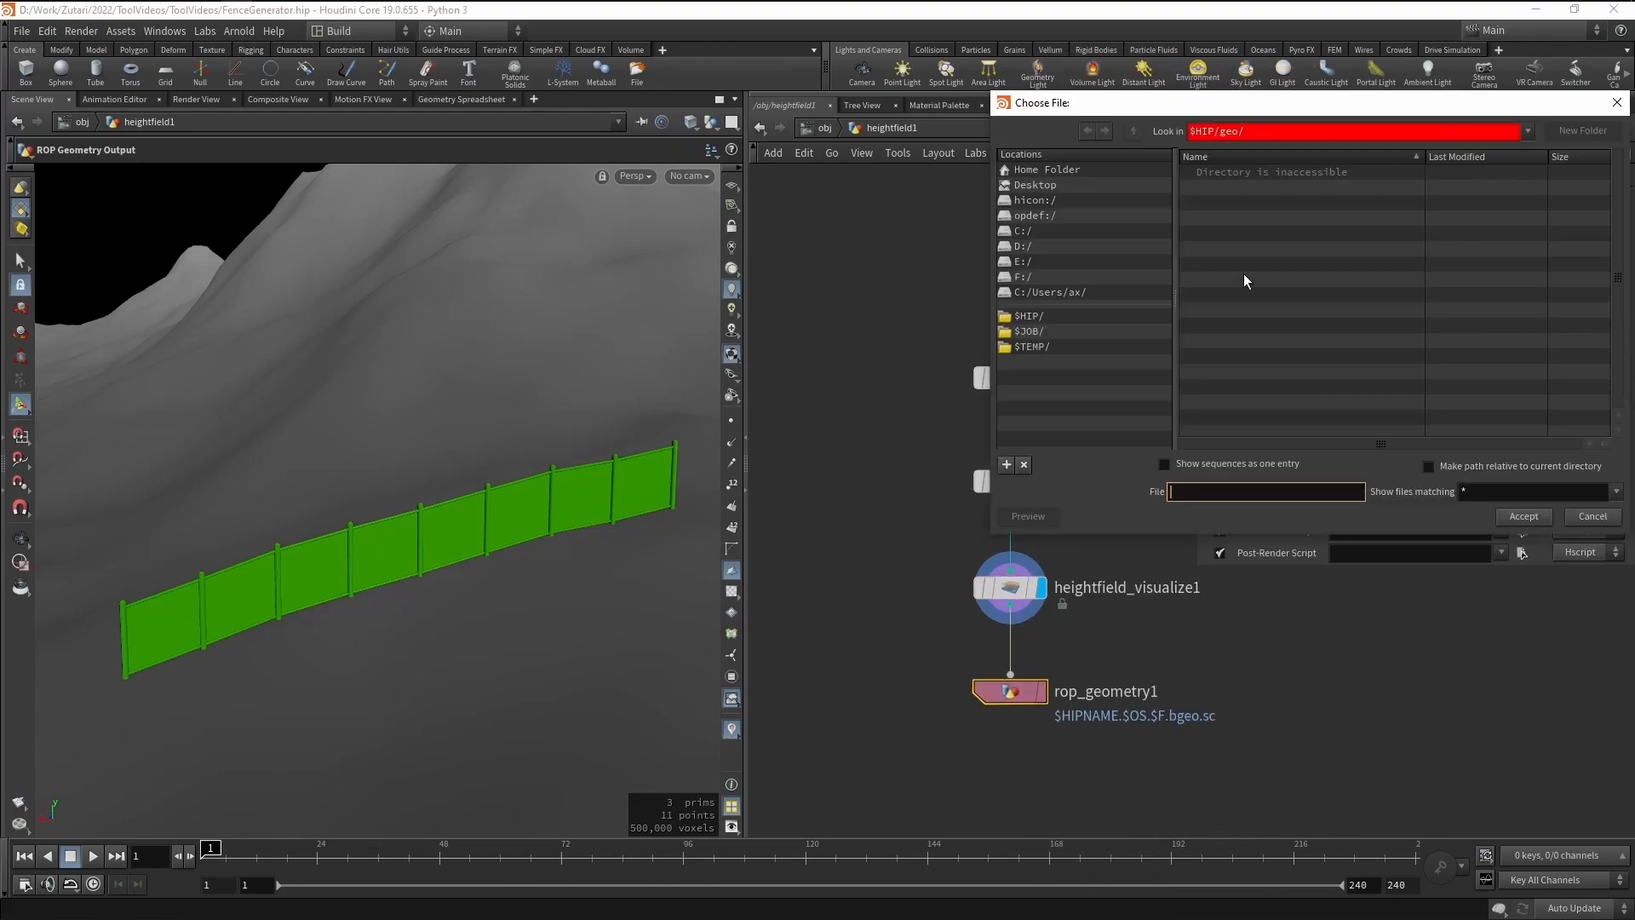
left_click(1029, 331)
key("z")
key("Return")
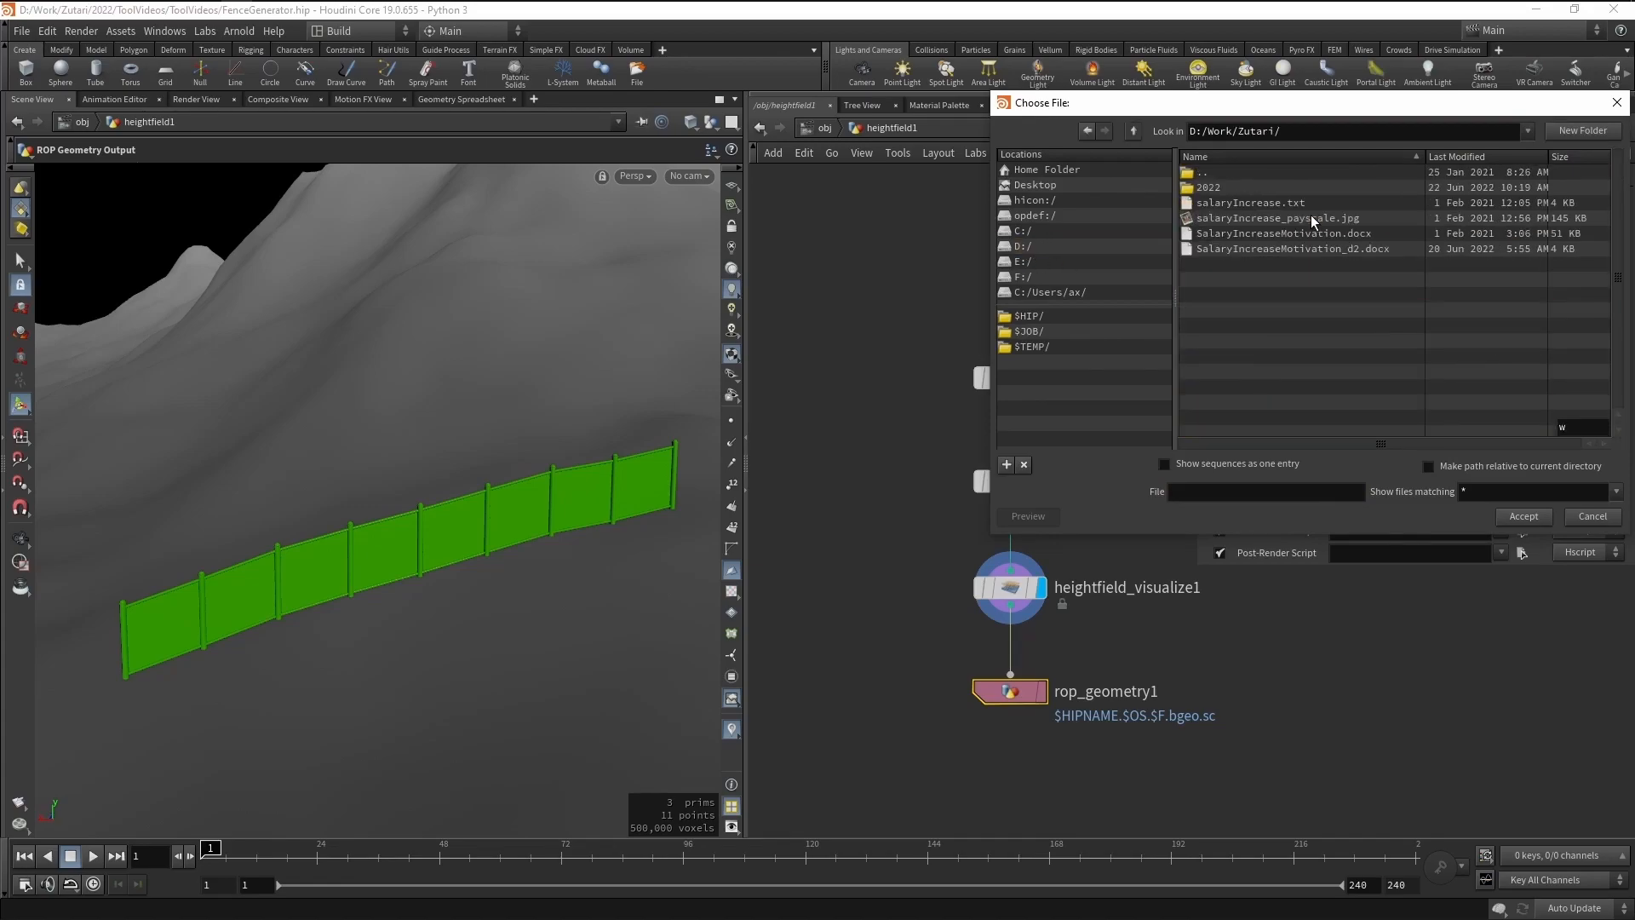
double_click(1245, 186)
double_click(1252, 189)
double_click(1252, 189)
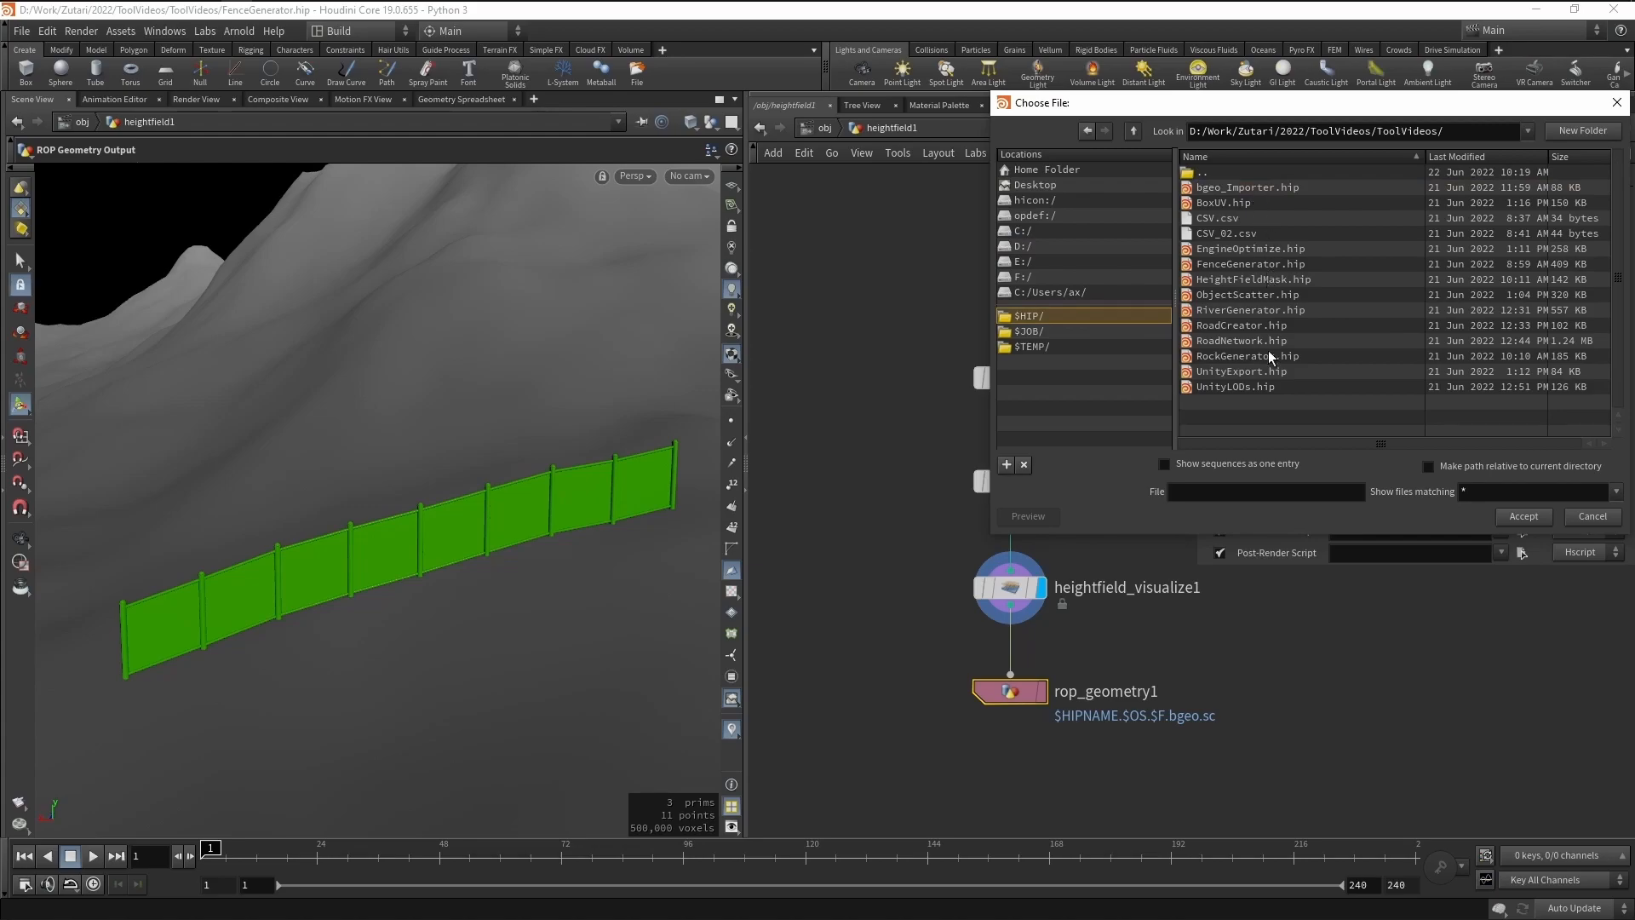
left_click(1236, 491)
type("Terrain.bgeo.sc")
key("Return")
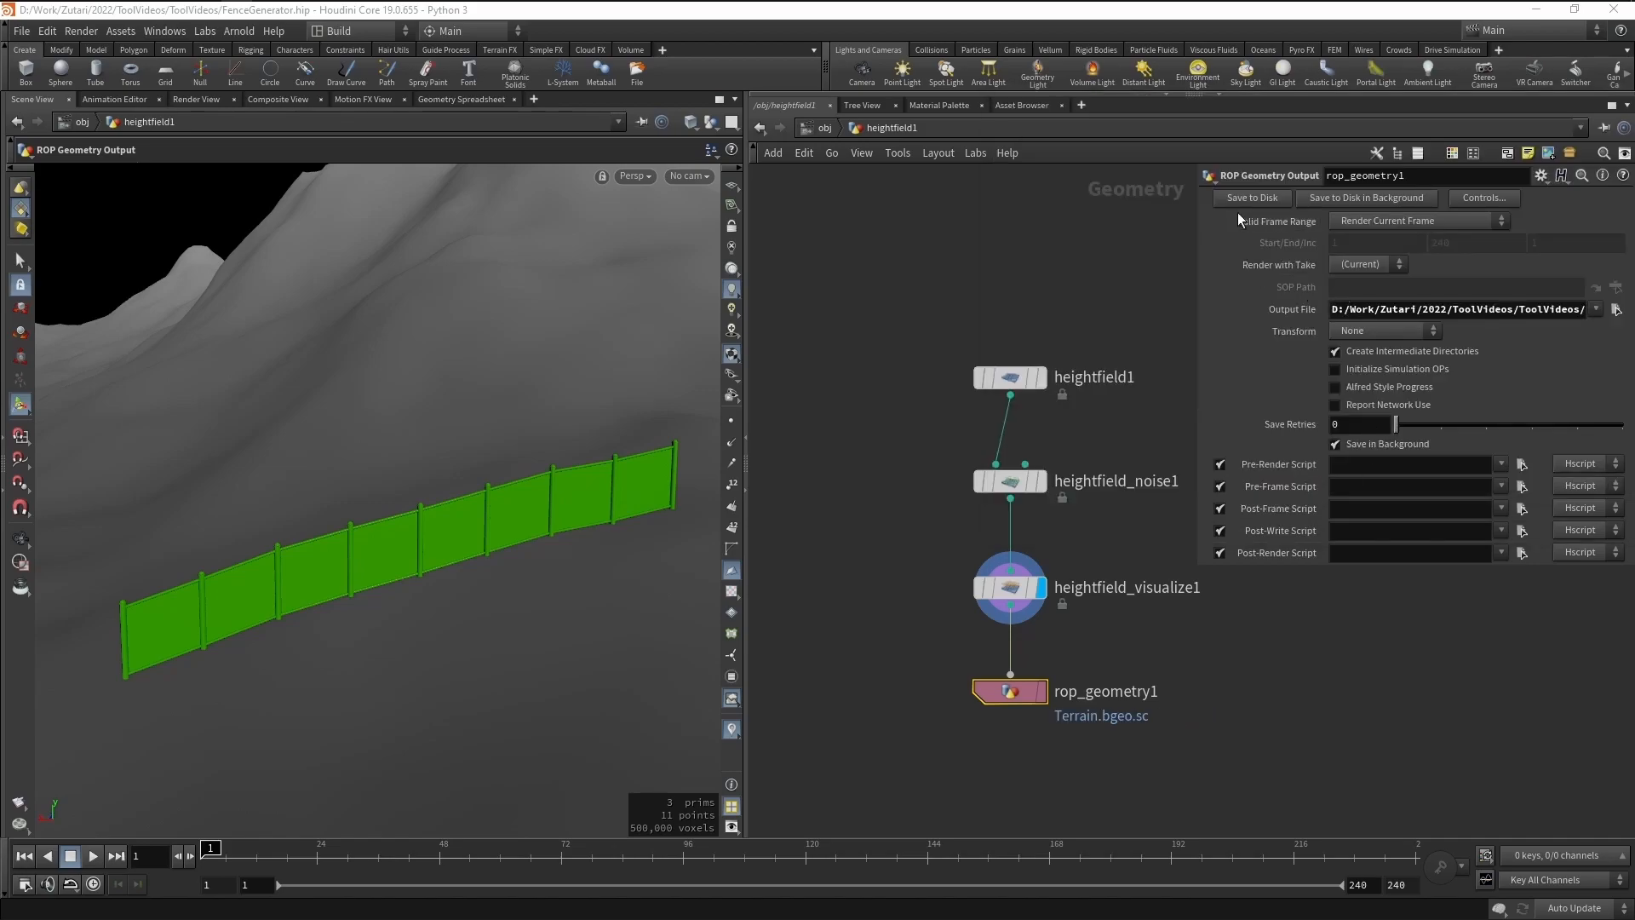
Switch to Unity, add the bgeo importer HDA to the scene and load Terrain.bgeo.sc as its geometry file.
key("alt+Tab")
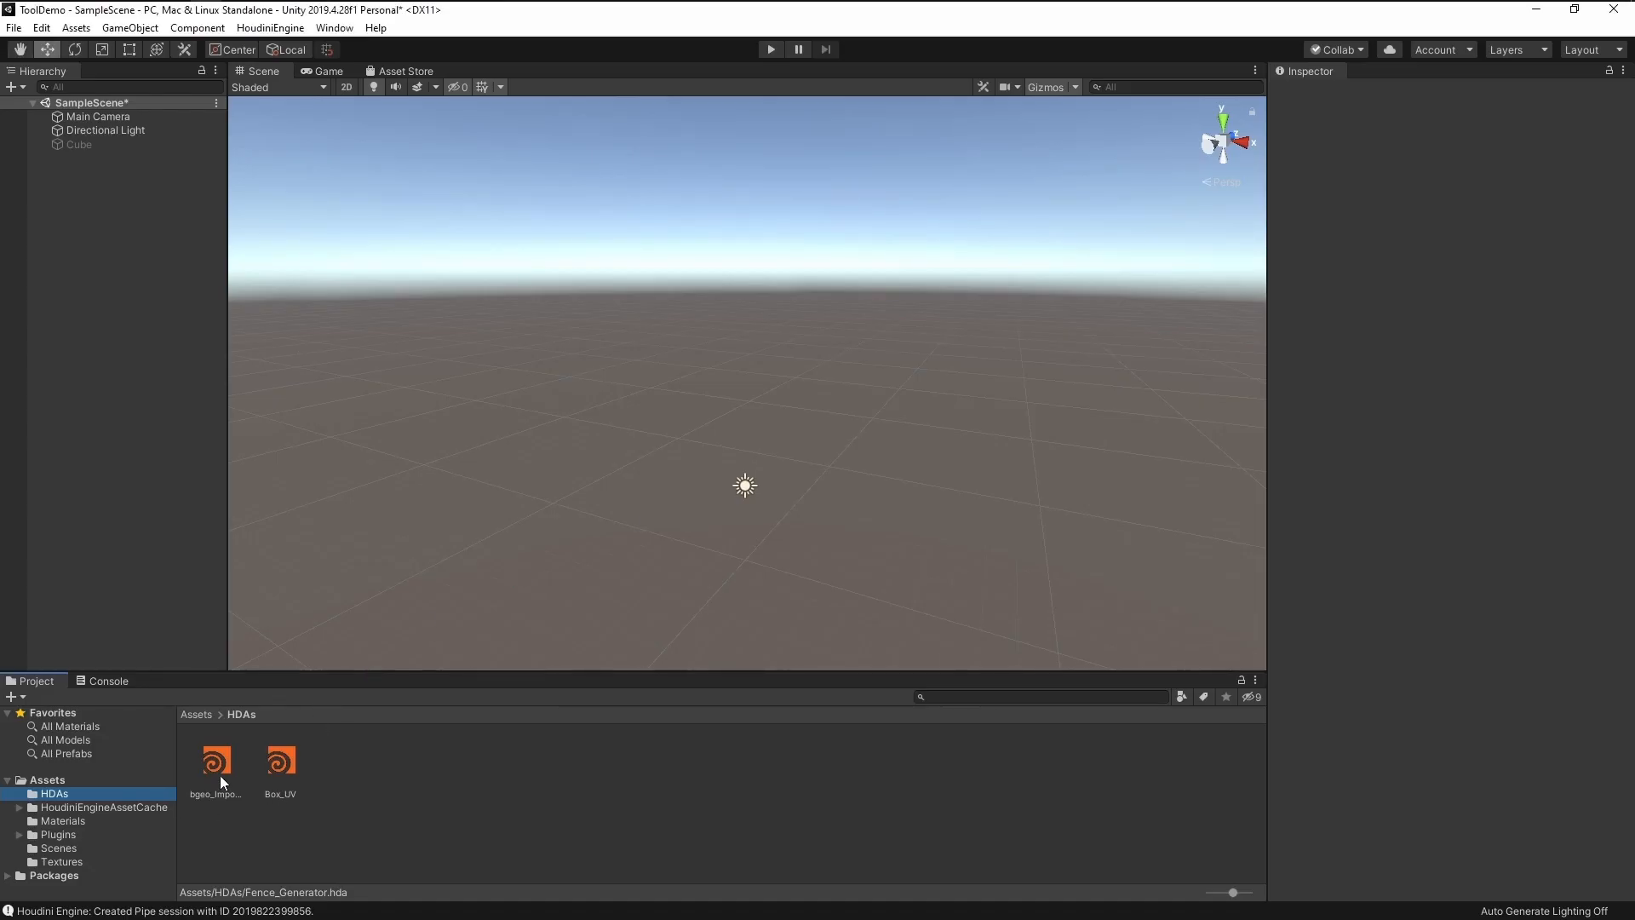
left_click_drag(220, 775, 97, 291)
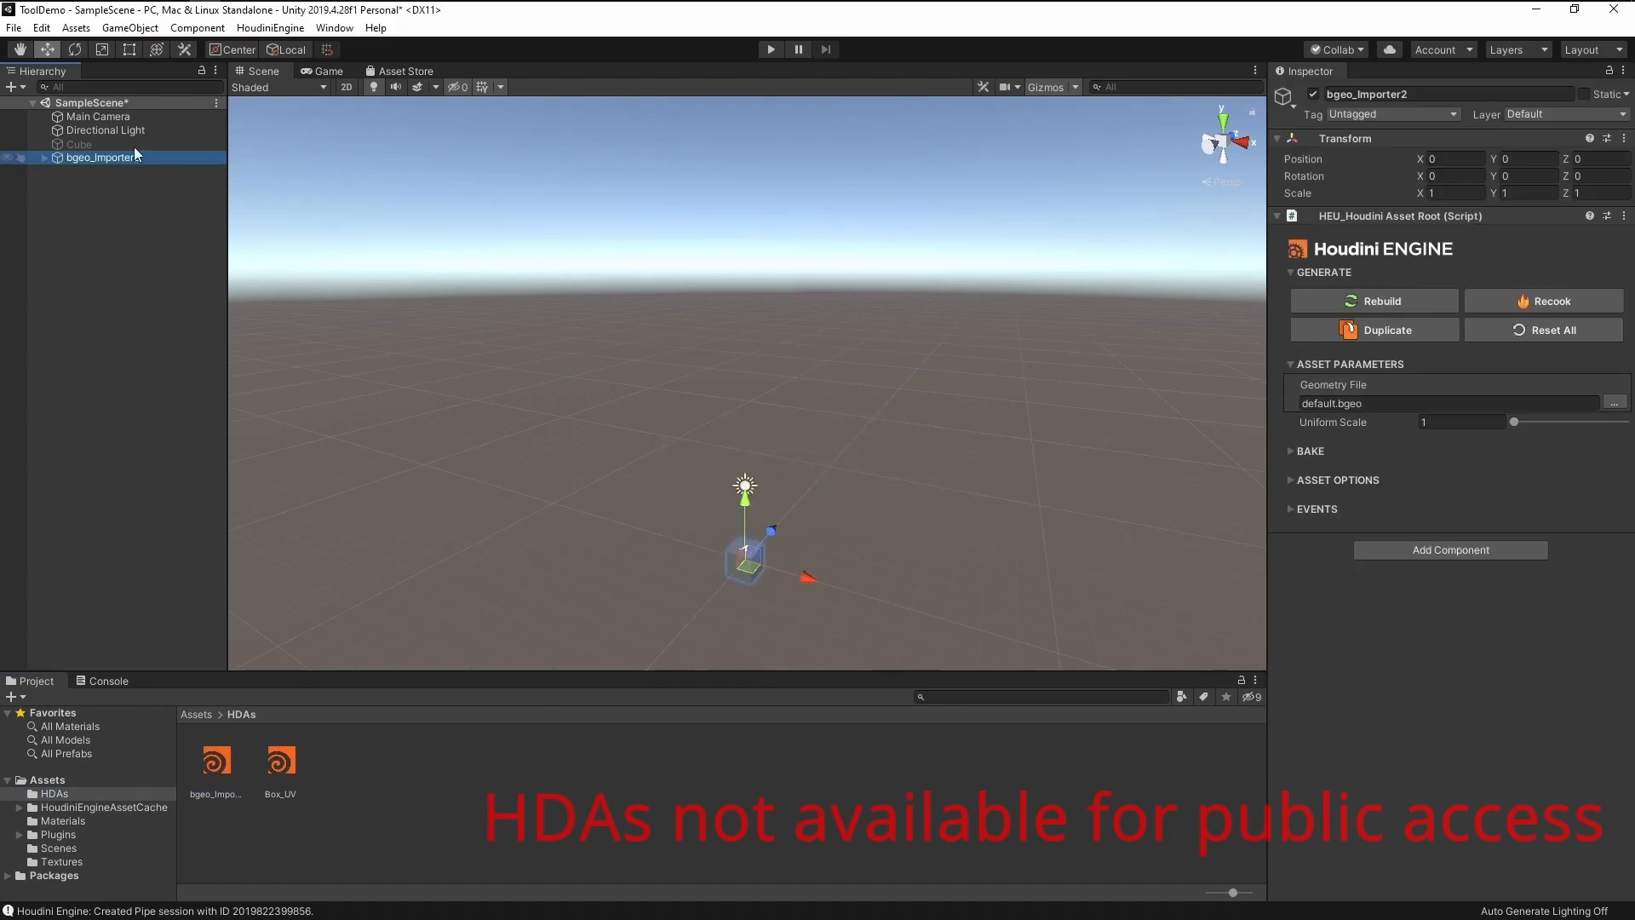
left_click(1614, 404)
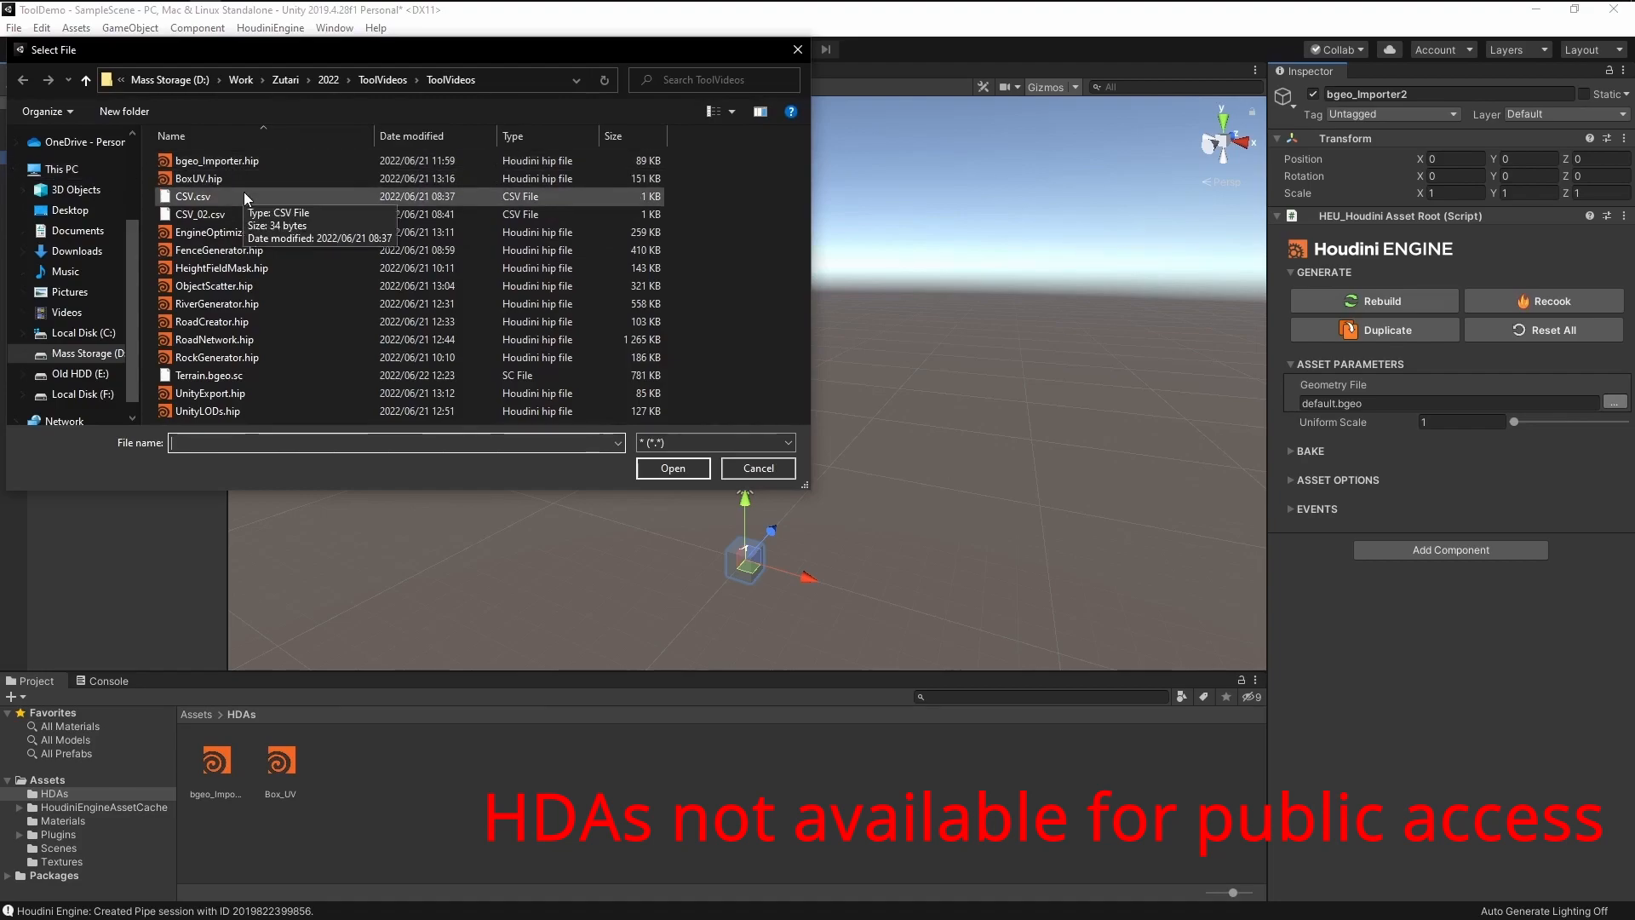
left_click(300, 376)
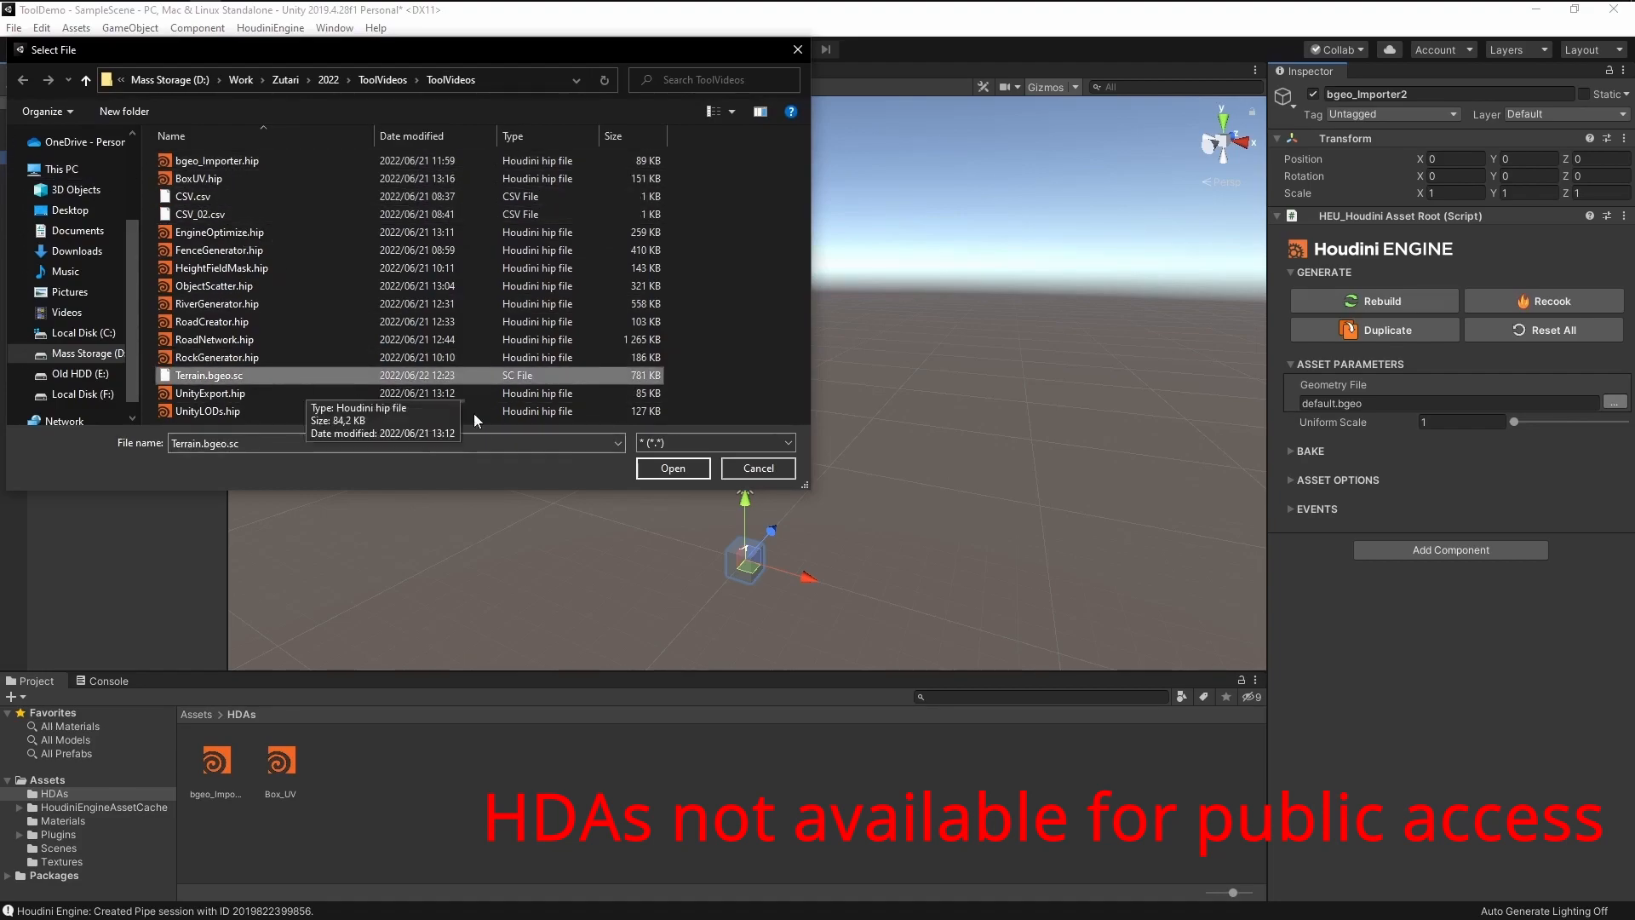
left_click(676, 473)
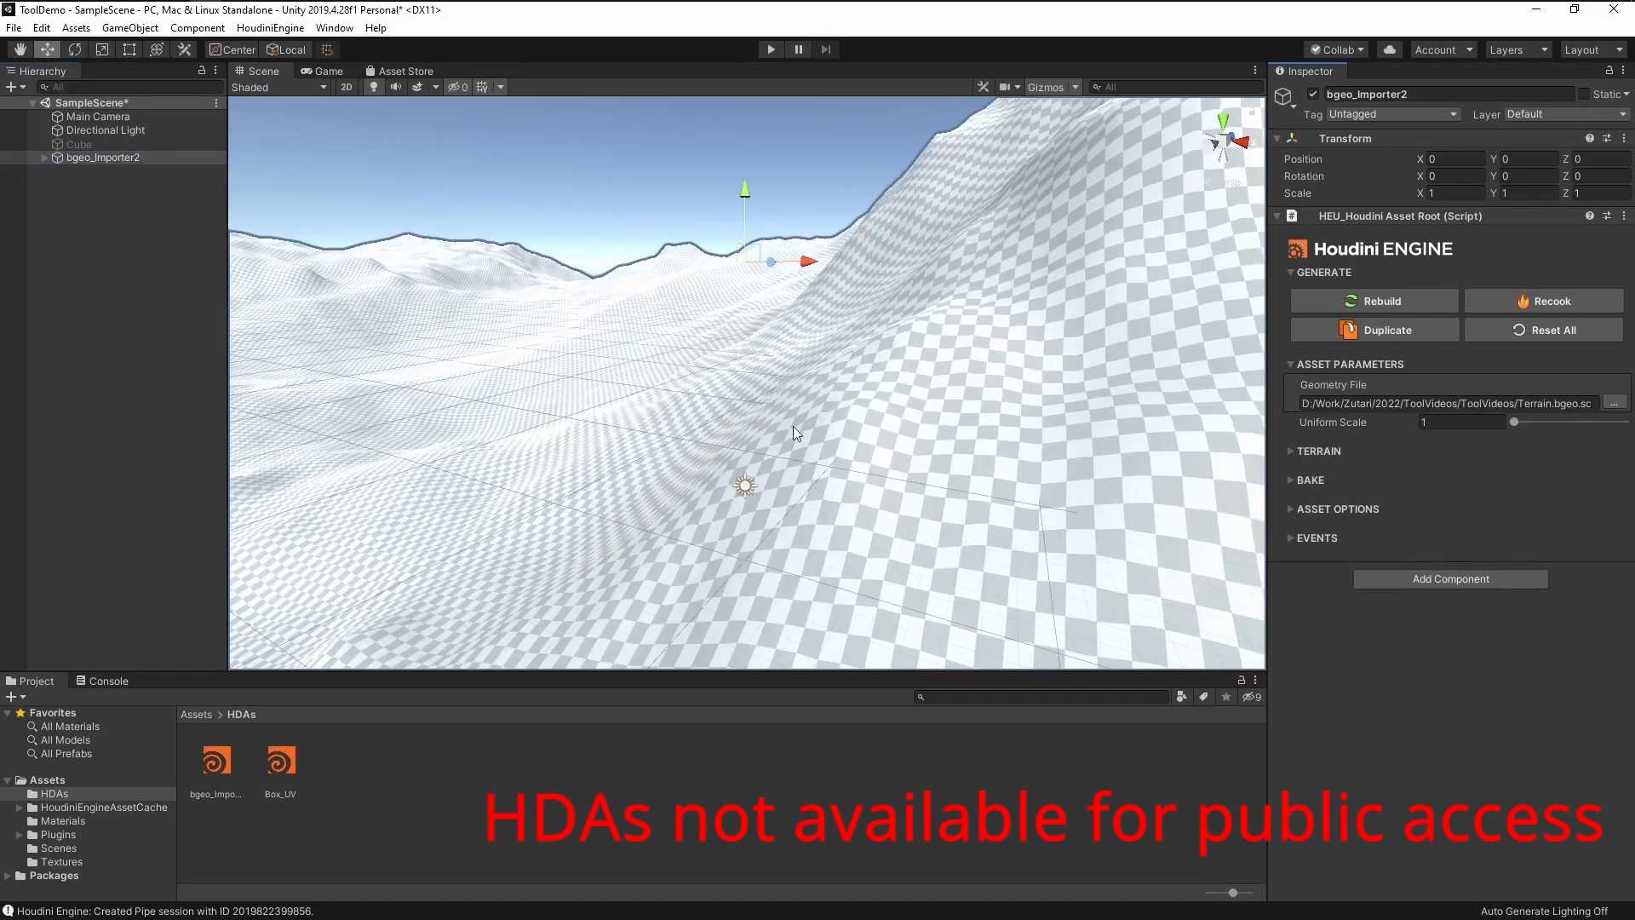
scroll(608, 304, "down", 5)
left_click_drag(607, 302, 854, 314, "alt")
left_click(481, 87)
left_click_drag(834, 340, 976, 352, "alt")
left_click(170, 554)
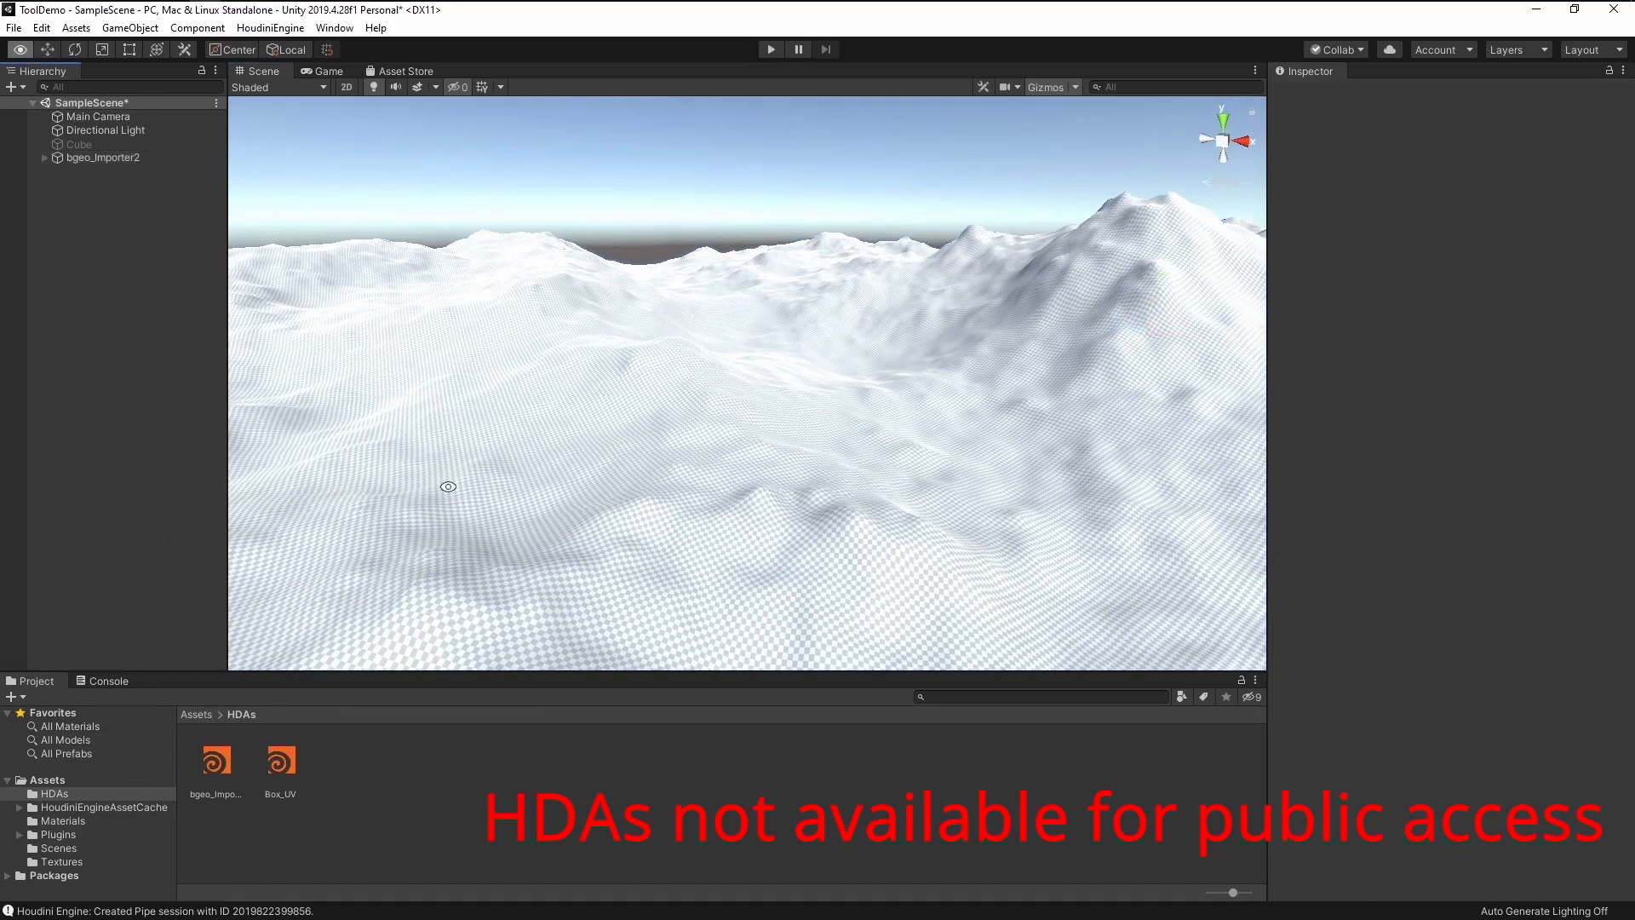
Bring the Fence_Generator HDA from the otls folder into the Unity project's HDAs folder.
key("alt+Tab")
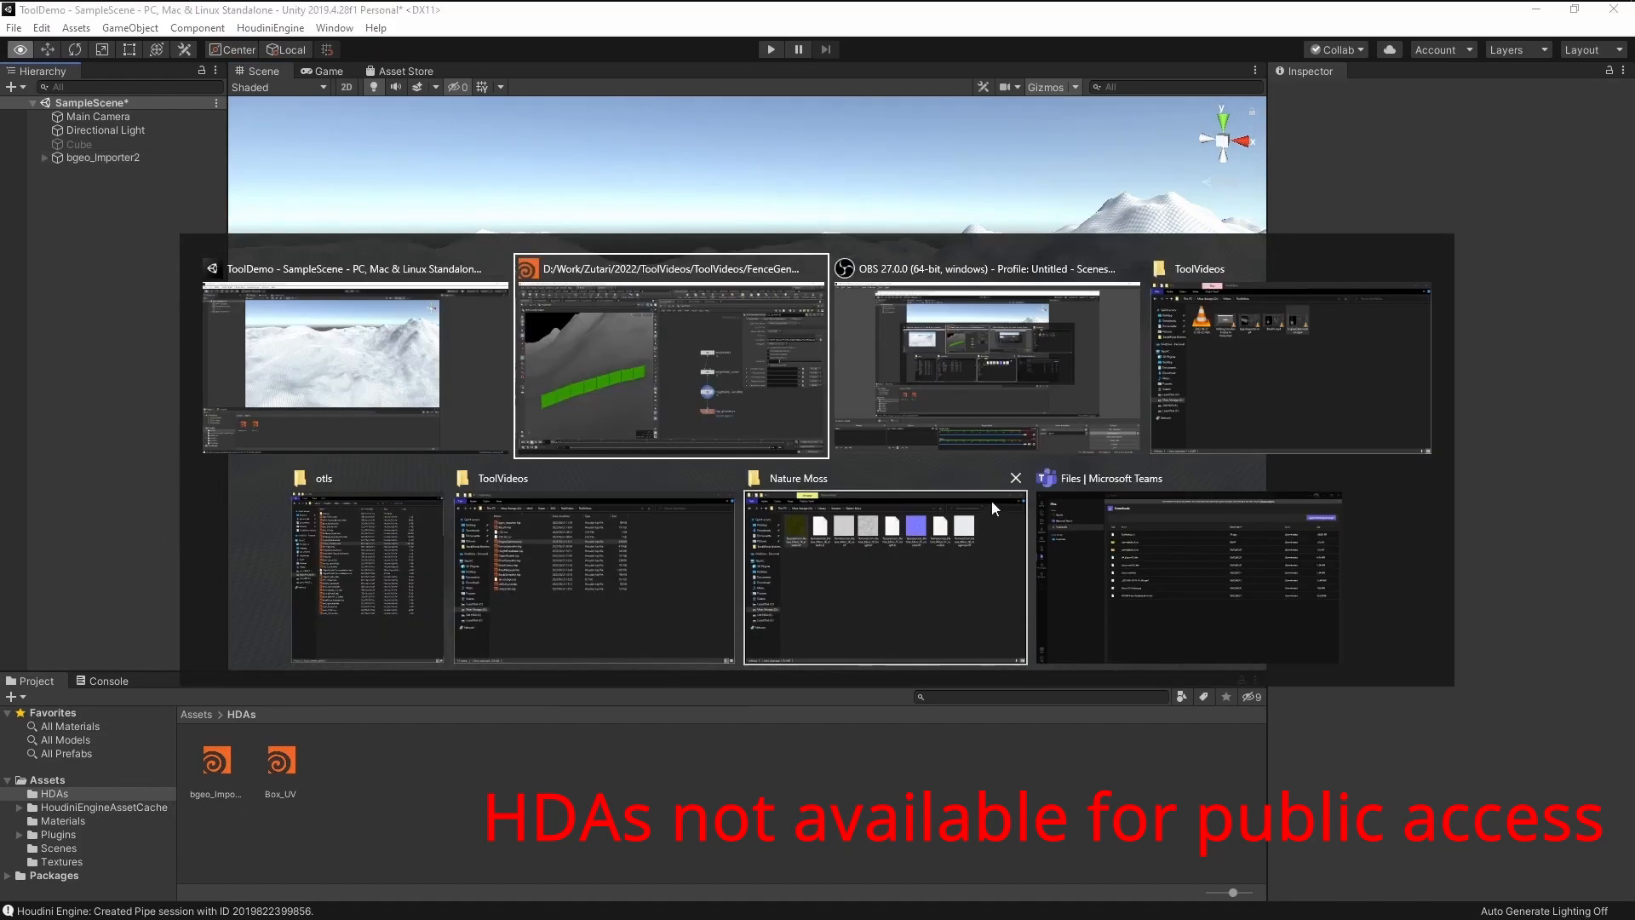
left_click(380, 555)
left_click_drag(256, 880, 361, 784)
left_click(414, 793)
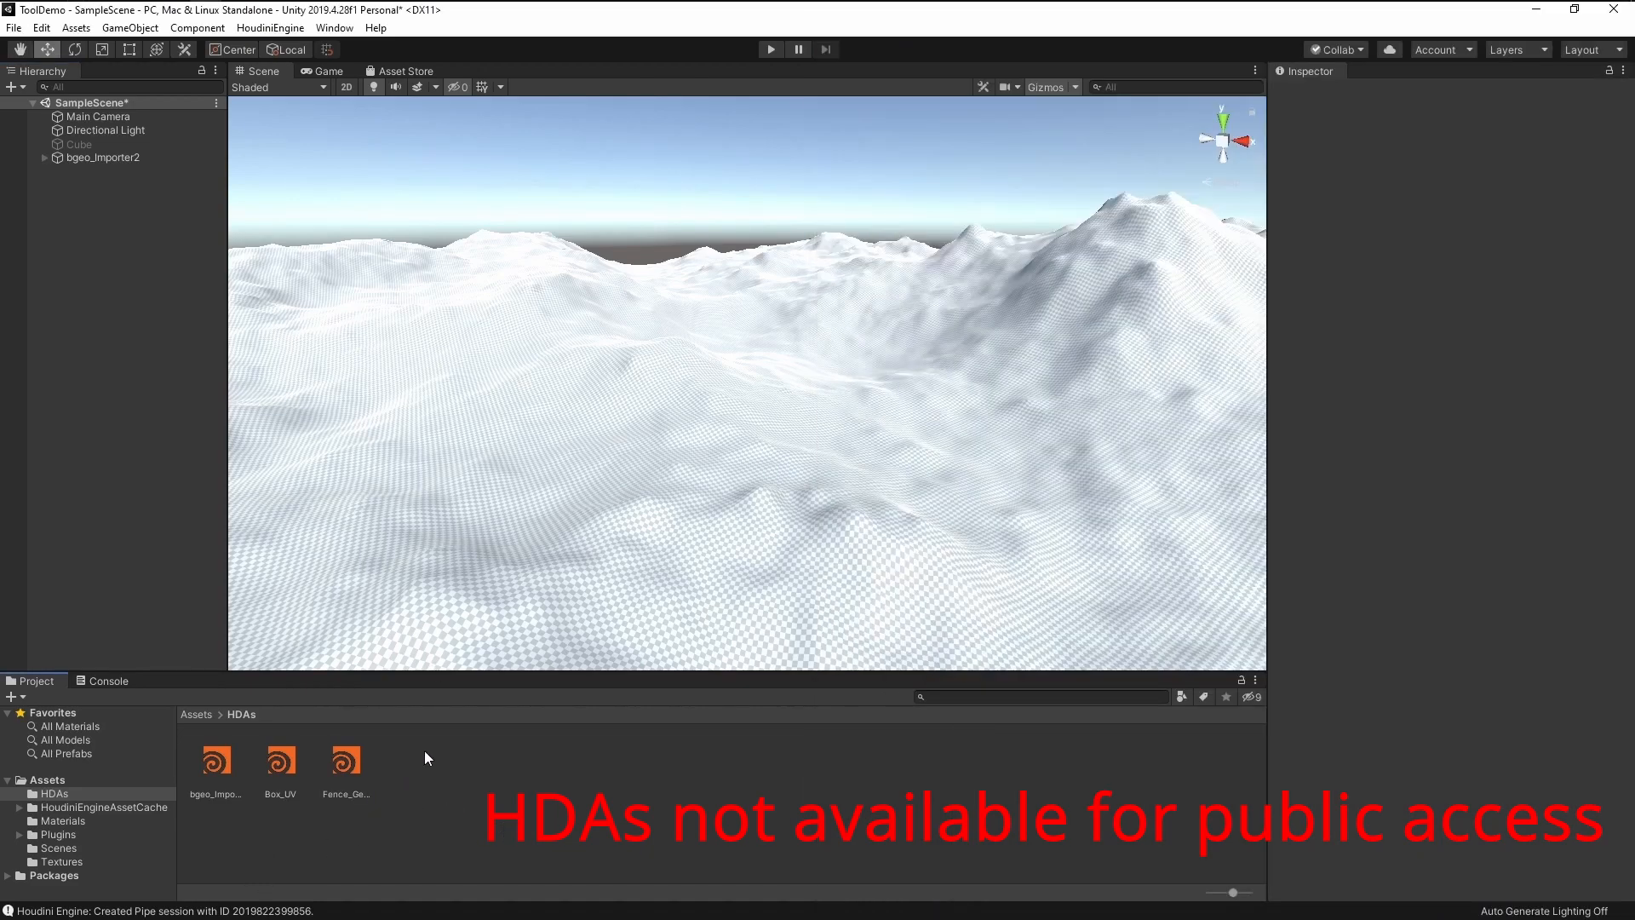
Add the Fence_Generator asset to the sample scene and bring its fence into close view.
left_click(347, 765)
left_click_drag(345, 760, 148, 239)
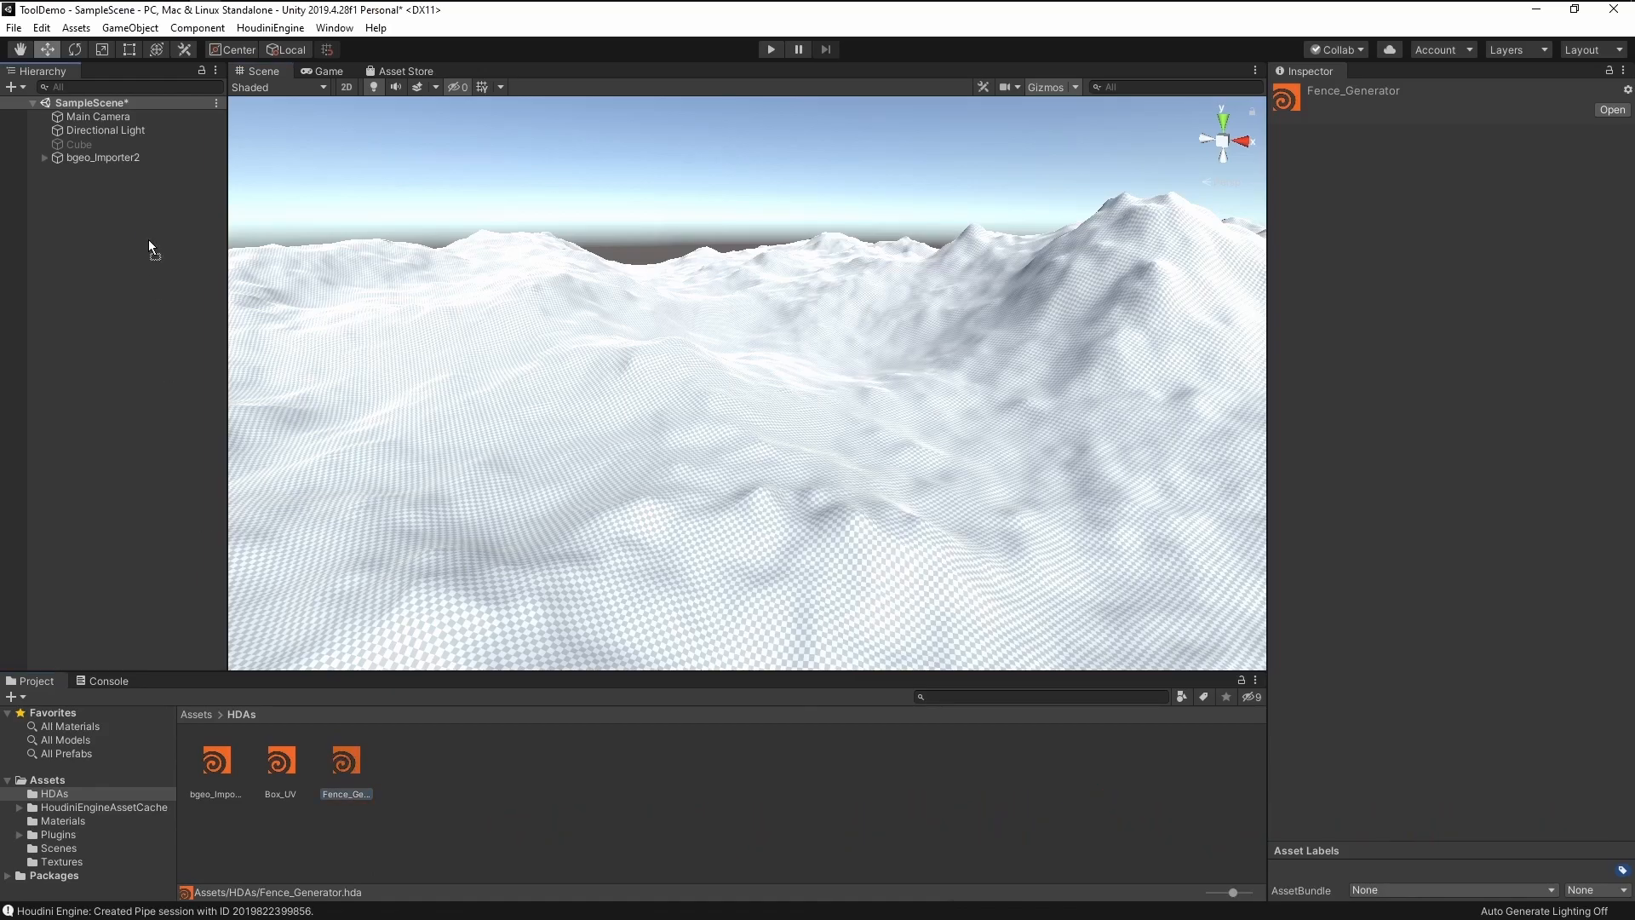
middle_click_drag(1261, 375, 916, 405)
scroll(886, 384, "up", 10)
left_click_drag(852, 366, 788, 367, "alt")
scroll(785, 382, "up", 5, "alt")
left_click_drag(972, 380, 810, 379, "alt")
scroll(811, 379, "up", 5)
middle_click_drag(716, 388, 835, 407)
In the Materials folder, review the aluminum material and adjust the chainlink_01 material's albedo colour to cyan 0BFFF4.
left_click(90, 821)
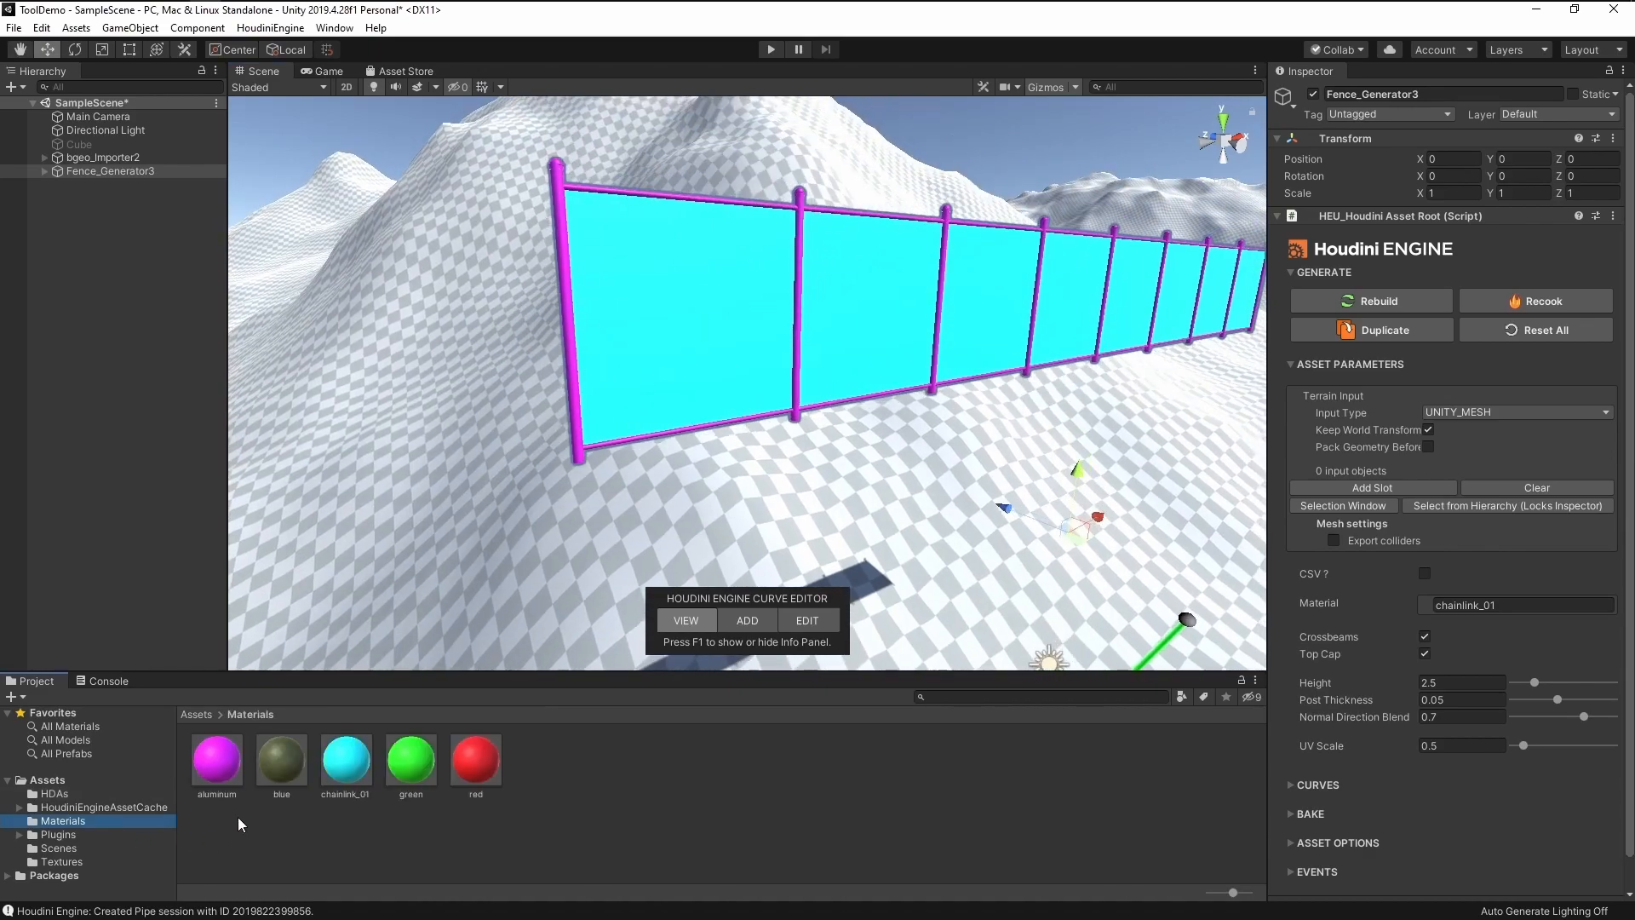
left_click(216, 760)
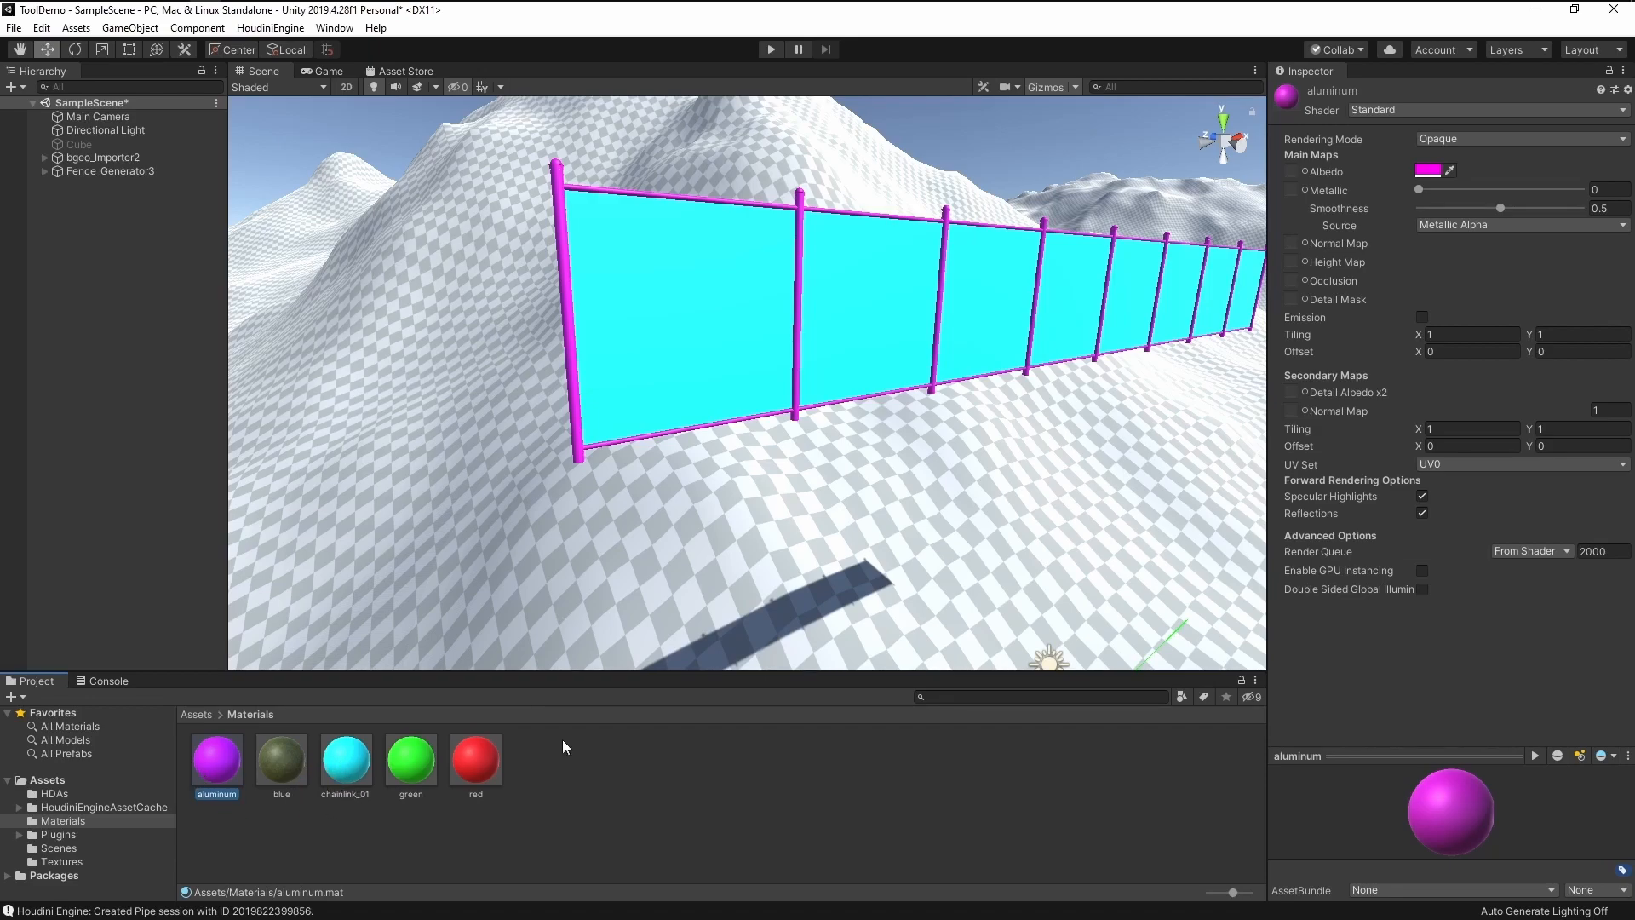
left_click(357, 776)
left_click(1428, 170)
left_click(1492, 533)
left_click_drag(1492, 533, 1546, 513)
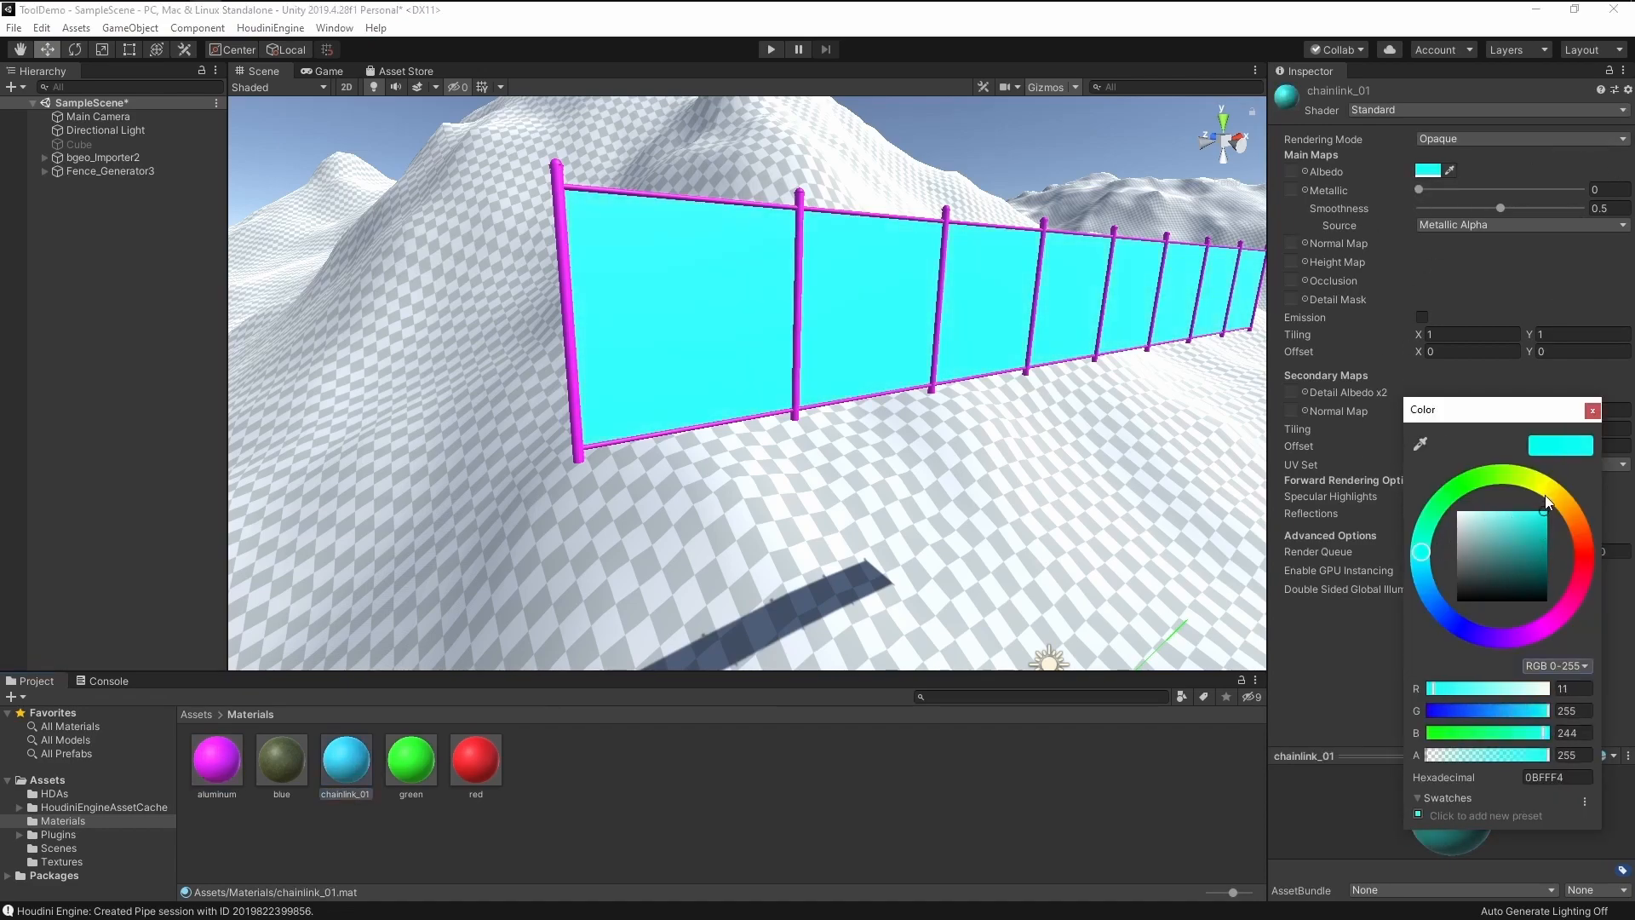
left_click(1592, 411)
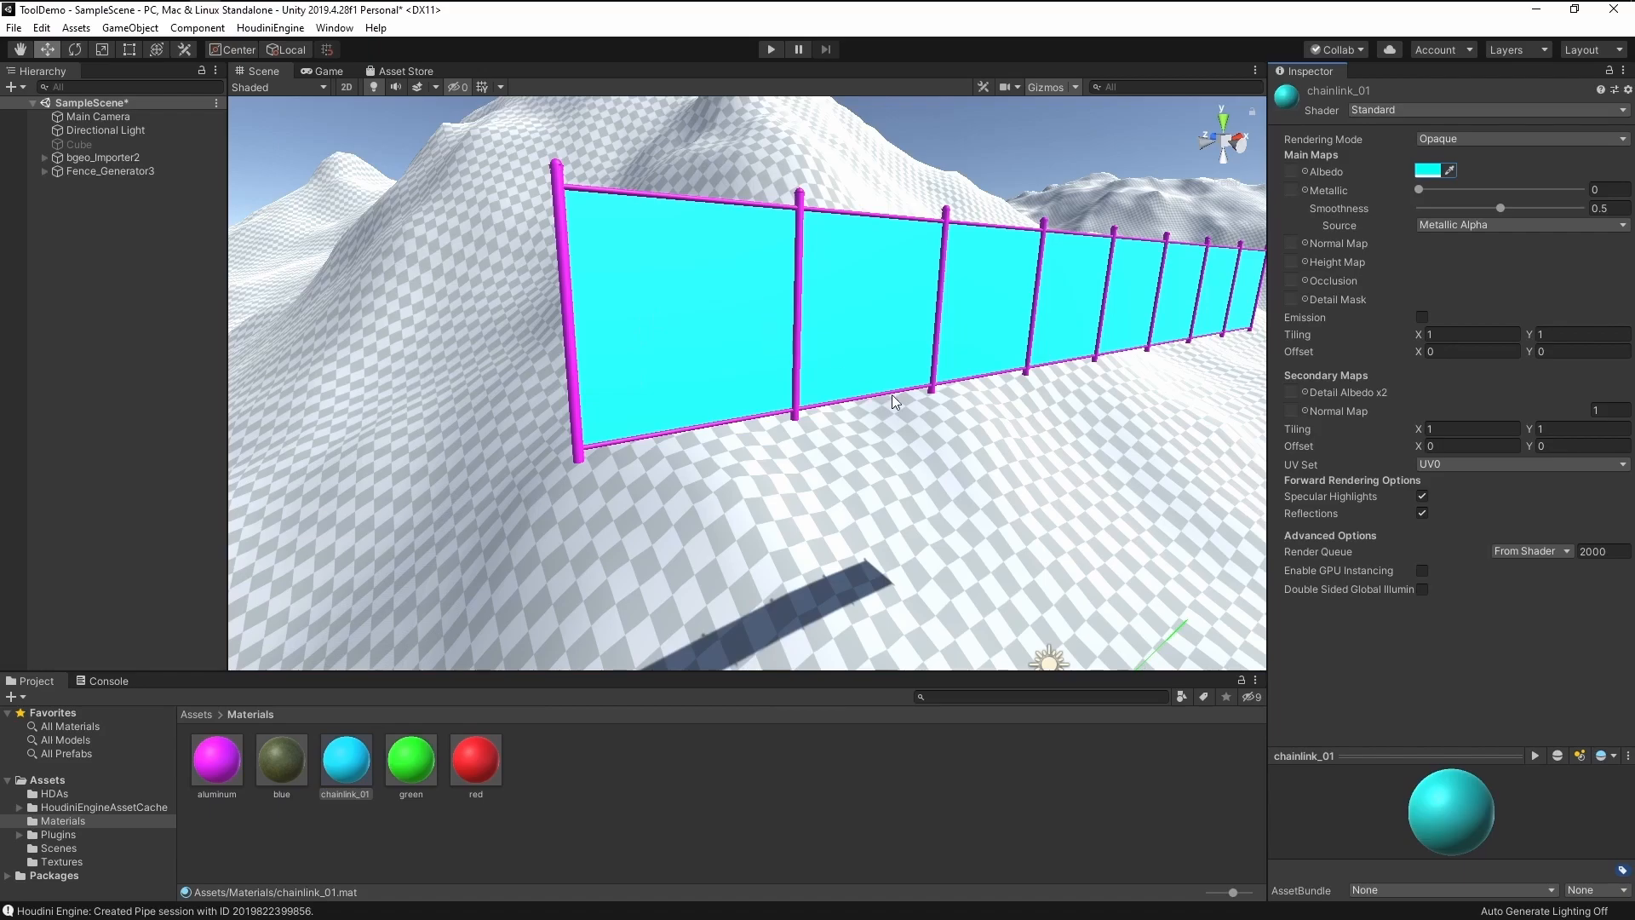
Lengthen the fence by moving one end point of the Fence Generator's curve farther out over the terrain.
scroll(750, 518, "down", 10)
middle_click_drag(1084, 617, 776, 332)
middle_click_drag(573, 523, 700, 451)
left_click_drag(700, 451, 761, 397, "alt")
scroll(761, 397, "up", 5)
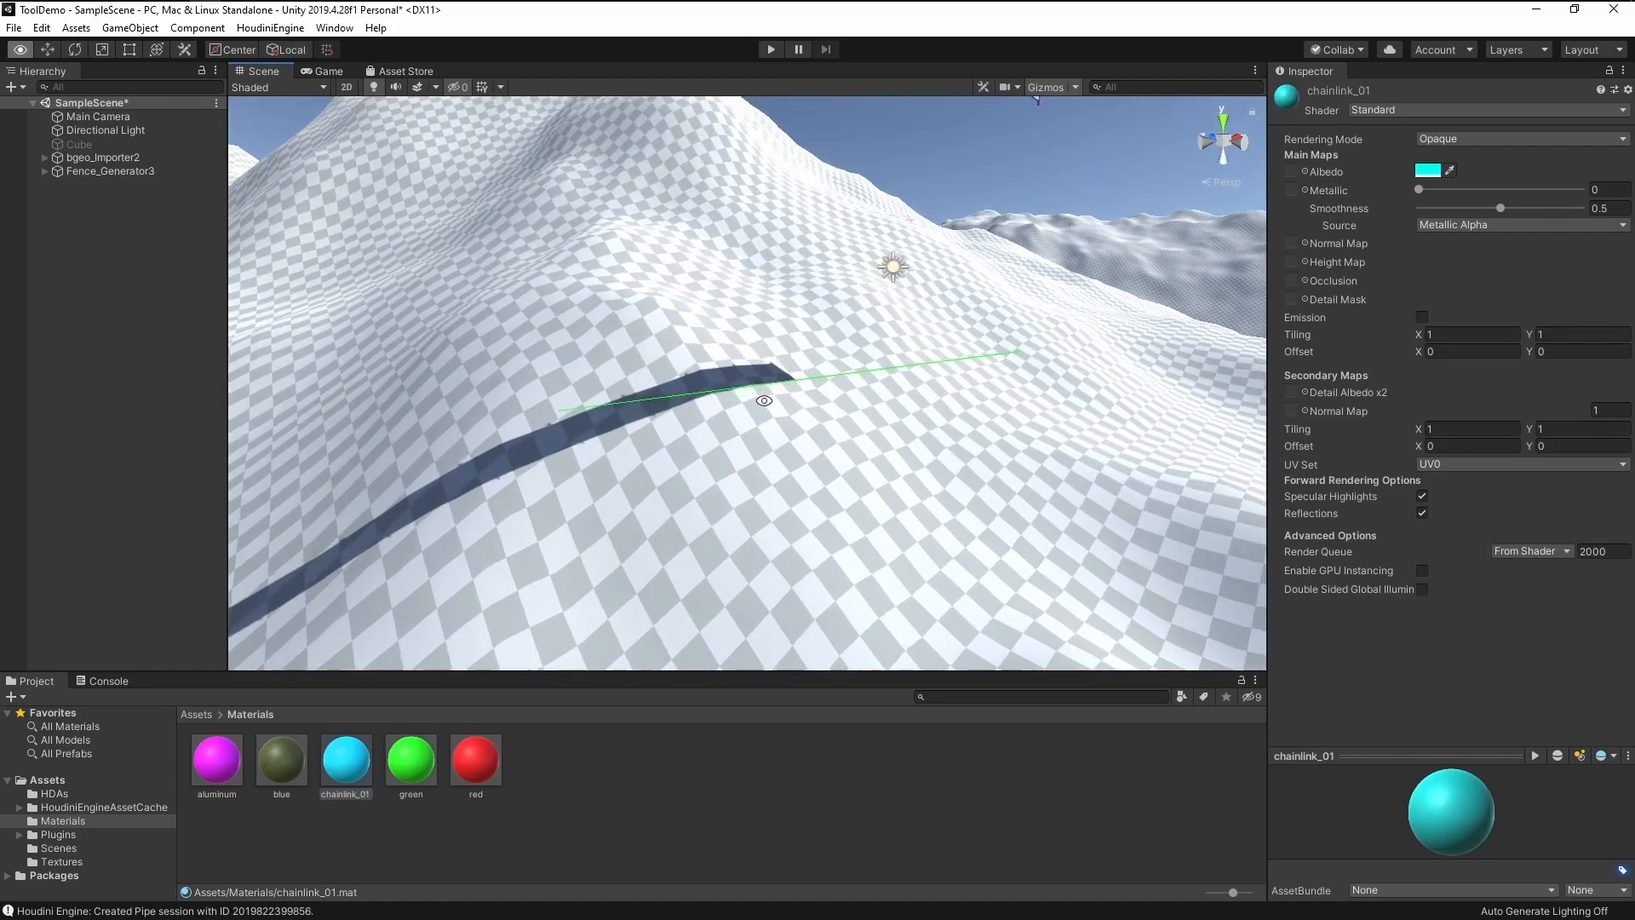
left_click(117, 175)
scroll(993, 417, "down", 4)
left_click_drag(993, 418, 860, 449, "alt")
left_click(134, 176)
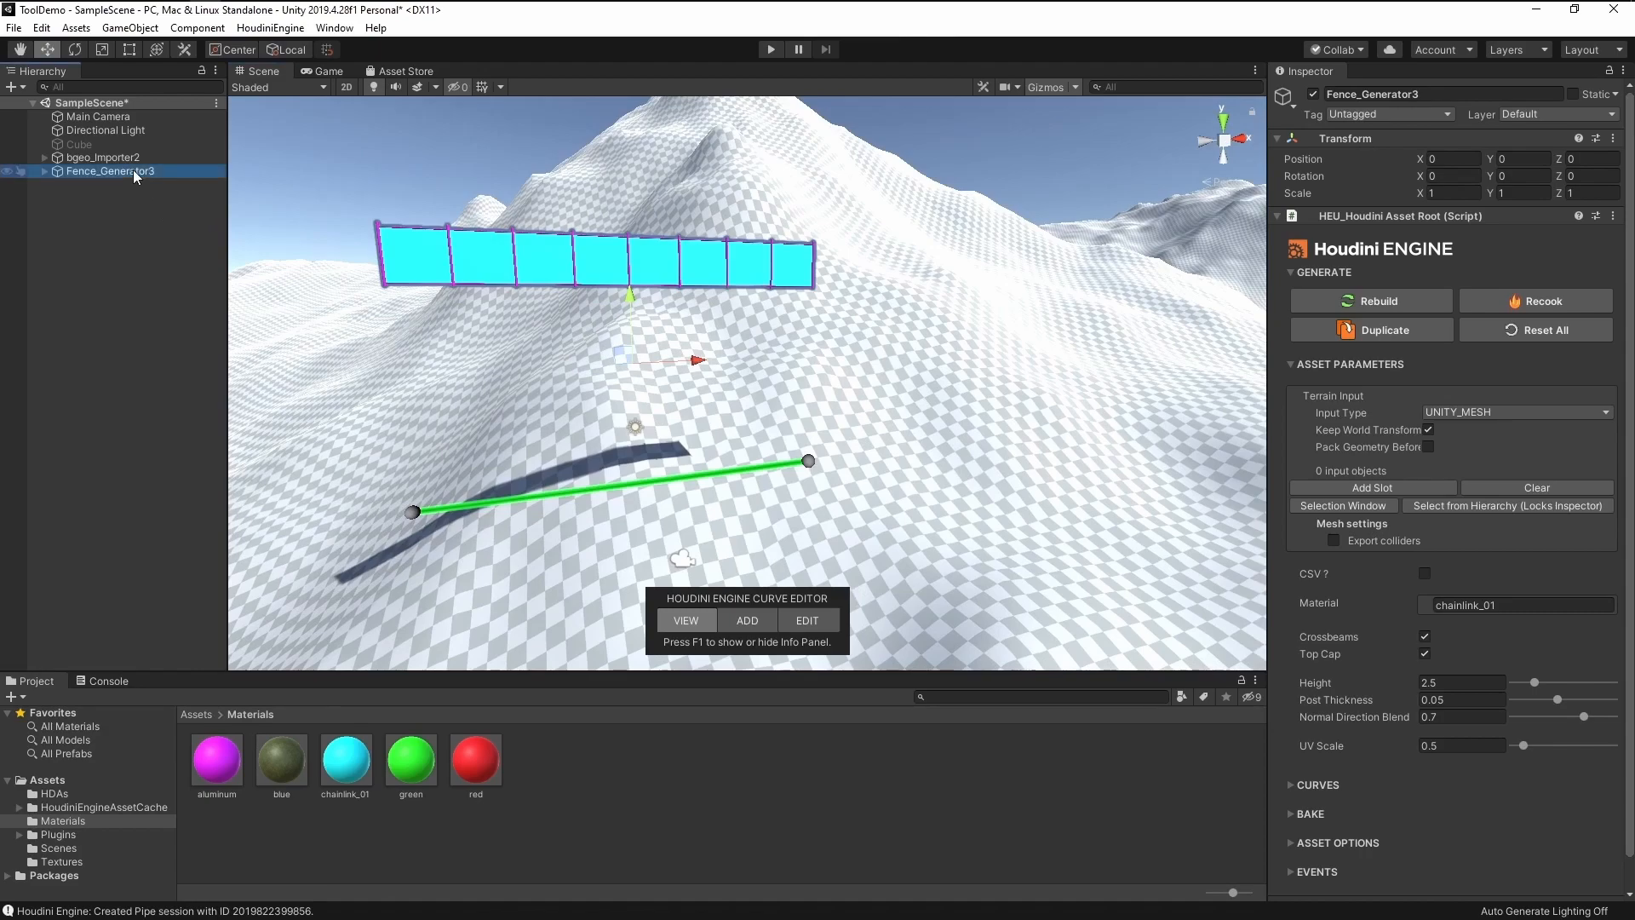
left_click(807, 620)
left_click_drag(810, 465, 867, 456)
left_click_drag(1106, 444, 1138, 430)
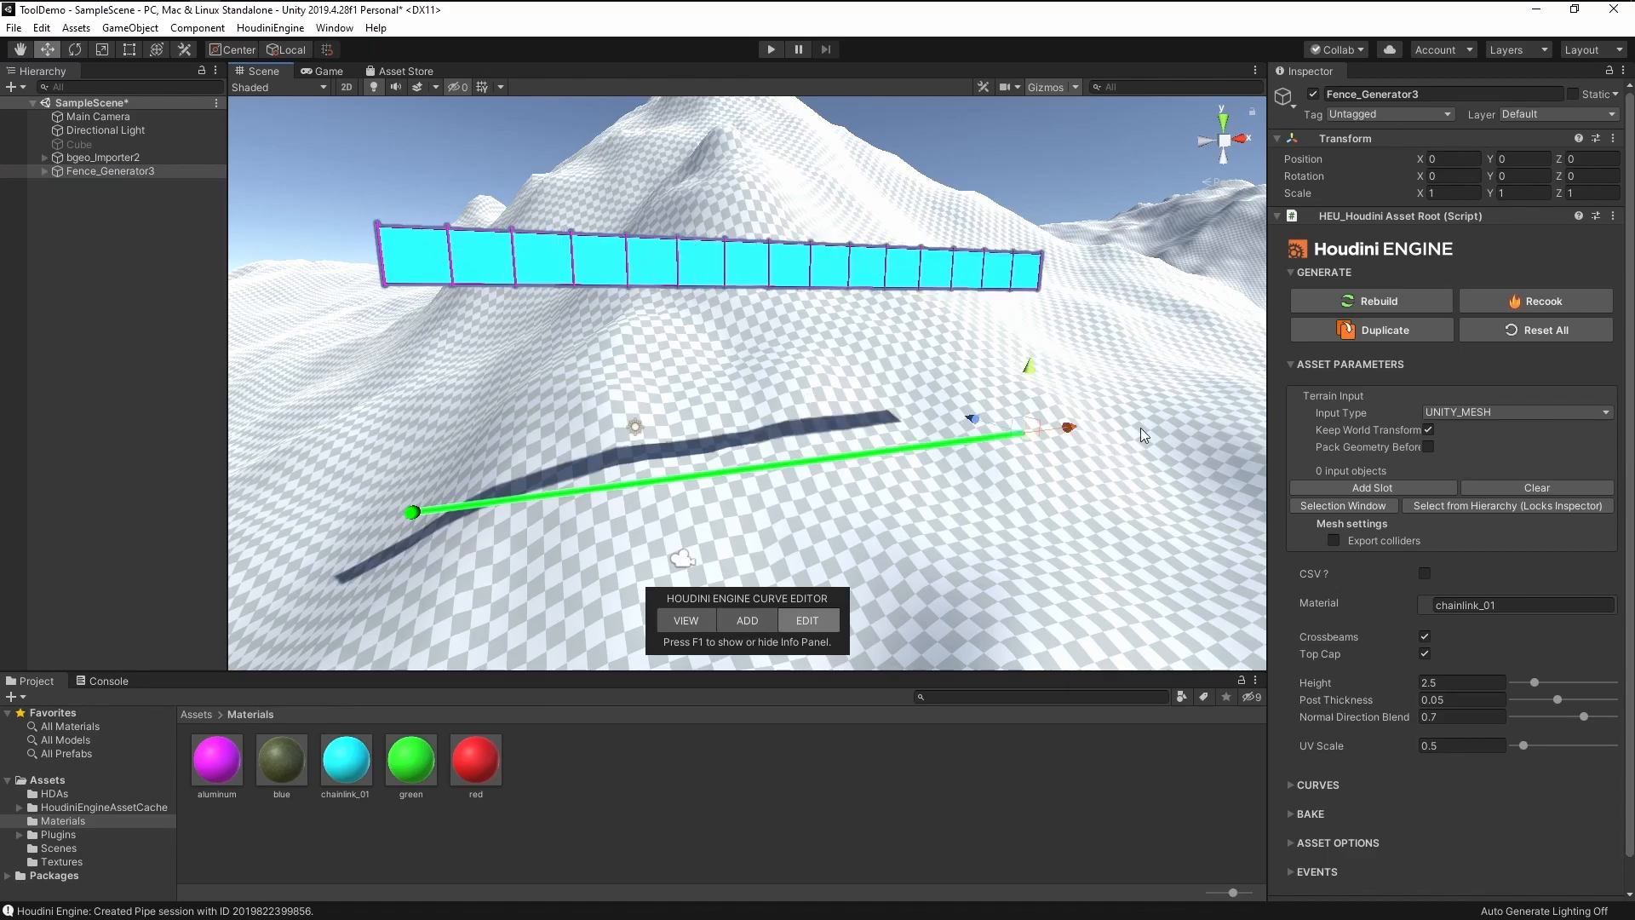
Try adding a third point to the fence's curve and undo it.
middle_click_drag(1144, 419, 901, 482)
left_click_drag(901, 482, 791, 433, "alt")
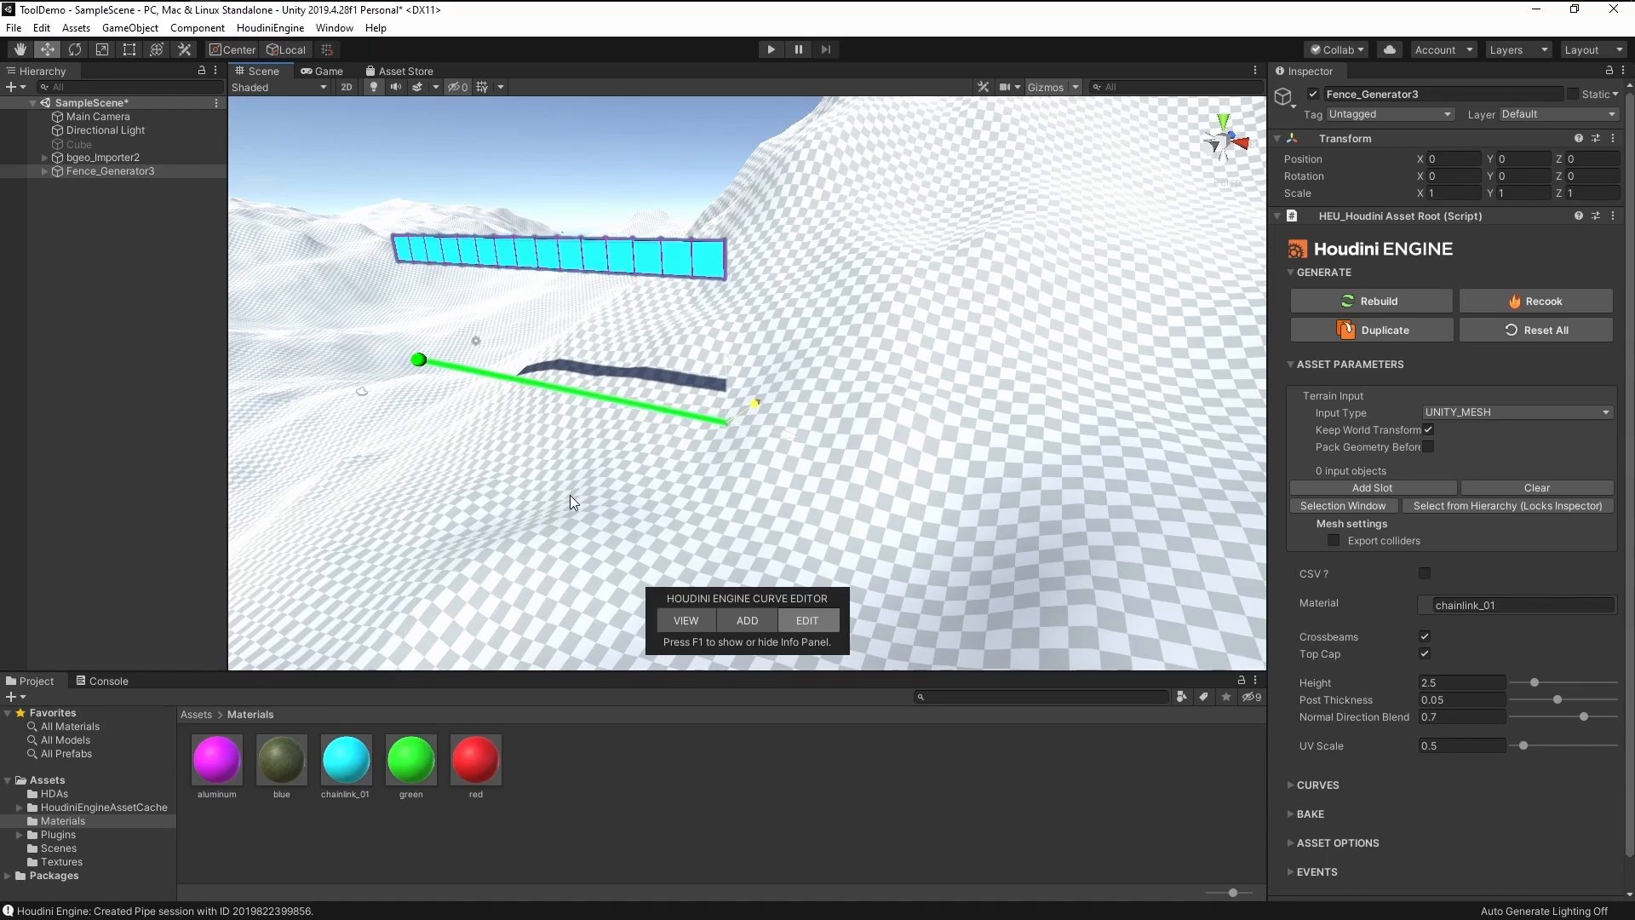
left_click_drag(586, 501, 663, 466, "alt")
left_click_drag(777, 391, 726, 545, "alt")
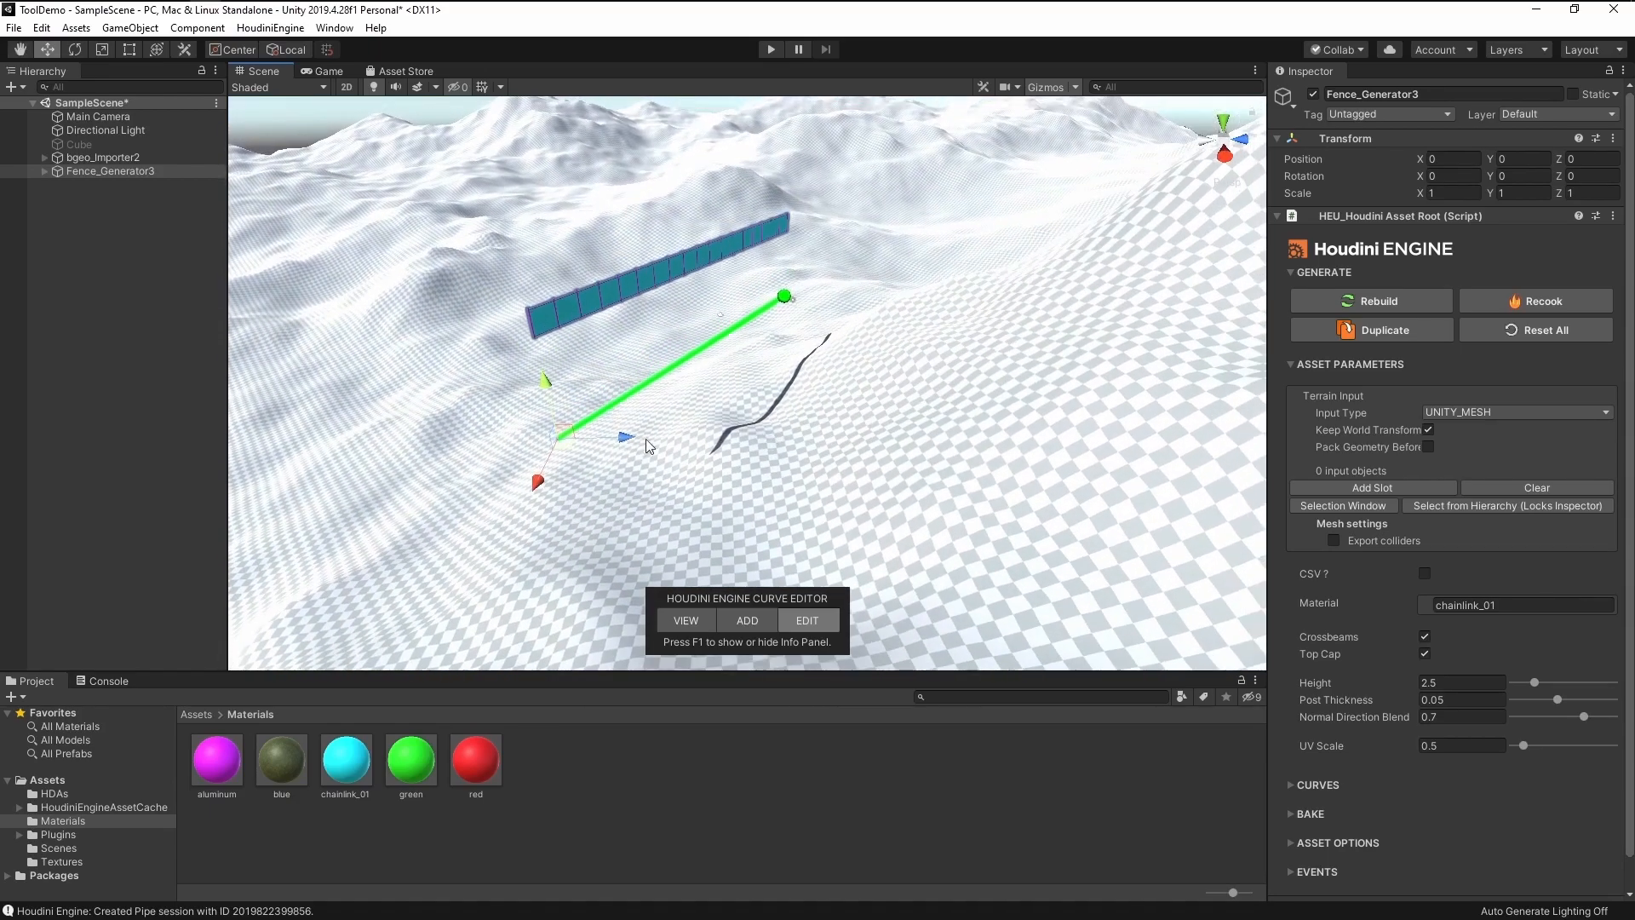
left_click(747, 620)
left_click(947, 294)
left_click_drag(921, 238, 935, 391, "alt")
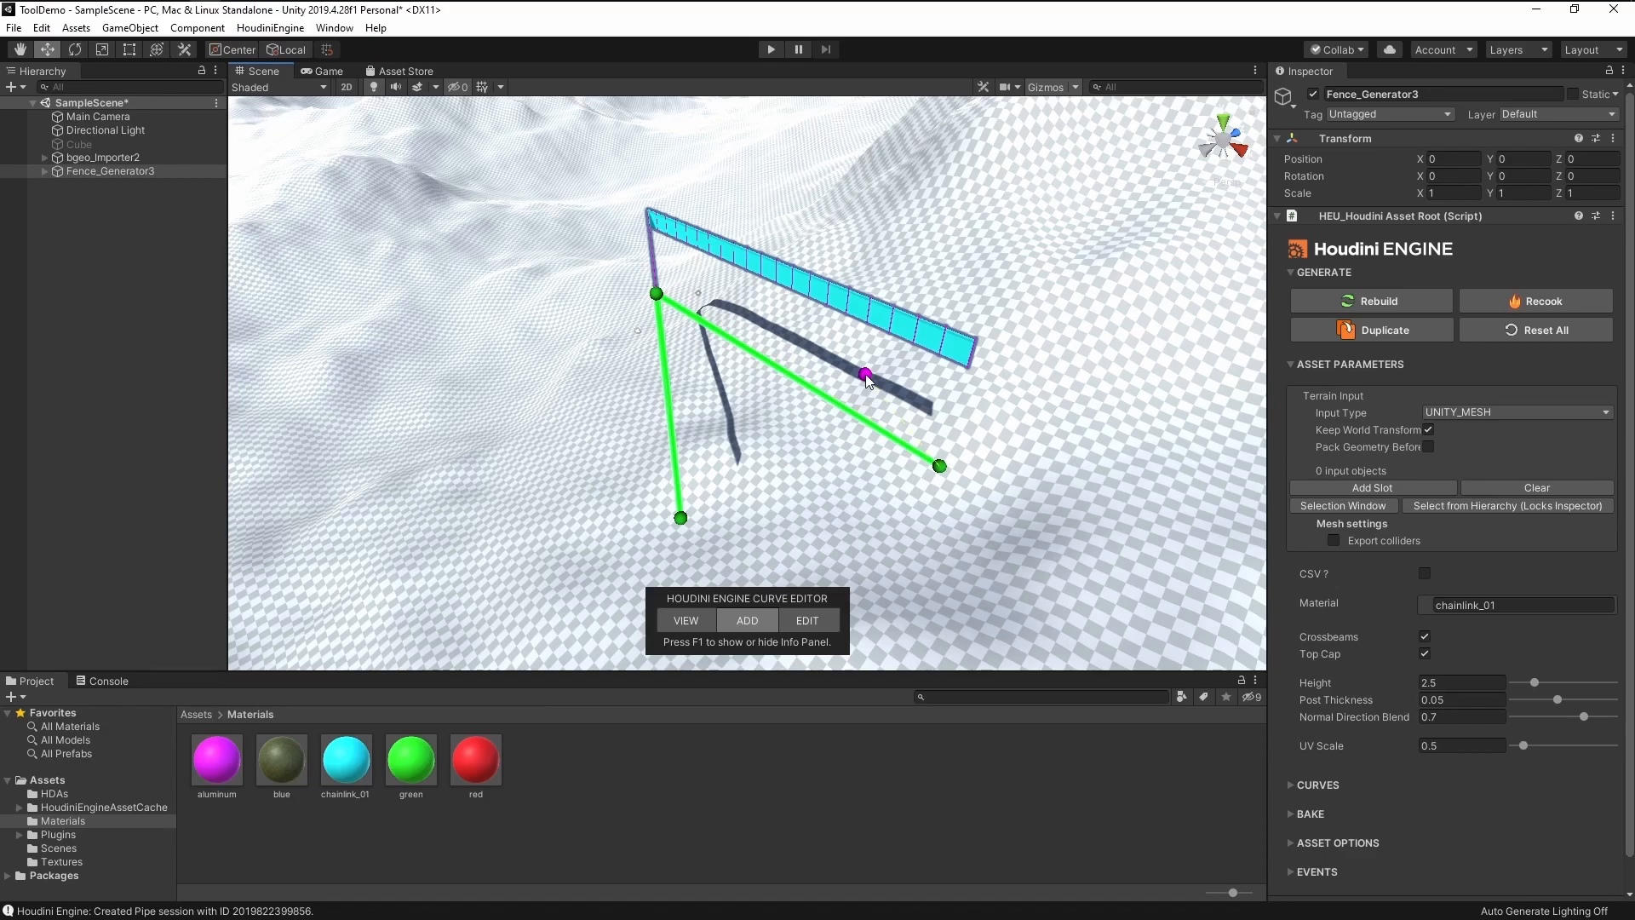
key("ctrl+z")
Add two more points to the fence's curve to form a three-section fence around the slope.
left_click_drag(890, 407, 801, 511, "alt")
middle_click_drag(801, 511, 793, 373)
scroll(793, 375, "down", 4)
left_click(747, 442)
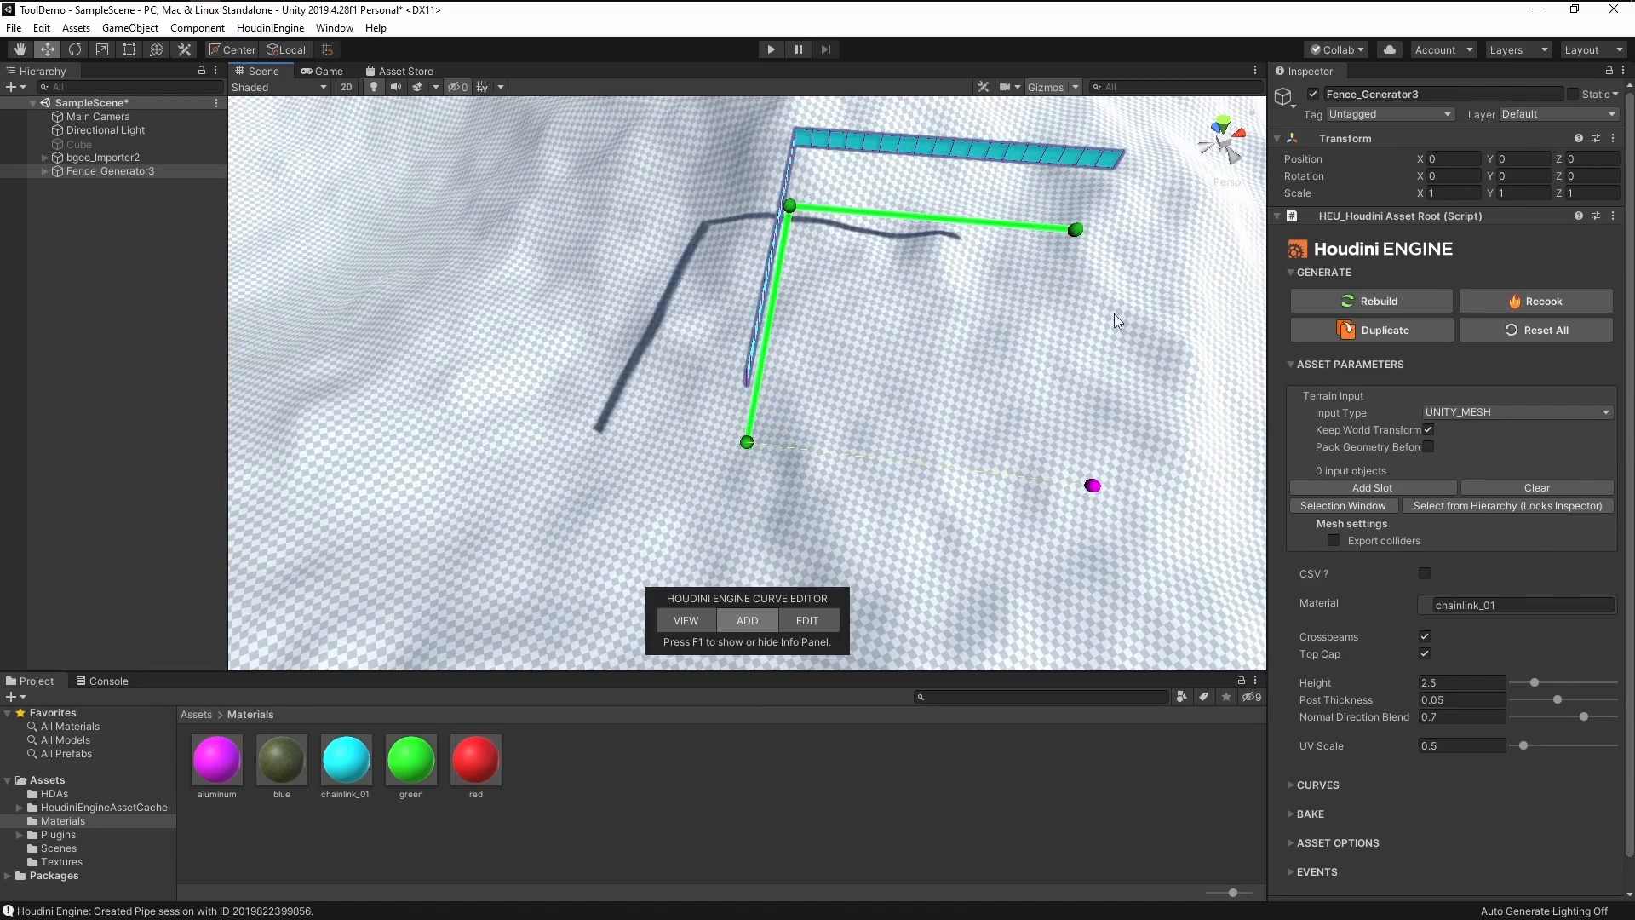
left_click_drag(1121, 345, 767, 331, "alt")
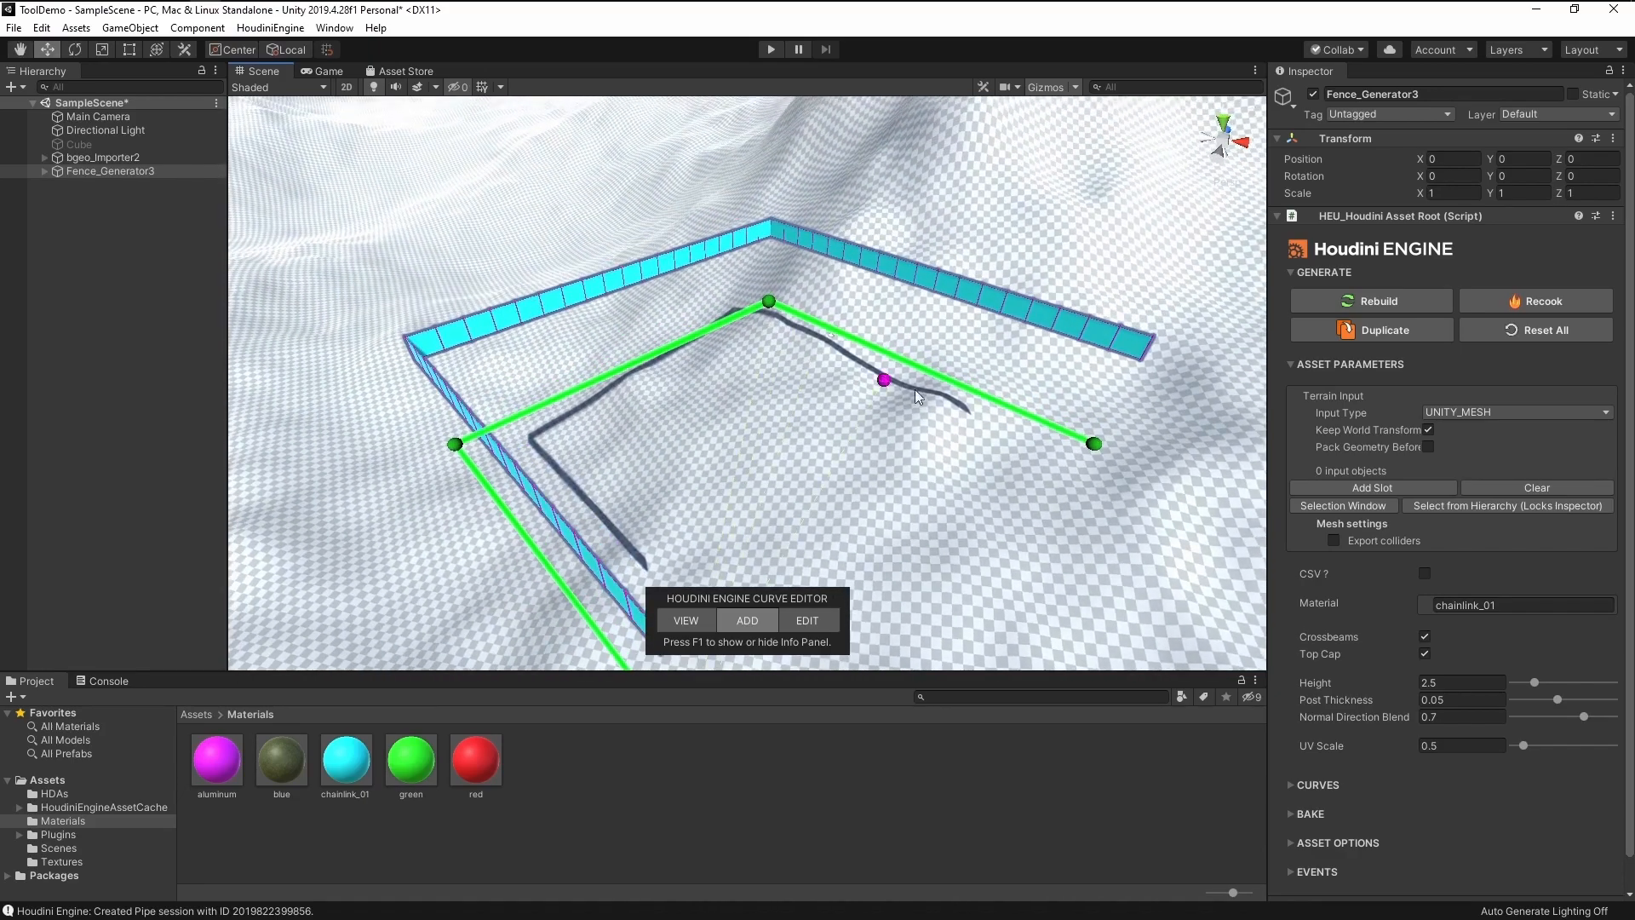
Add a terrain input slot to the Fence Generator and assign the importer's output object bgeo_Importer2_output0_output0_0 to it.
left_click(1428, 429)
left_click(1371, 487)
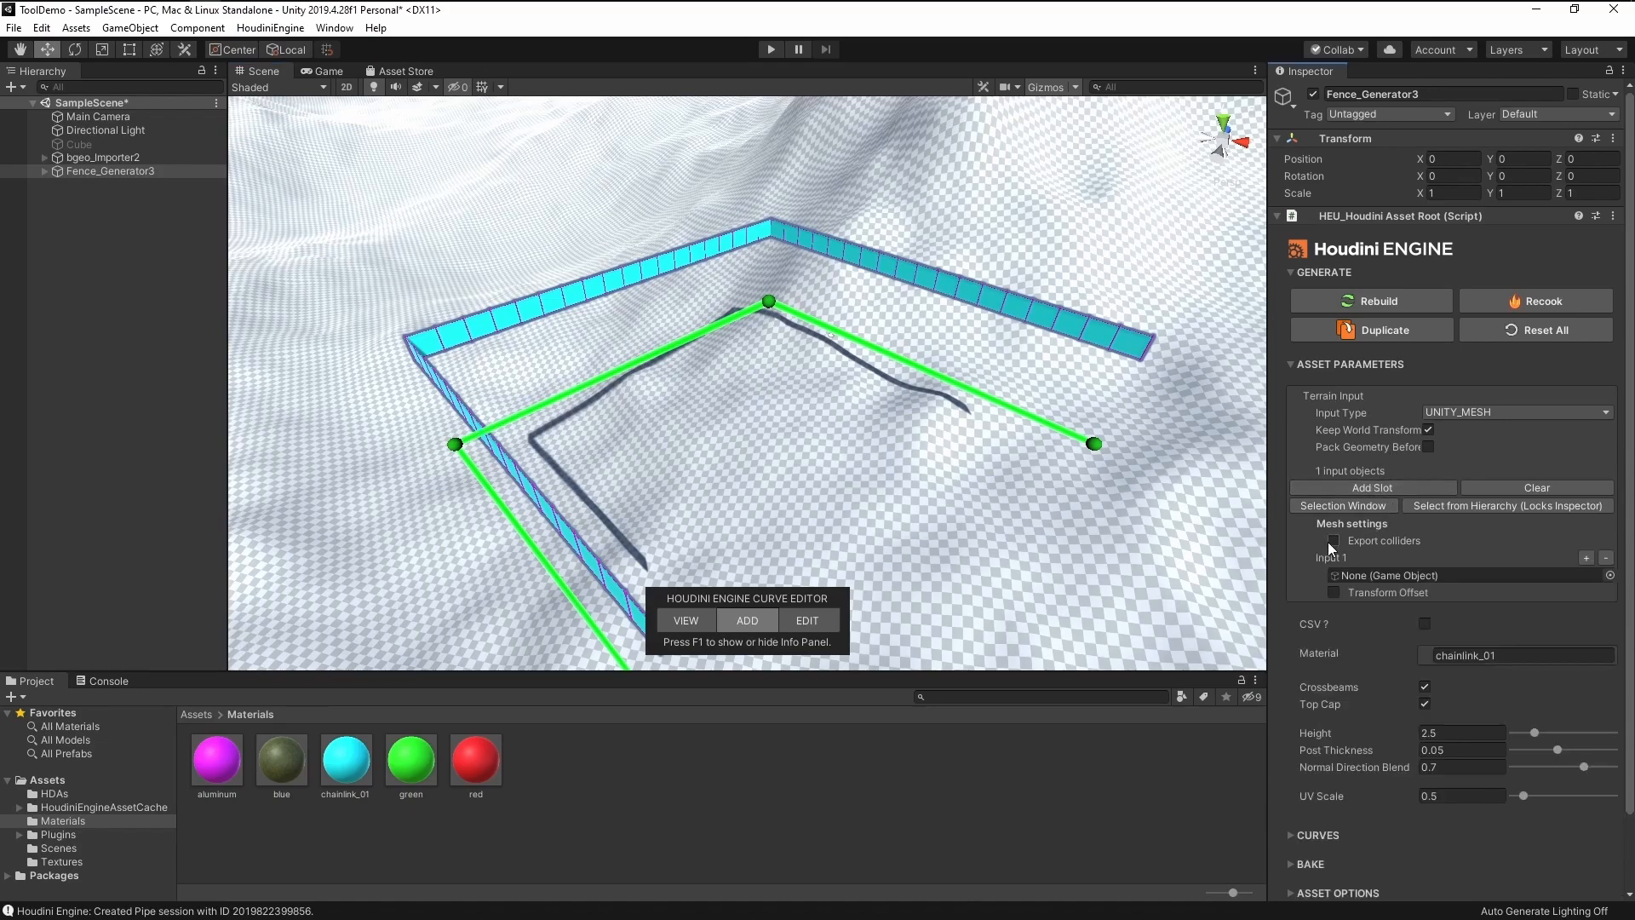
left_click(42, 157)
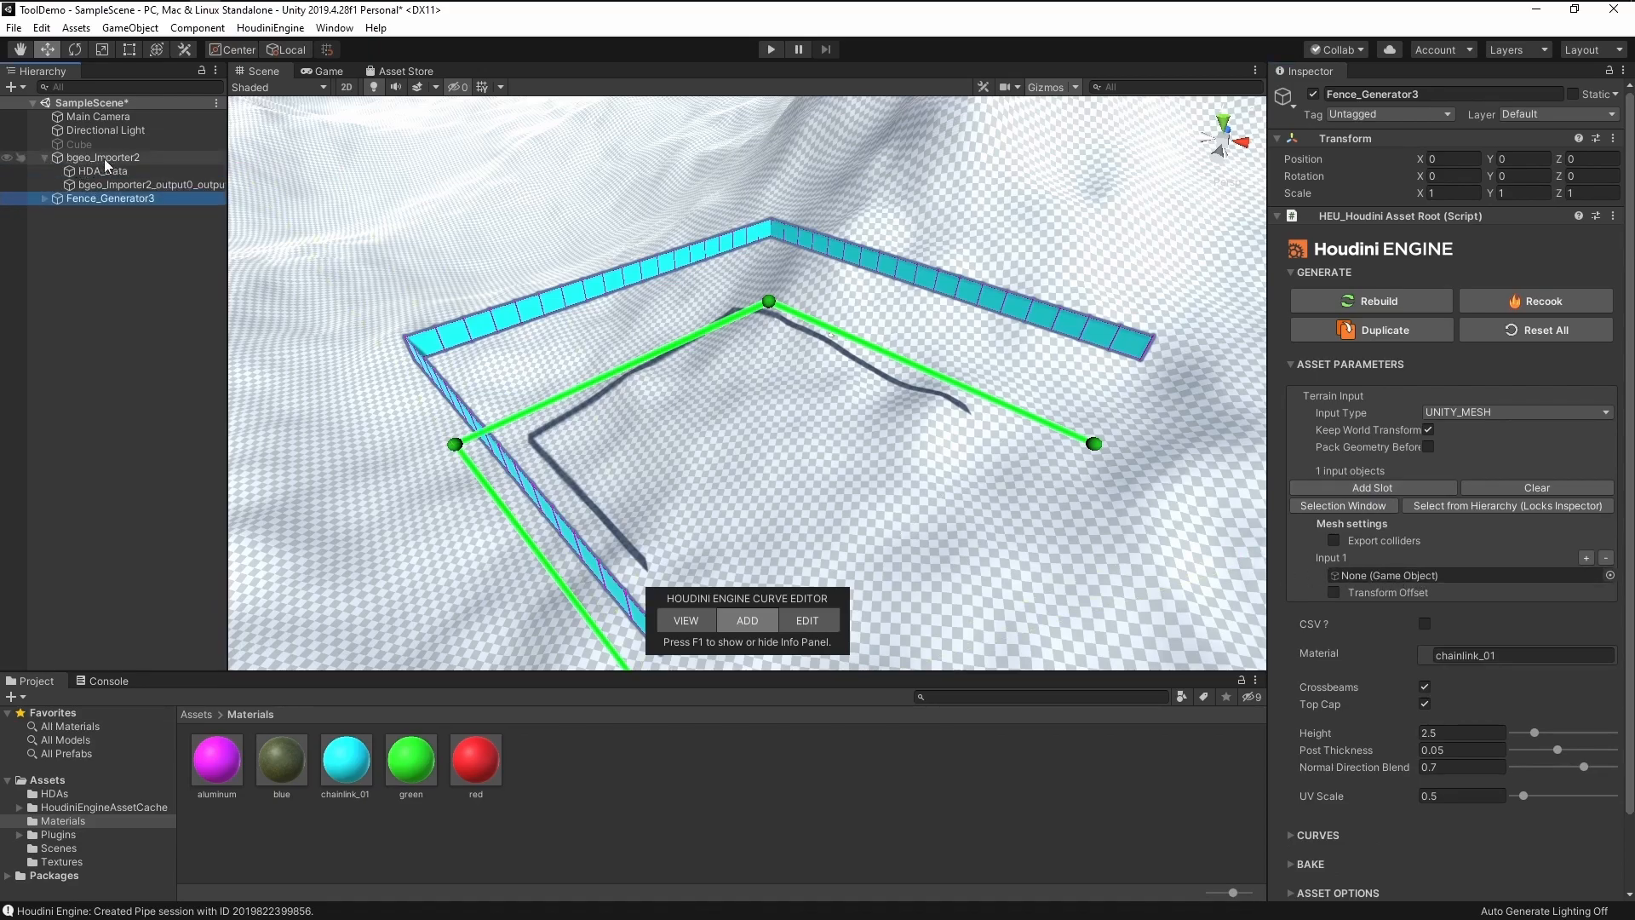
left_click(125, 186)
left_click(125, 197)
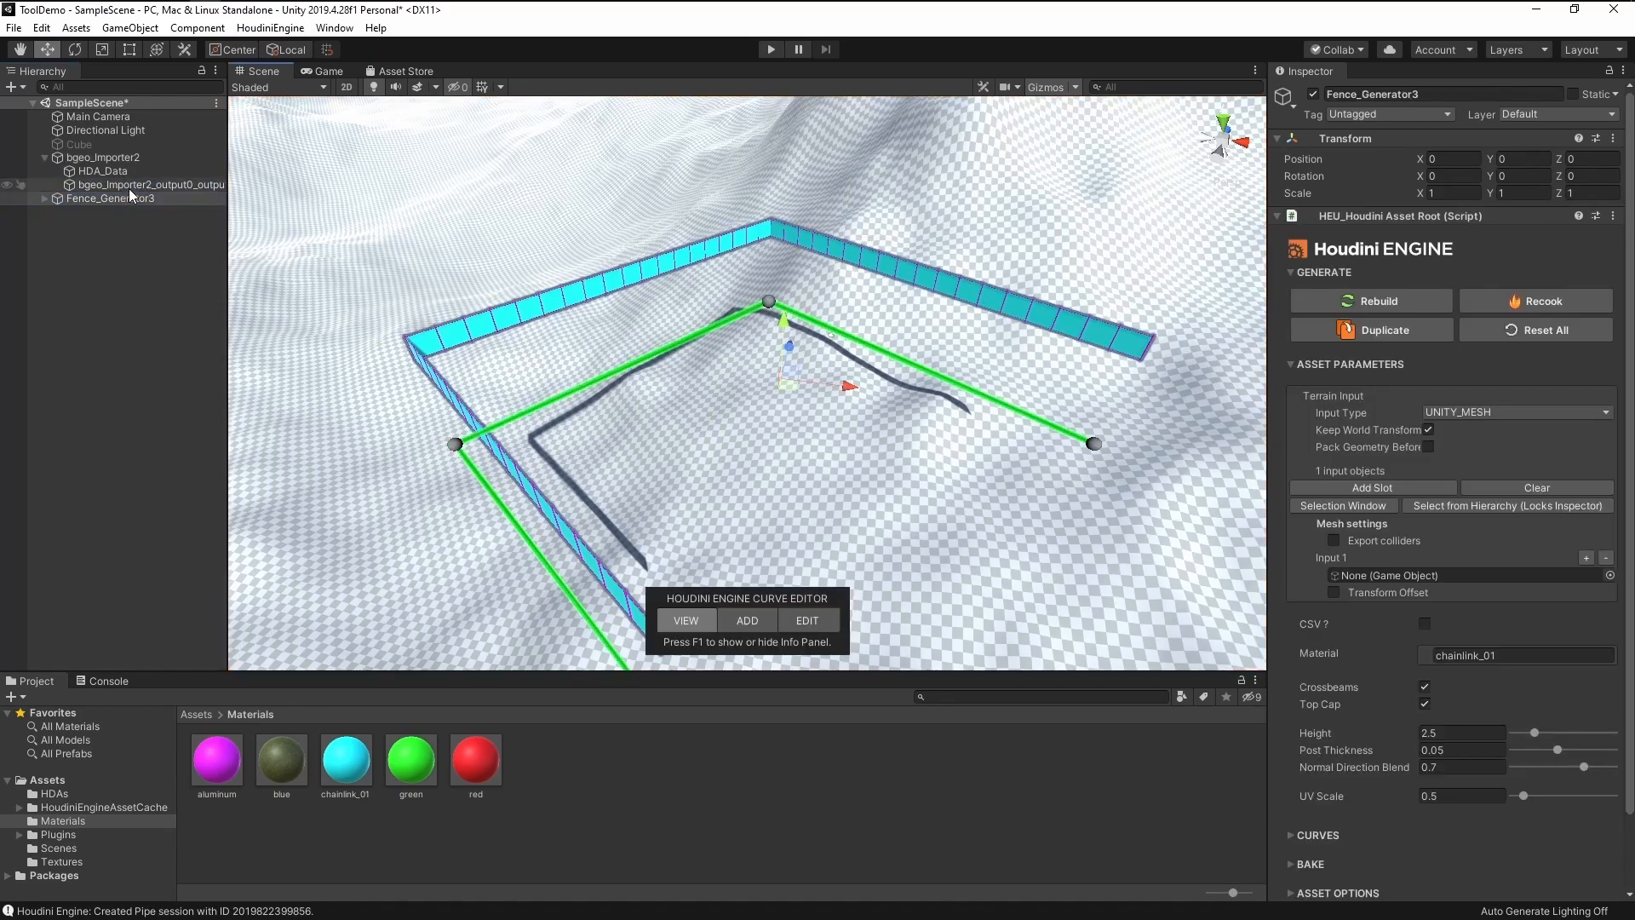
left_click_drag(1104, 517, 1368, 581)
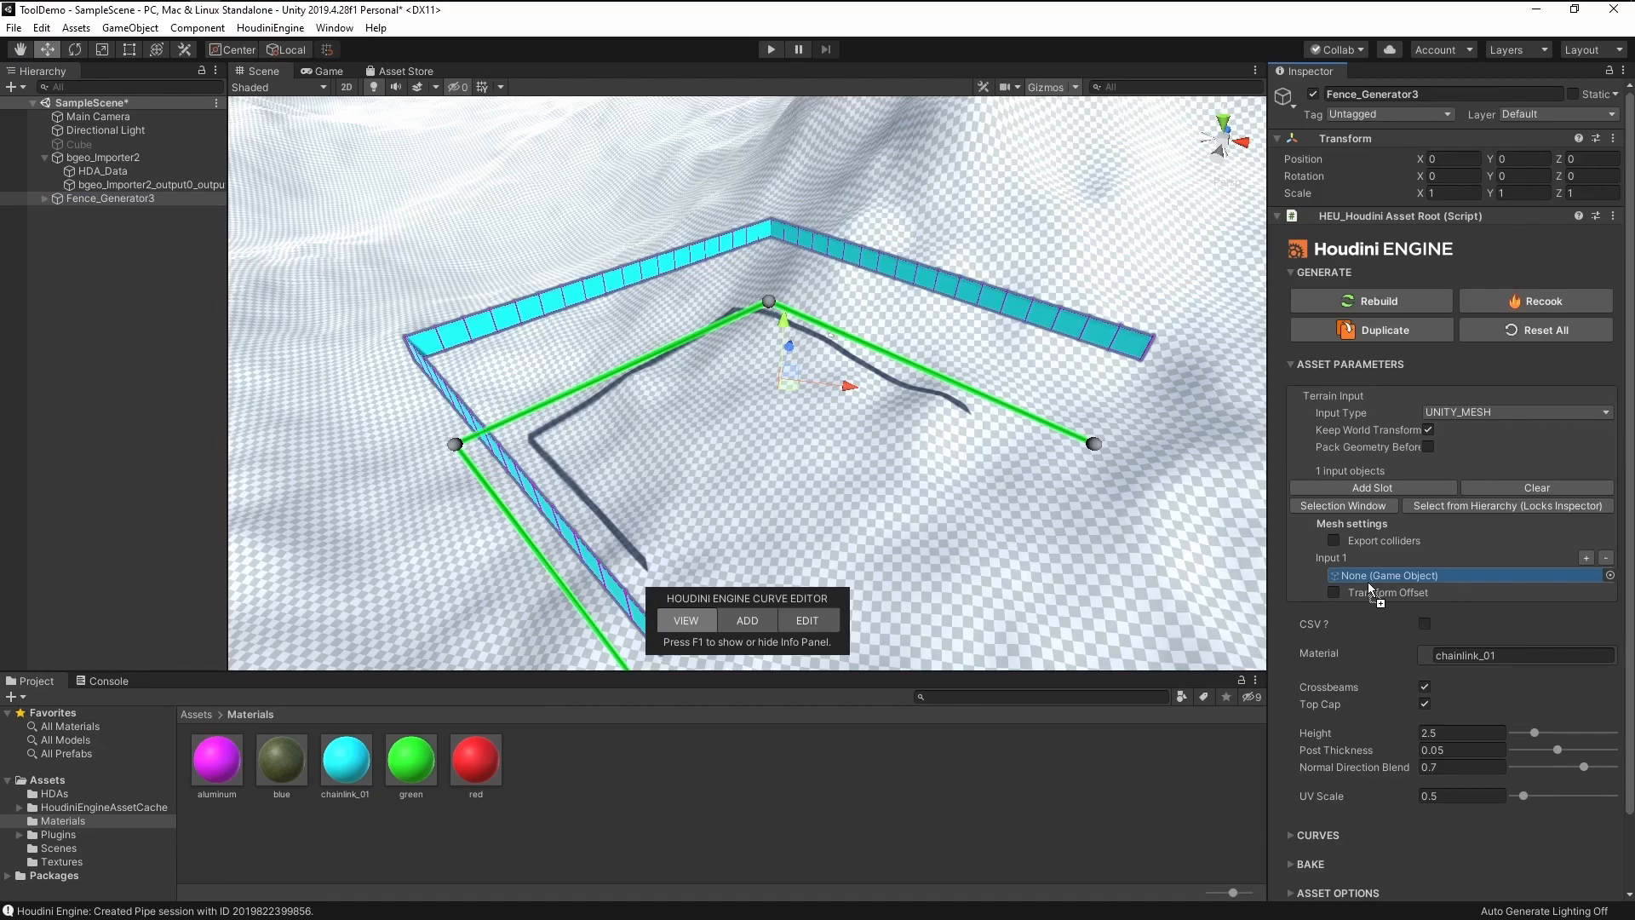
left_click_drag(1368, 581, 1368, 581)
Inspect the fence along the terrain and enable the Fence Generator's CSV option.
left_click_drag(919, 469, 858, 401, "alt")
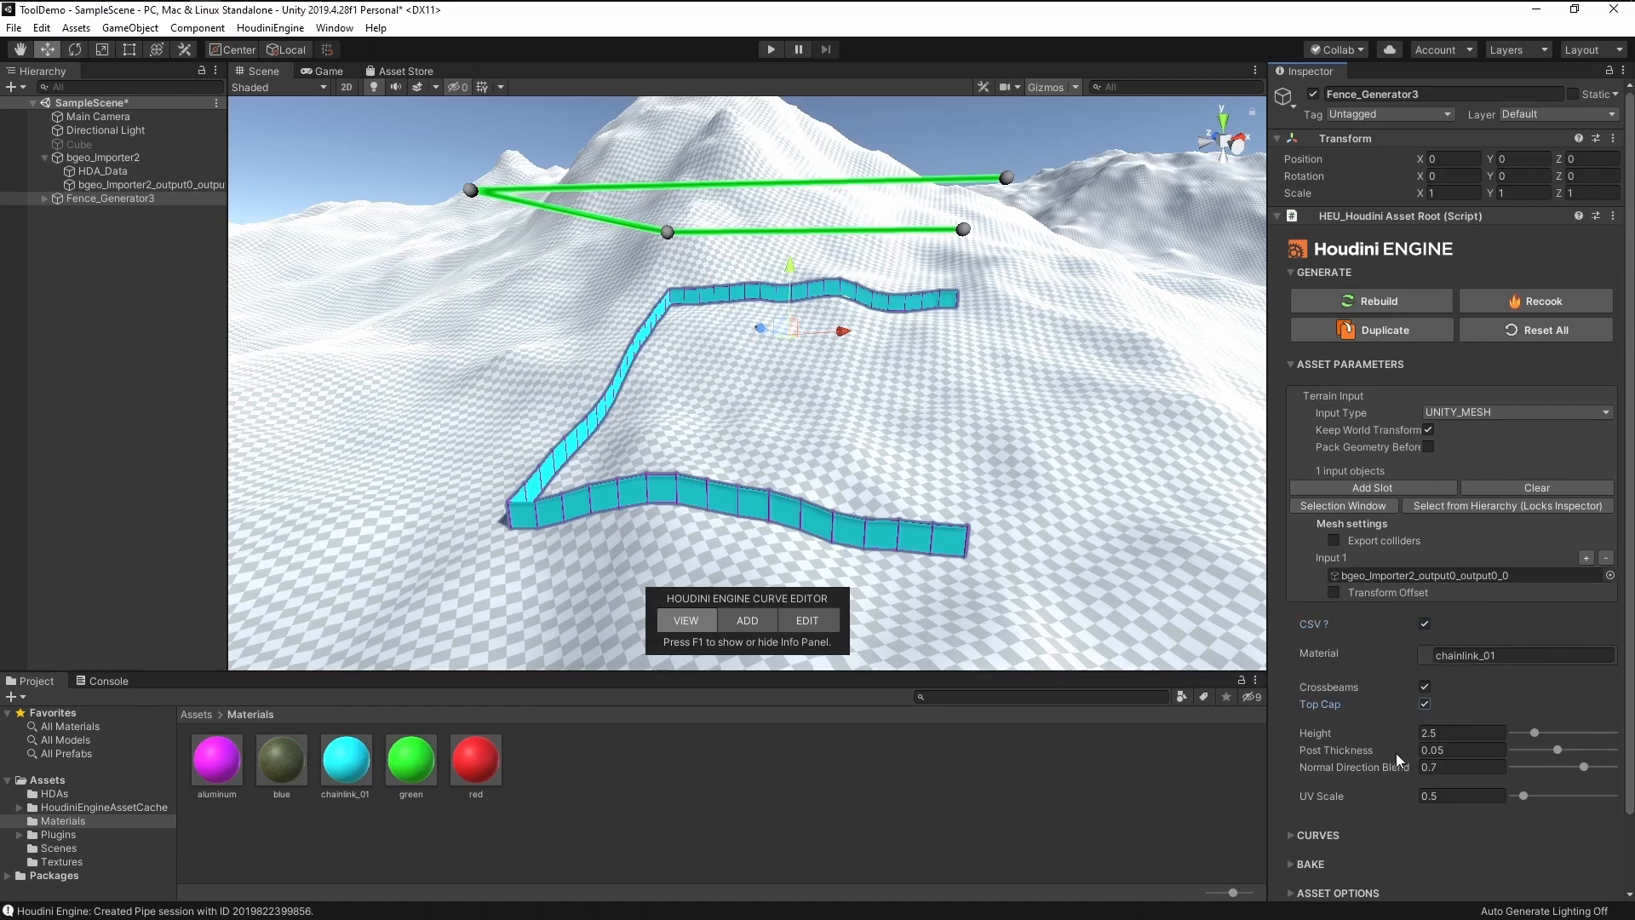
left_click_drag(954, 358, 898, 397, "alt")
left_click(1424, 624)
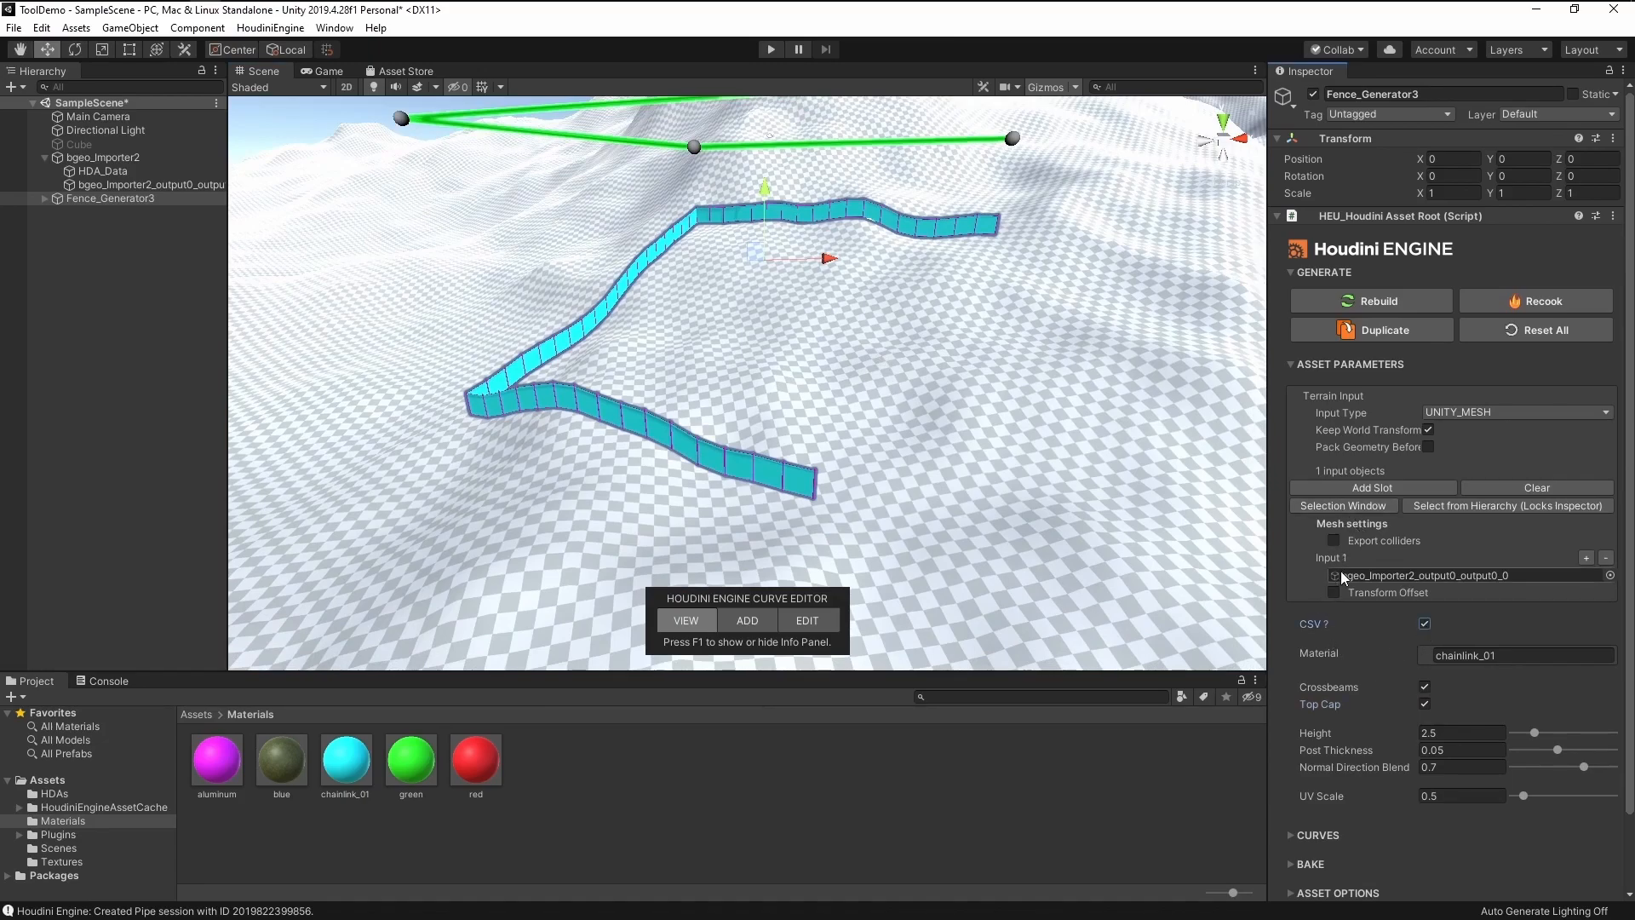
Switch to Houdini, return to the object level and enable the CSV option on Fence_Generator1.
key("alt+Tab")
key("alt+Tab")
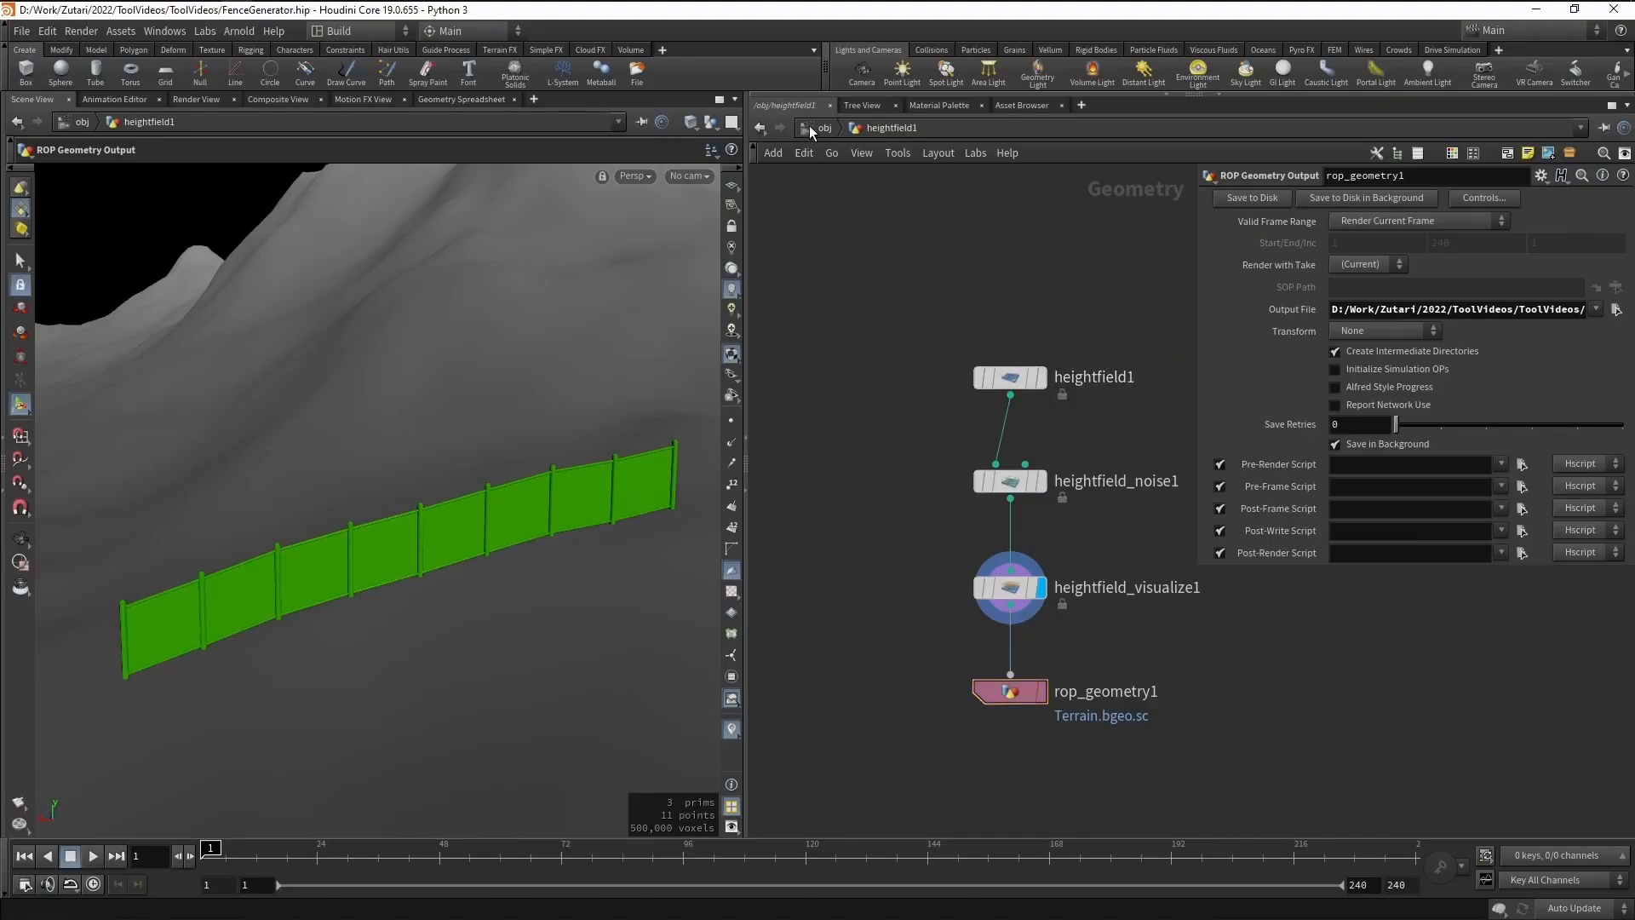
left_click(805, 126)
left_click(1012, 394)
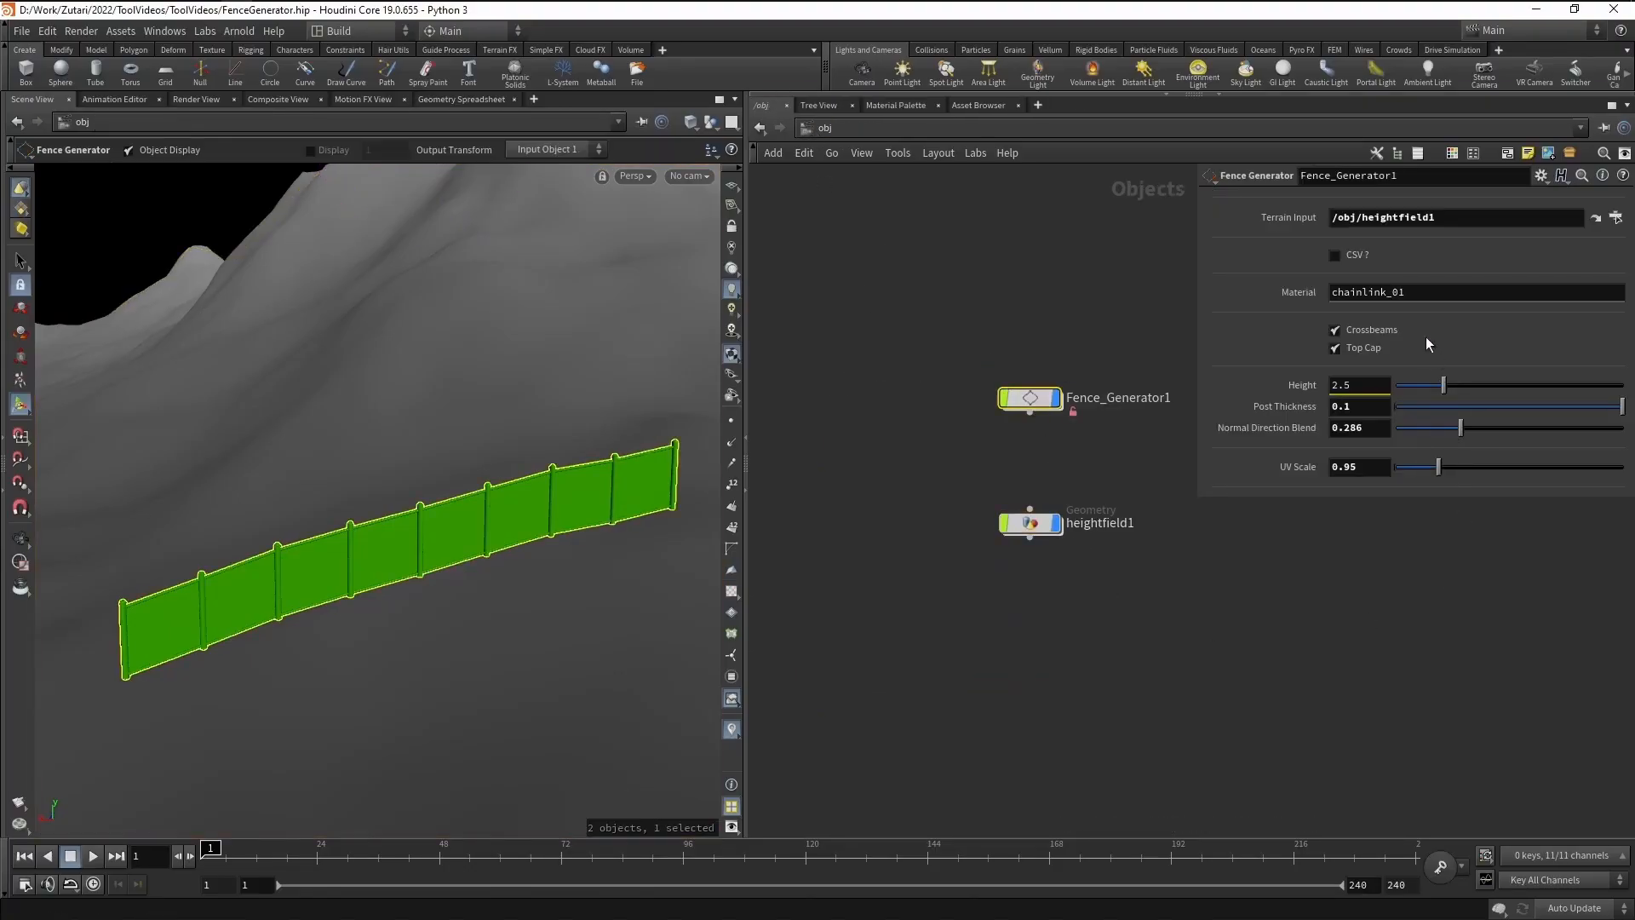
left_click(1335, 256)
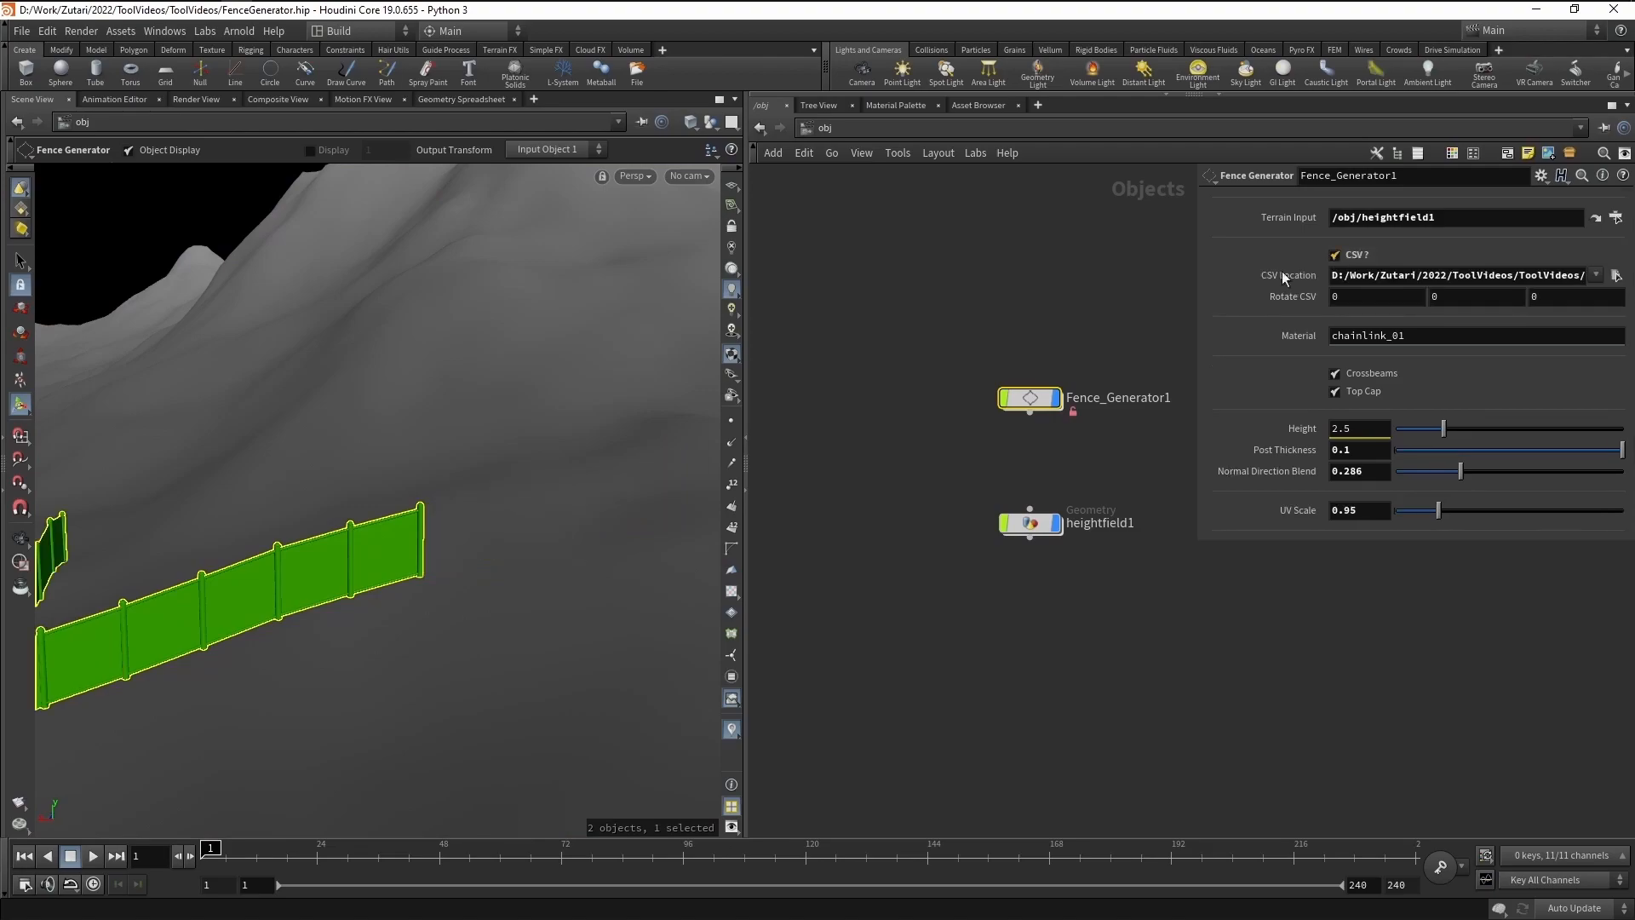
key("Escape")
left_click_drag(391, 475, 478, 502)
key("Return")
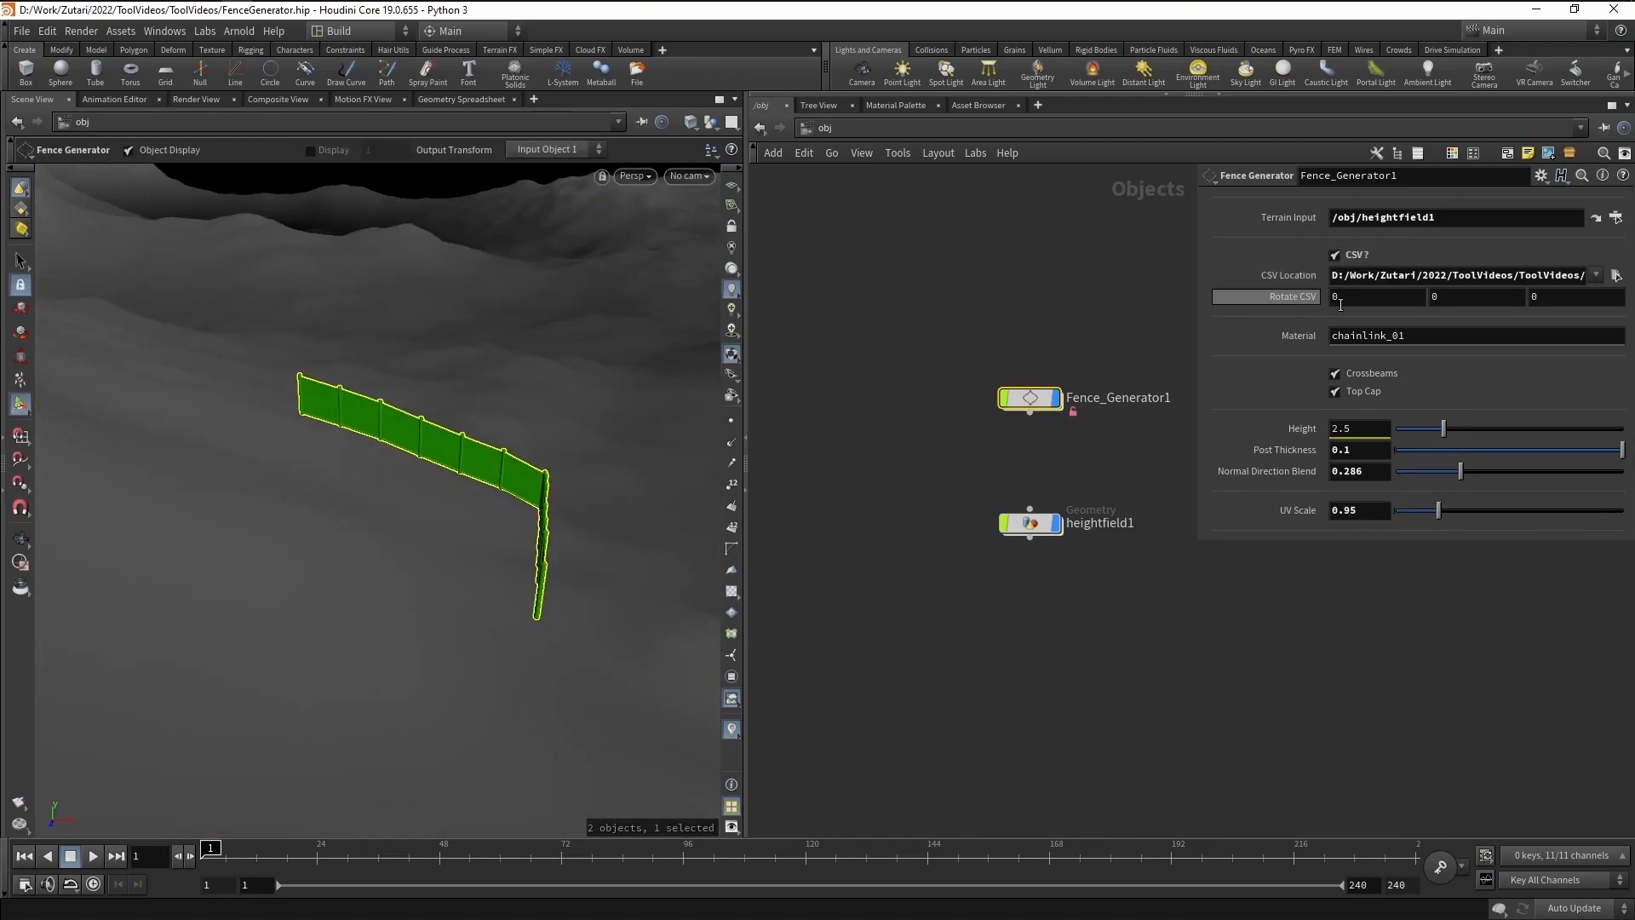
Load CSV_02.csv as the Fence Generator's CSV location and check the end of its file path.
left_click(1616, 275)
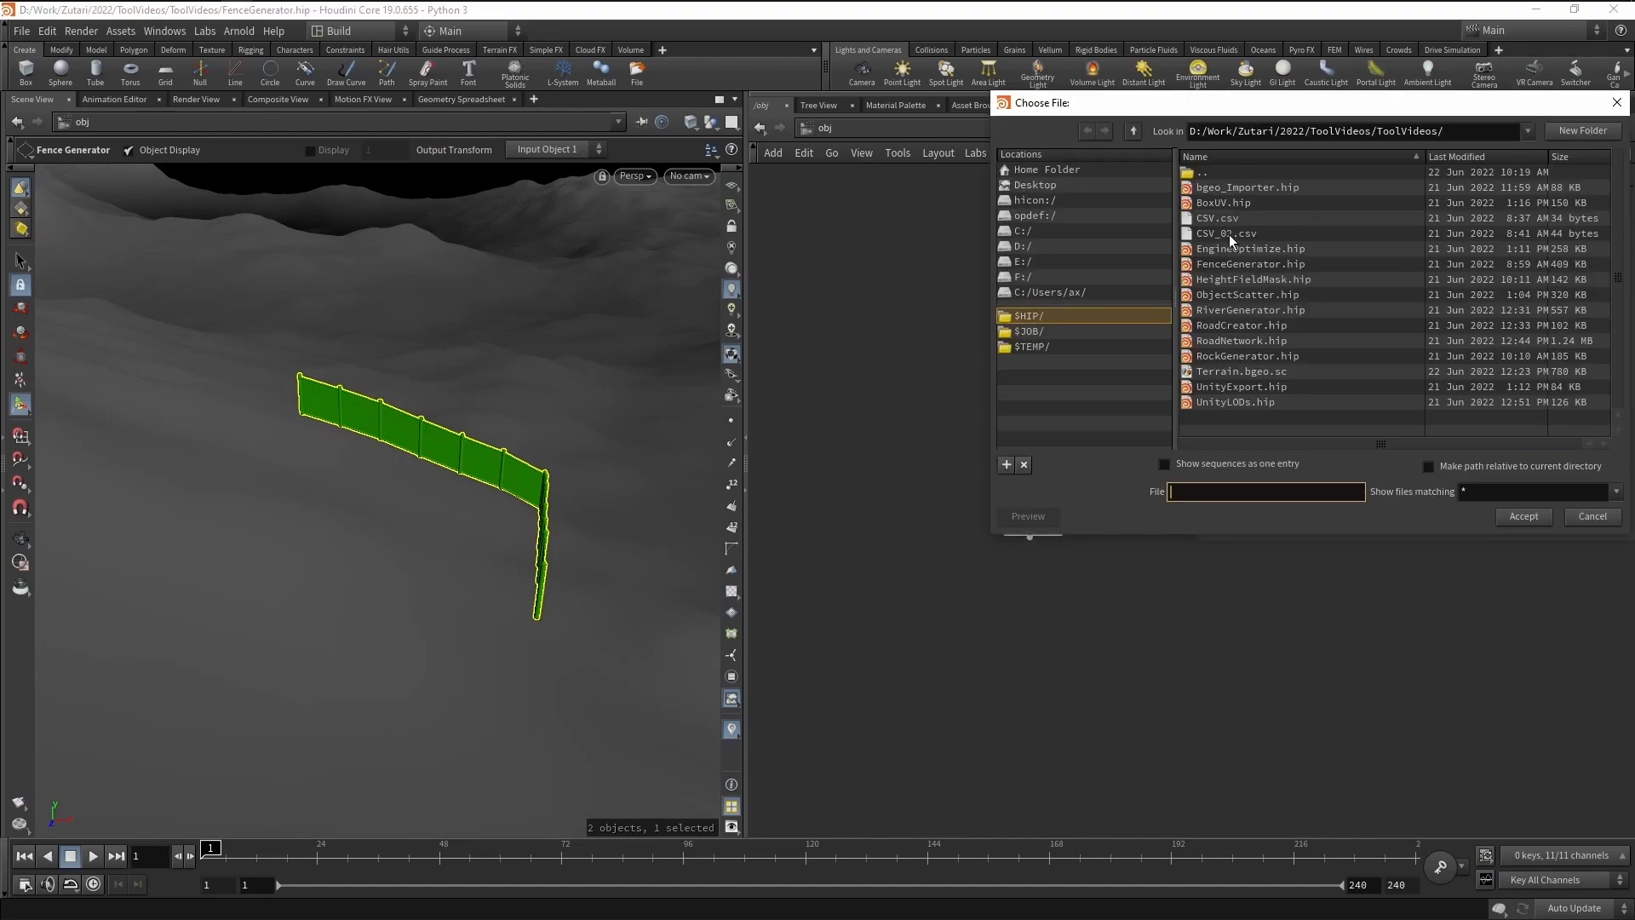
left_click(1229, 233)
left_click(1524, 516)
key("Escape")
left_click_drag(593, 426, 548, 319)
scroll(856, 385, "up", 1)
middle_click_drag(1084, 458, 974, 440)
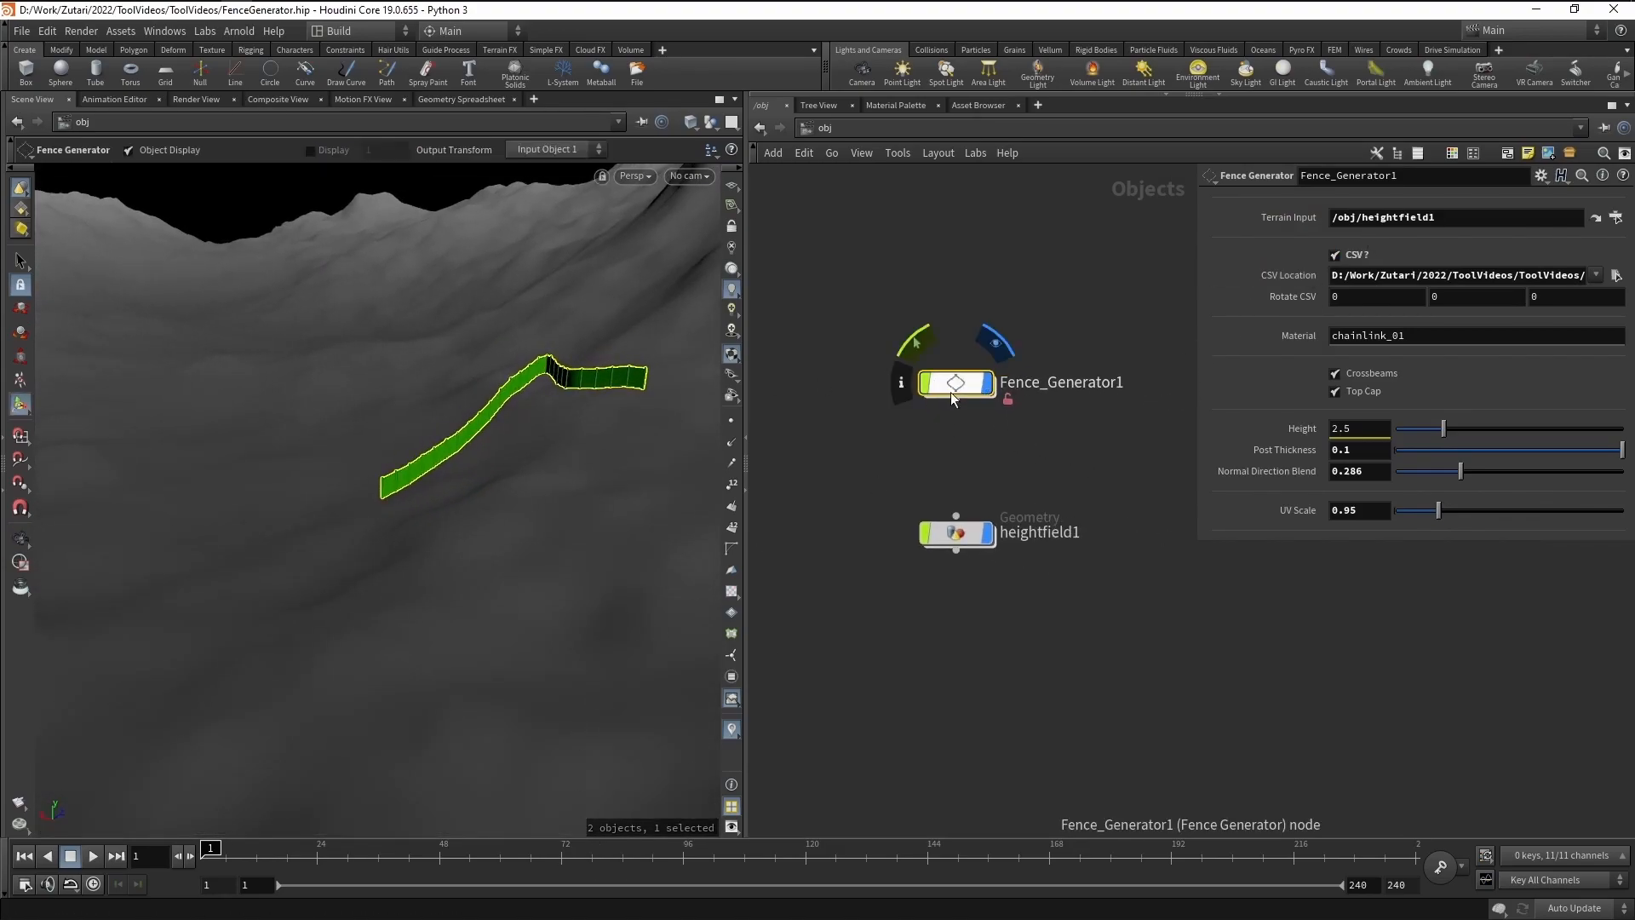
left_click(1564, 275)
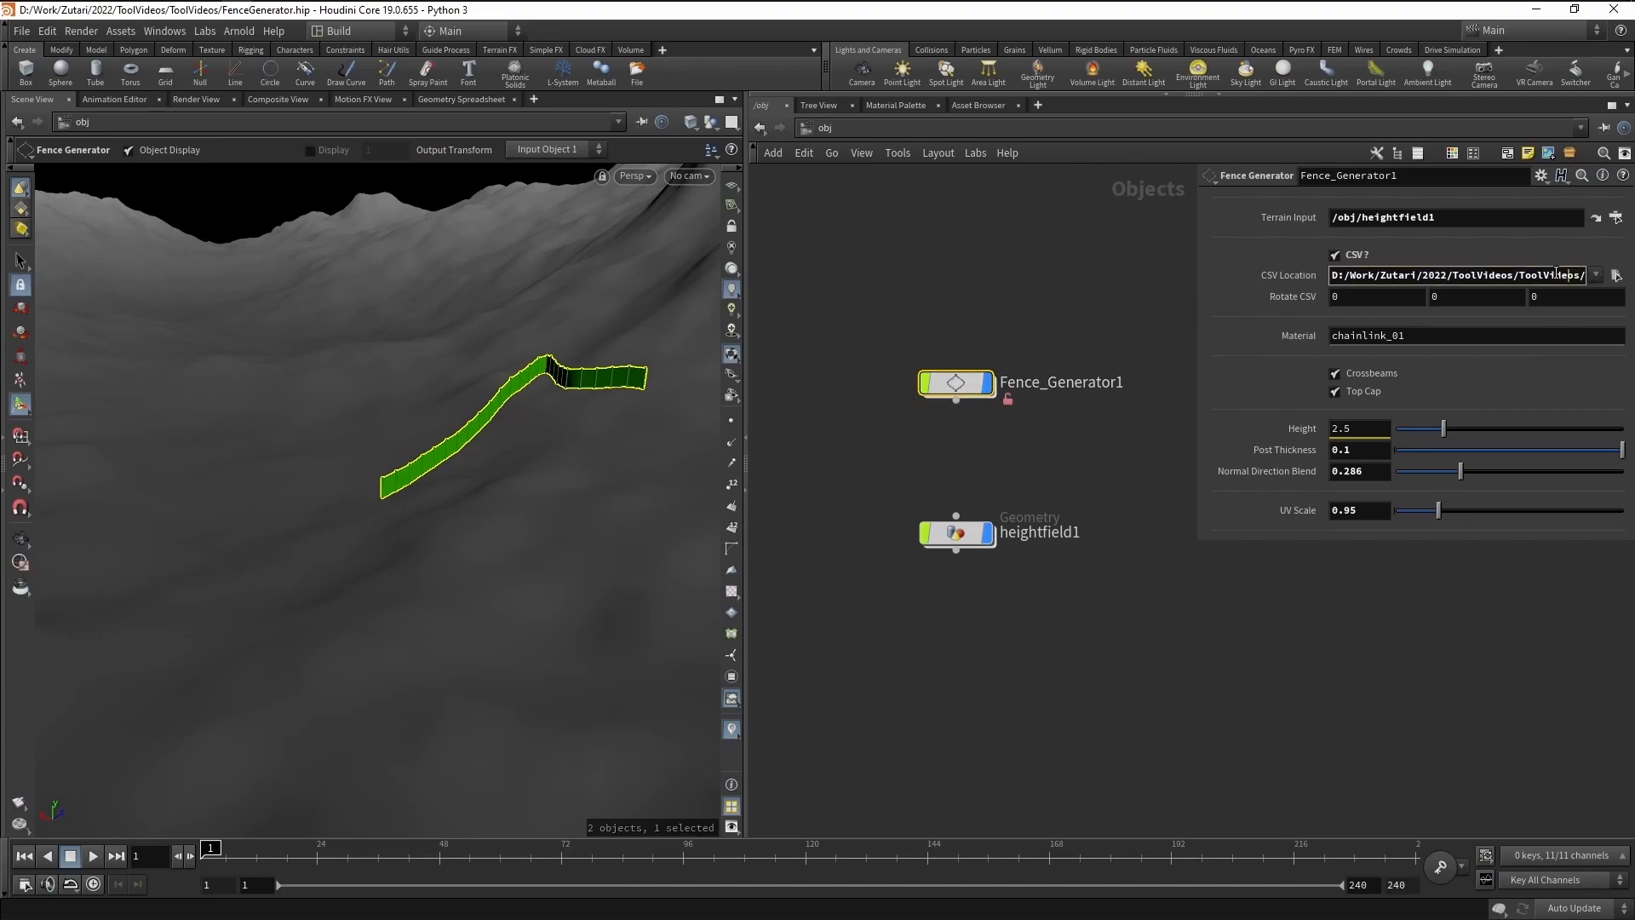
left_click_drag(1529, 271, 1588, 278)
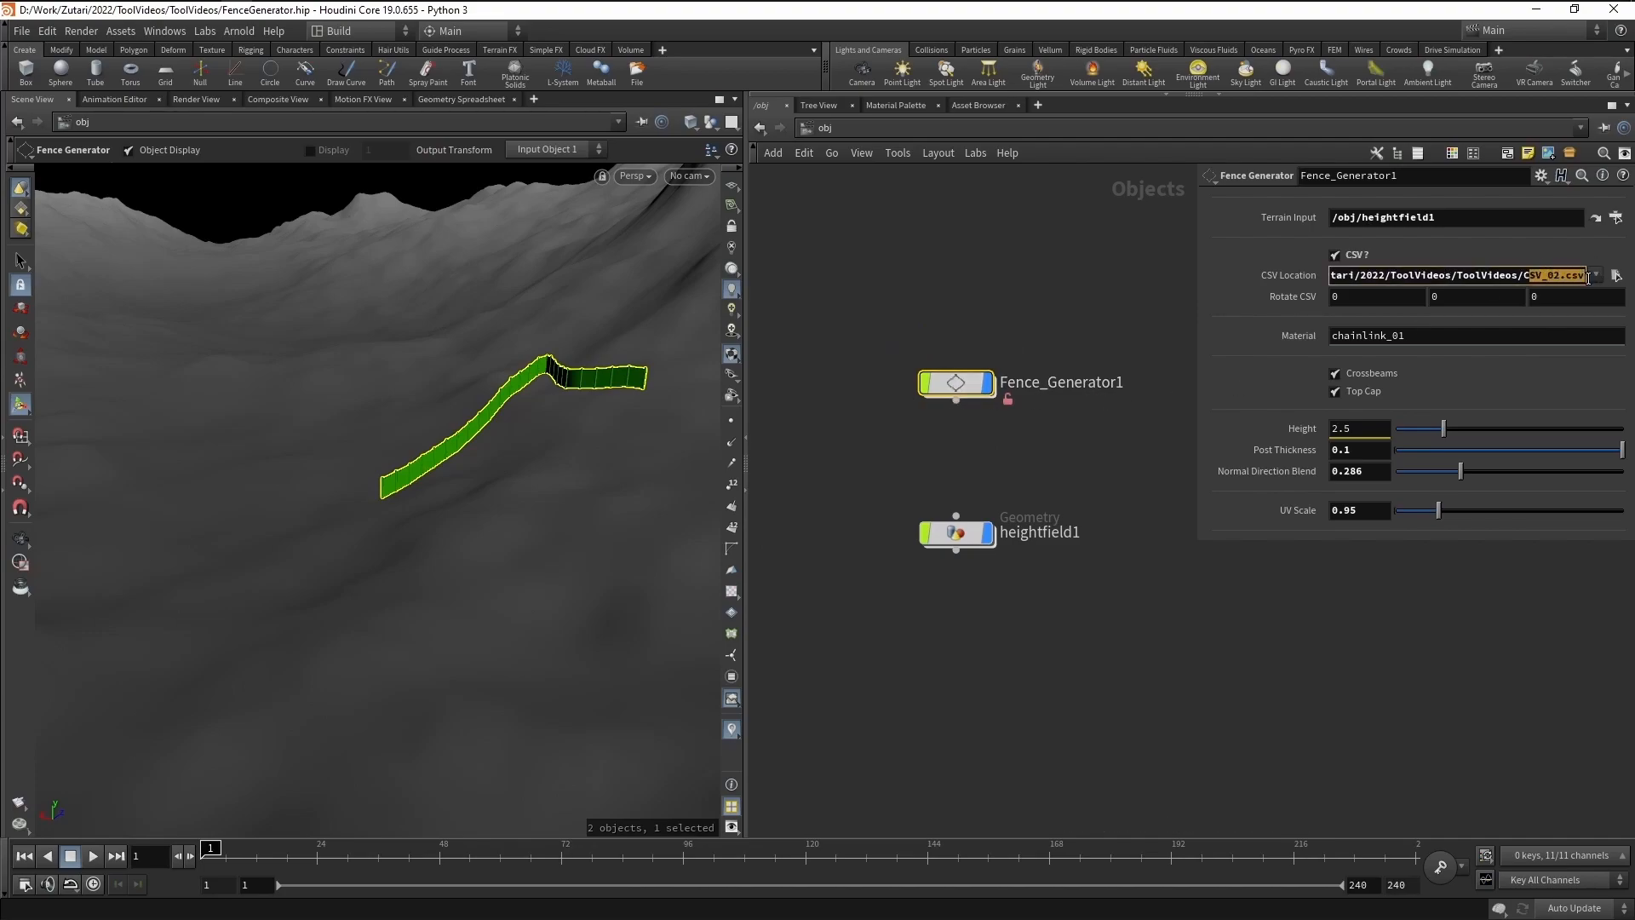
left_click(1125, 492)
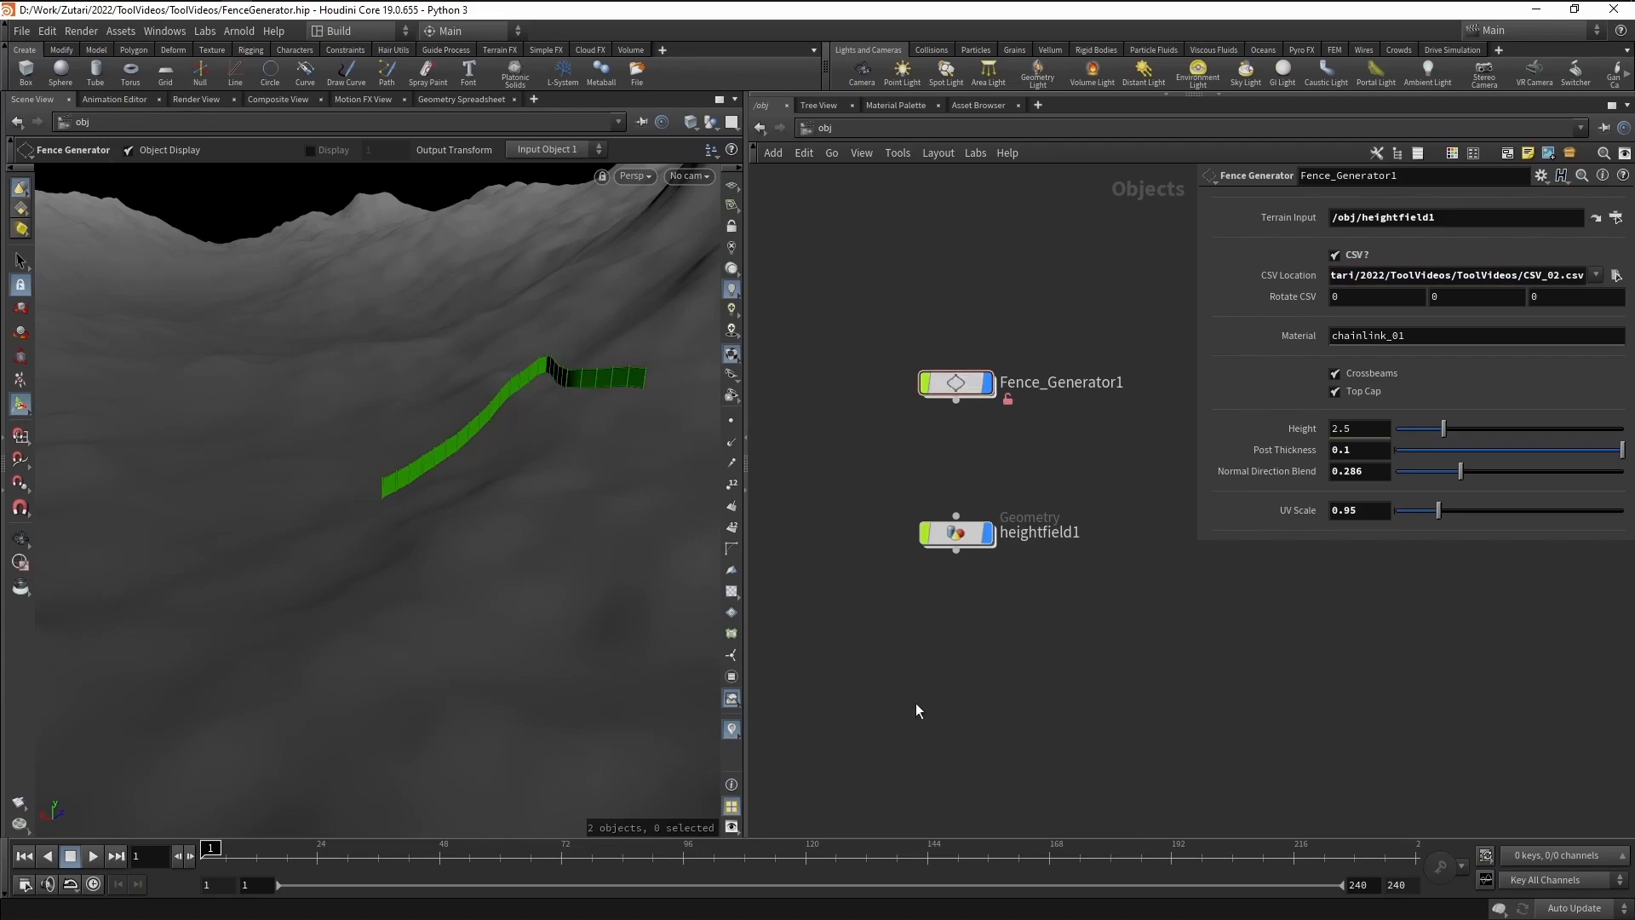
Open CSV.csv from the ToolVideos folder in Notepad to examine its point coordinates, and close it.
mouse_move(78, 12)
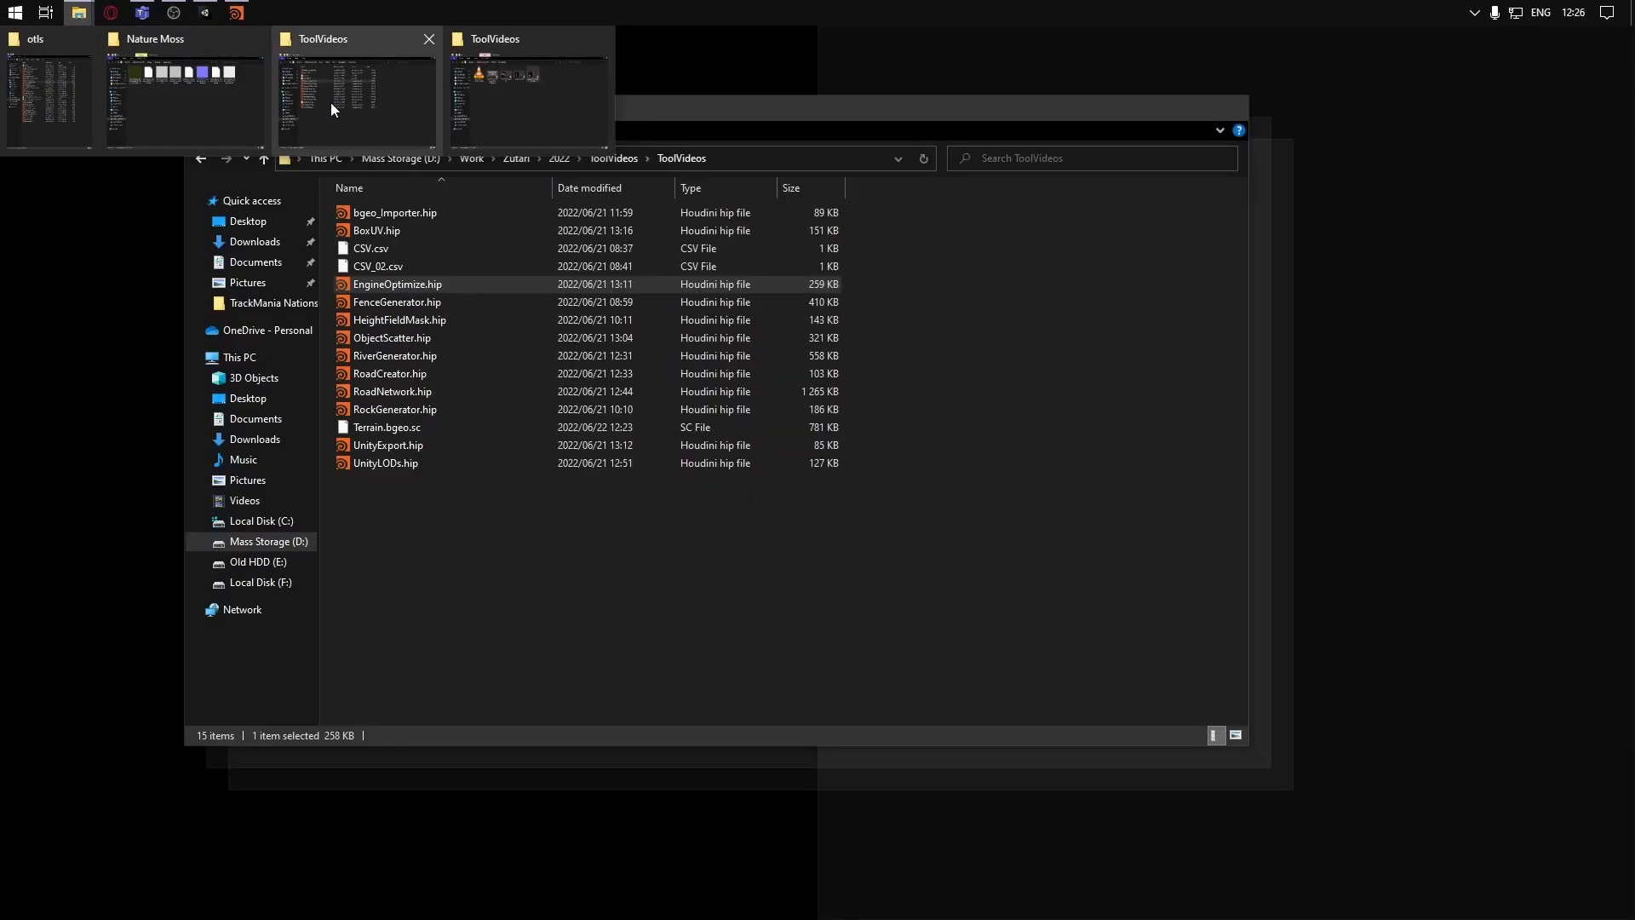
left_click(330, 103)
left_click(382, 253)
right_click(382, 255)
left_click(473, 301)
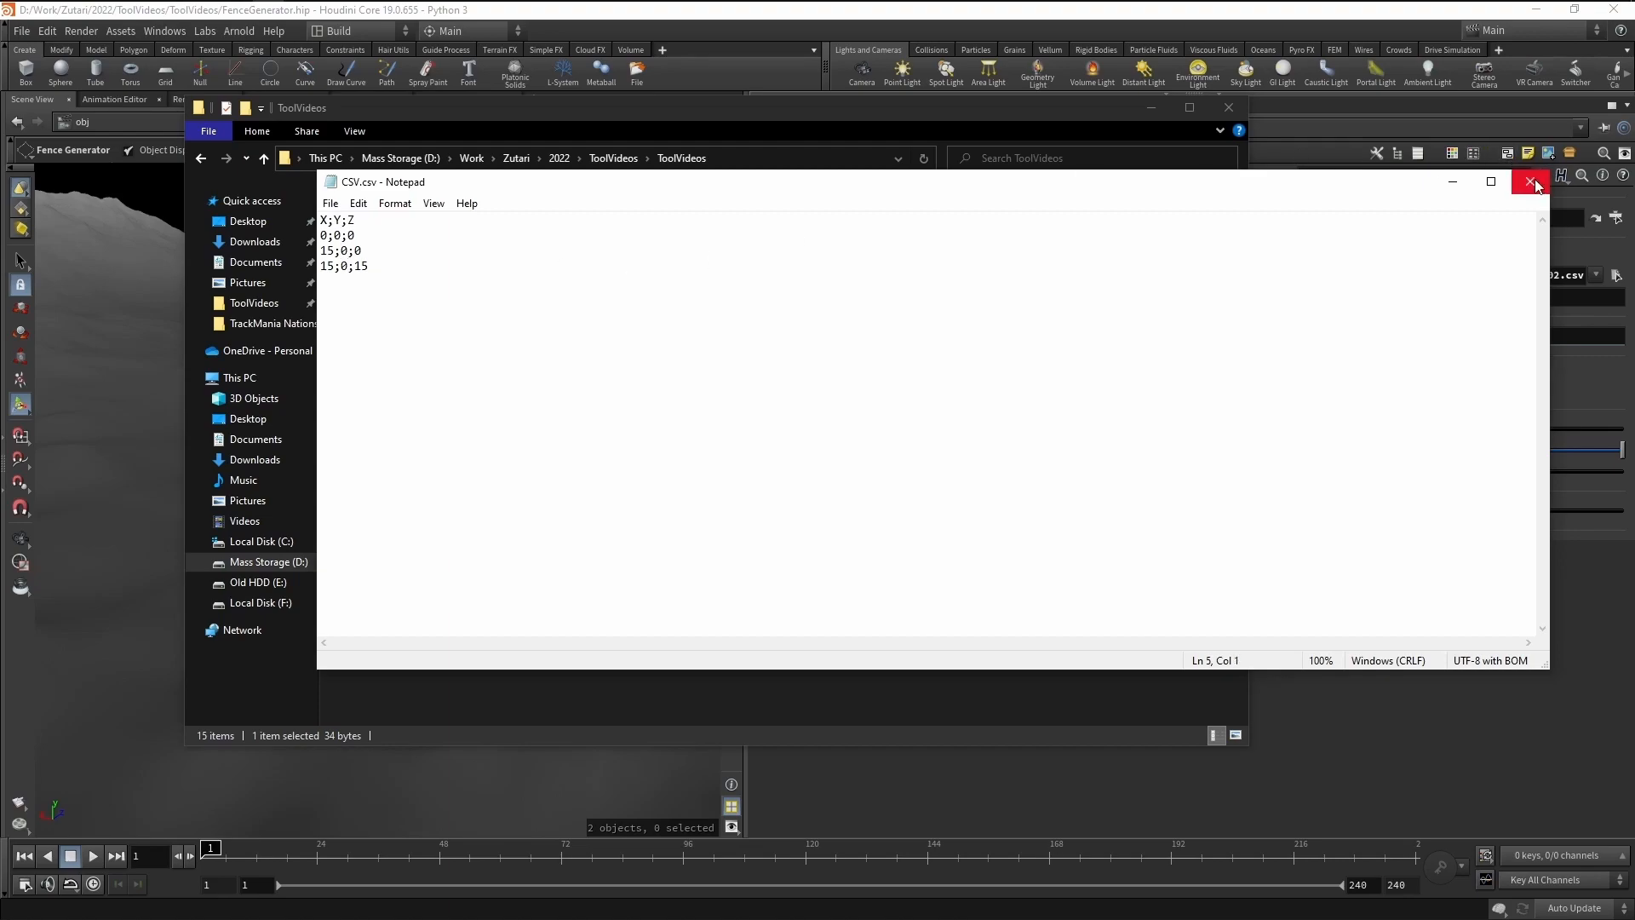
left_click(1531, 183)
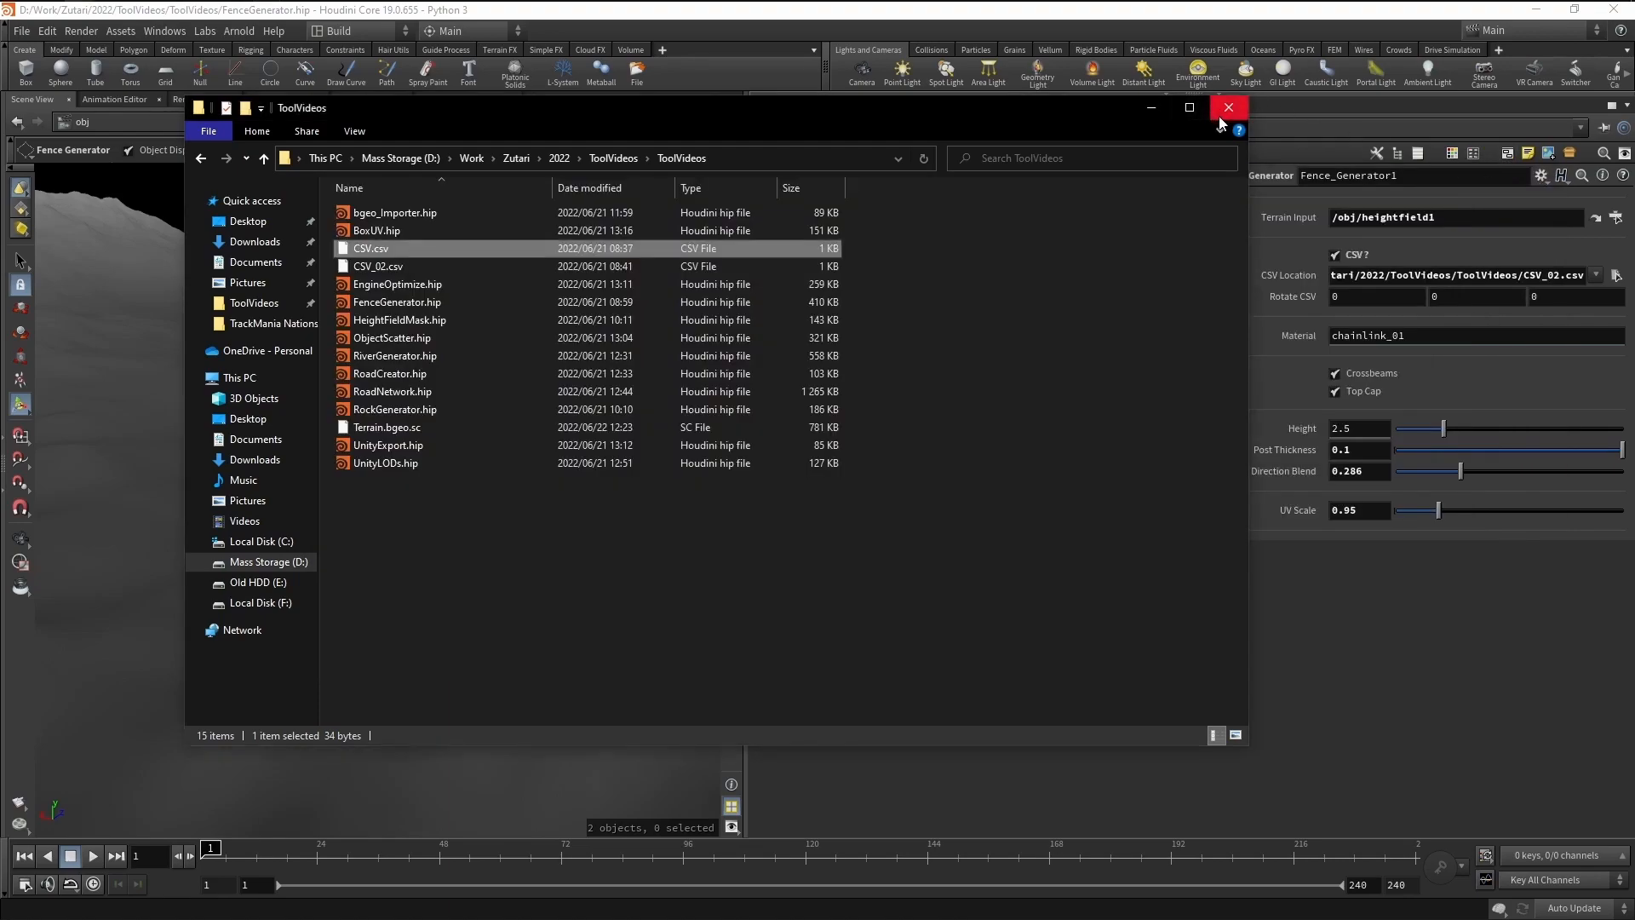
left_click(1155, 111)
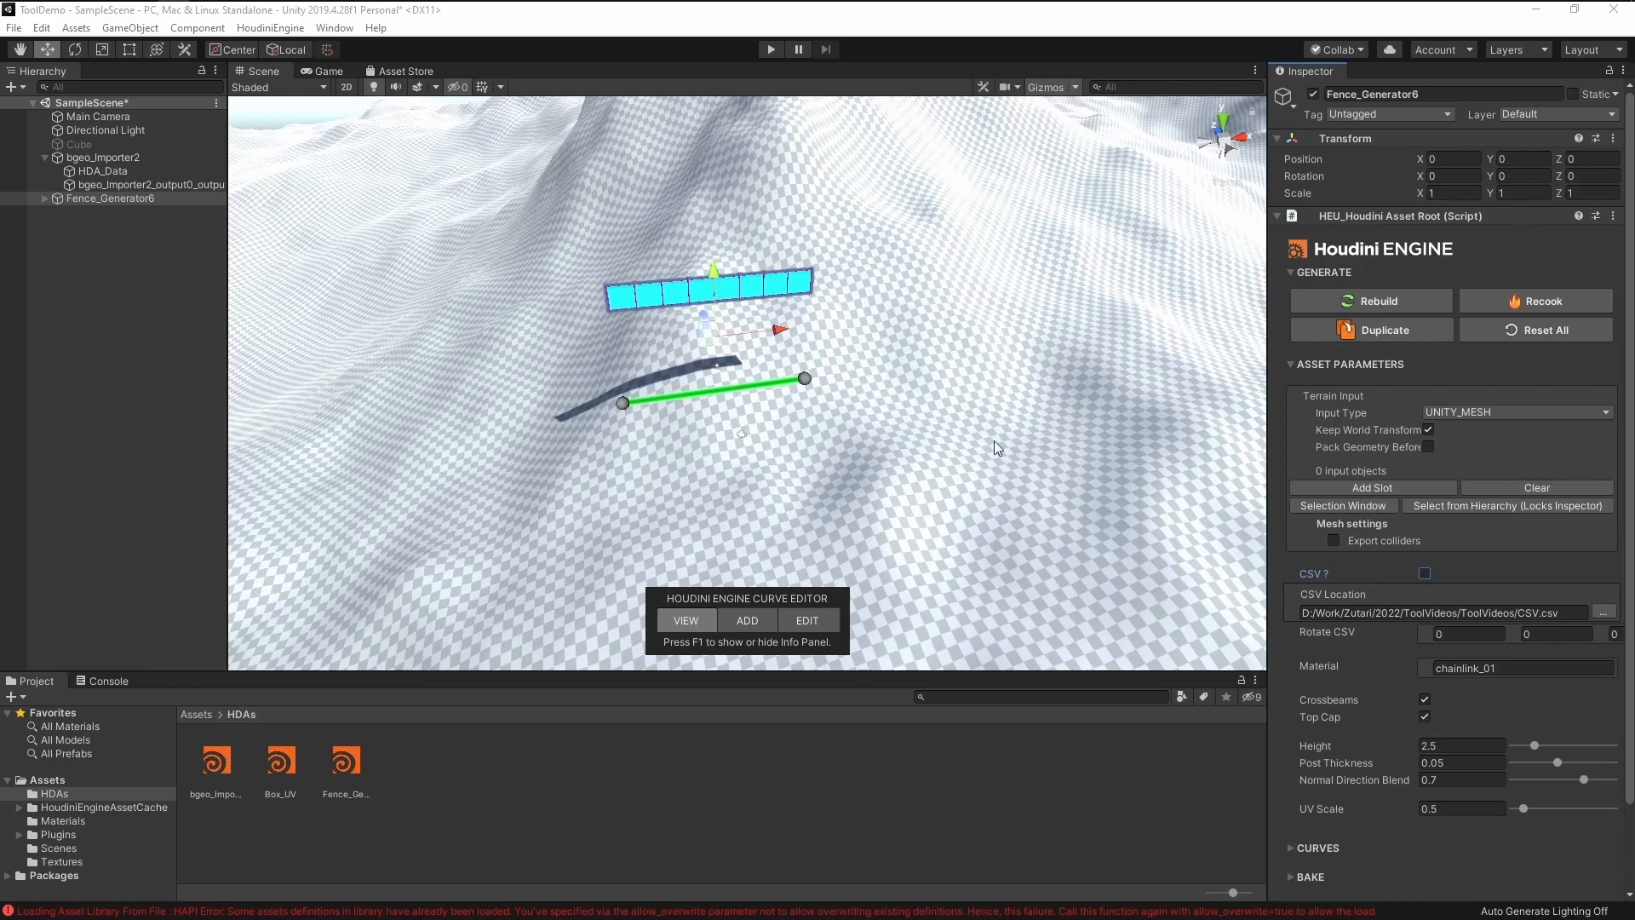
In Unity, enable the CSV option on Fence_Generator6 so the fence is built from CSV.csv.
left_click_drag(889, 444, 884, 380, "alt")
scroll(758, 388, "up", 2, "alt")
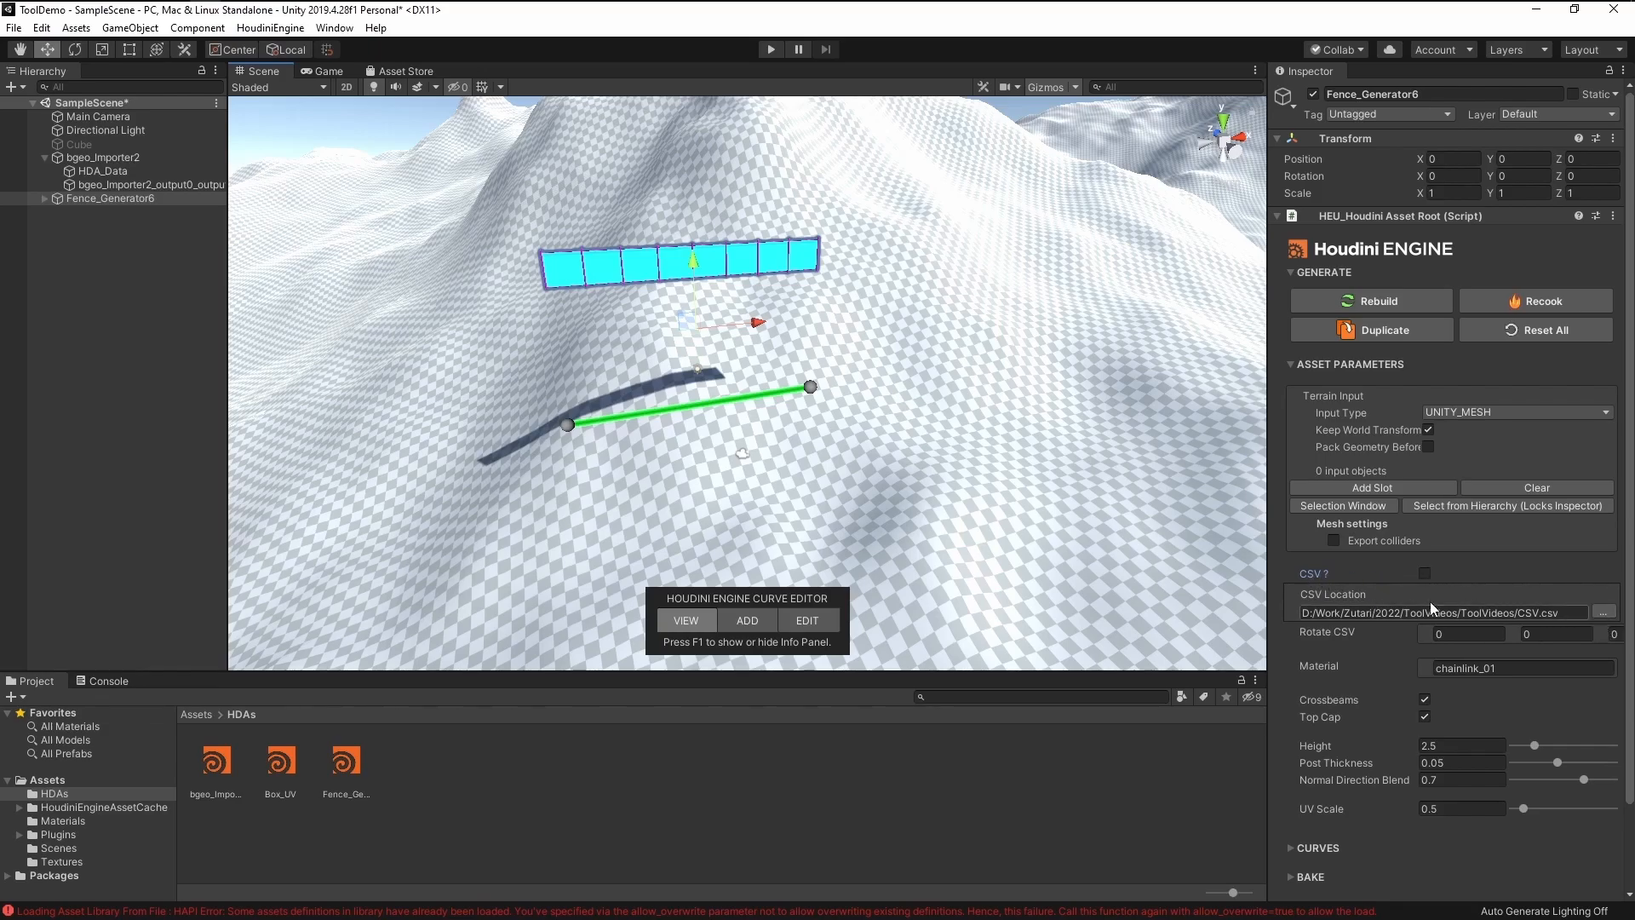
left_click(1424, 576)
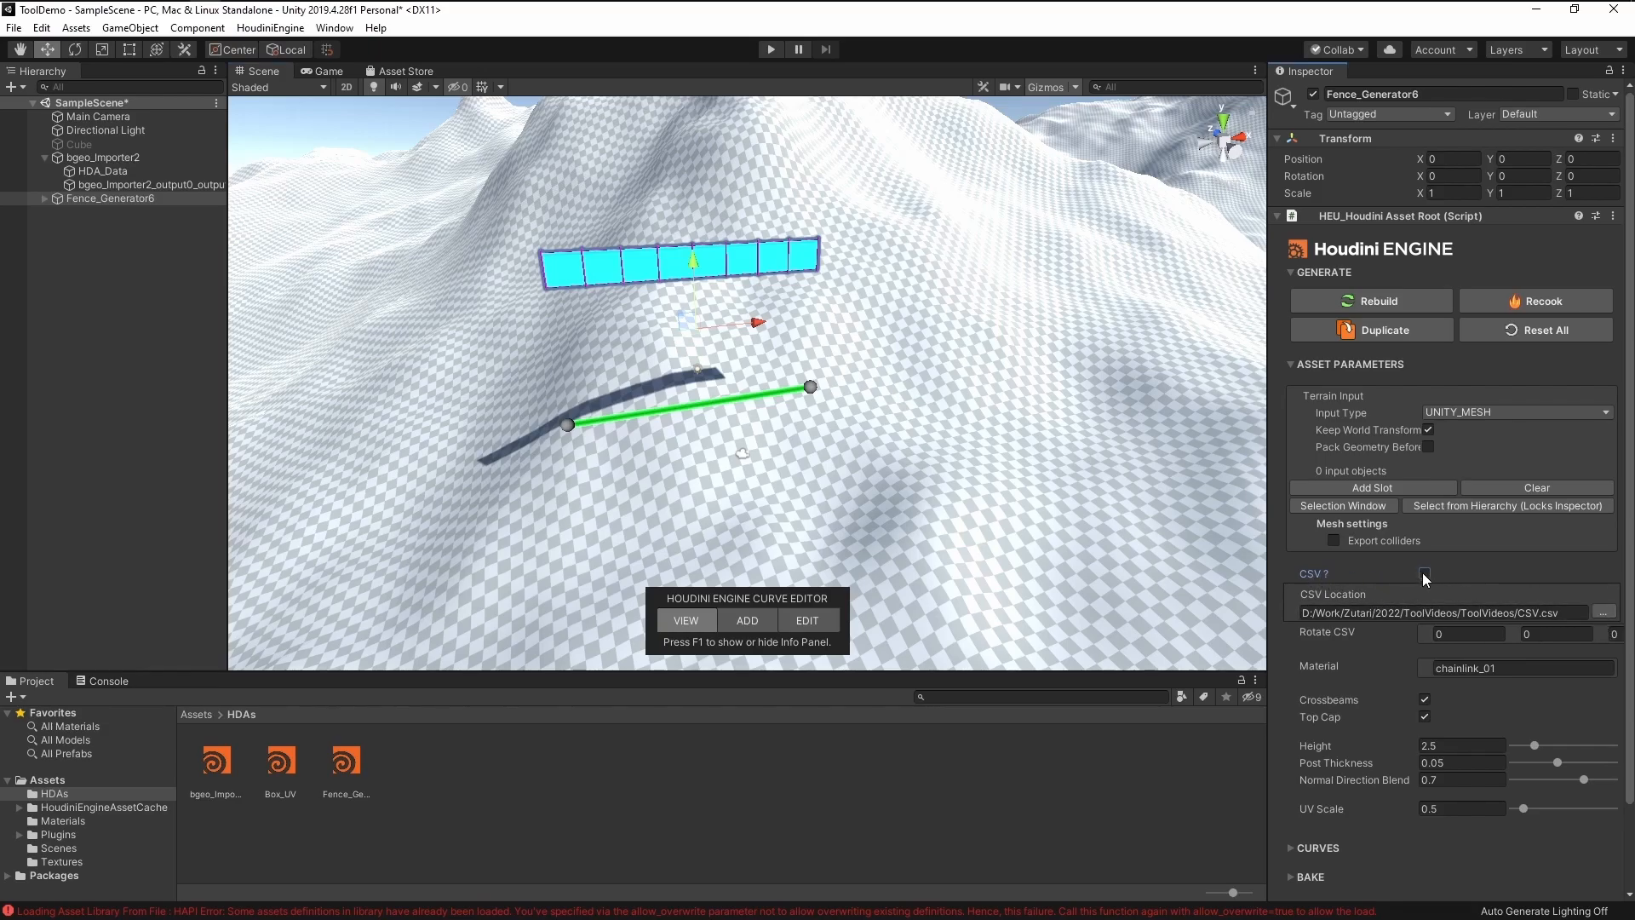
left_click_drag(913, 329, 871, 351, "alt")
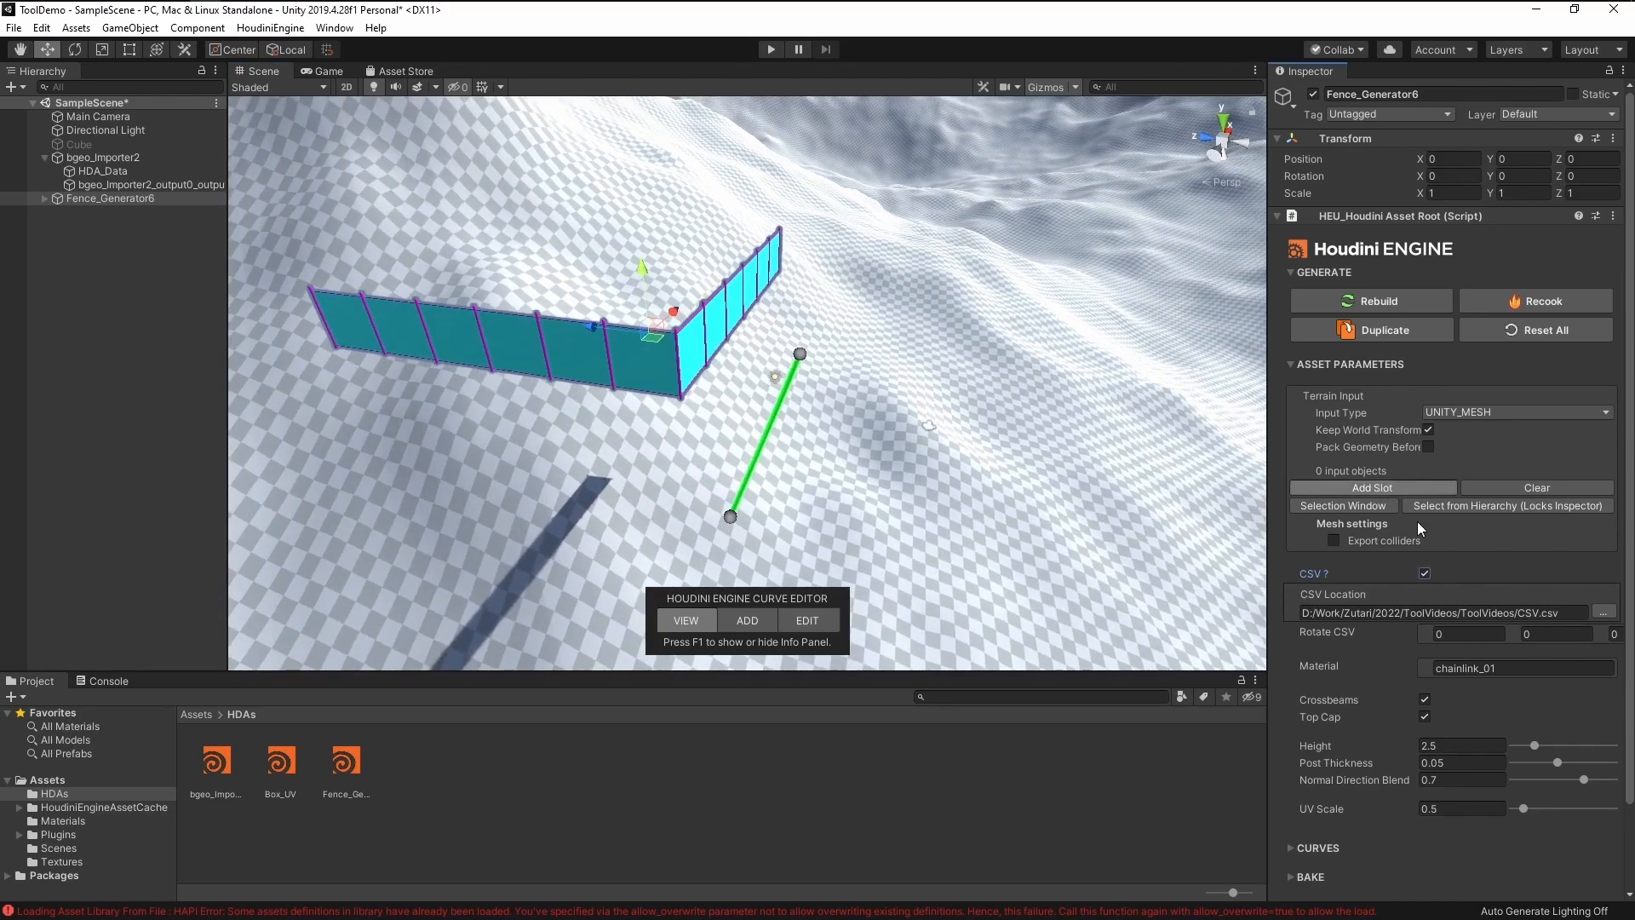
Add a terrain input slot to Fence_Generator6 and assign the importer's output object bgeo_Importer2_output0_output0_0 to it.
left_click(1372, 489)
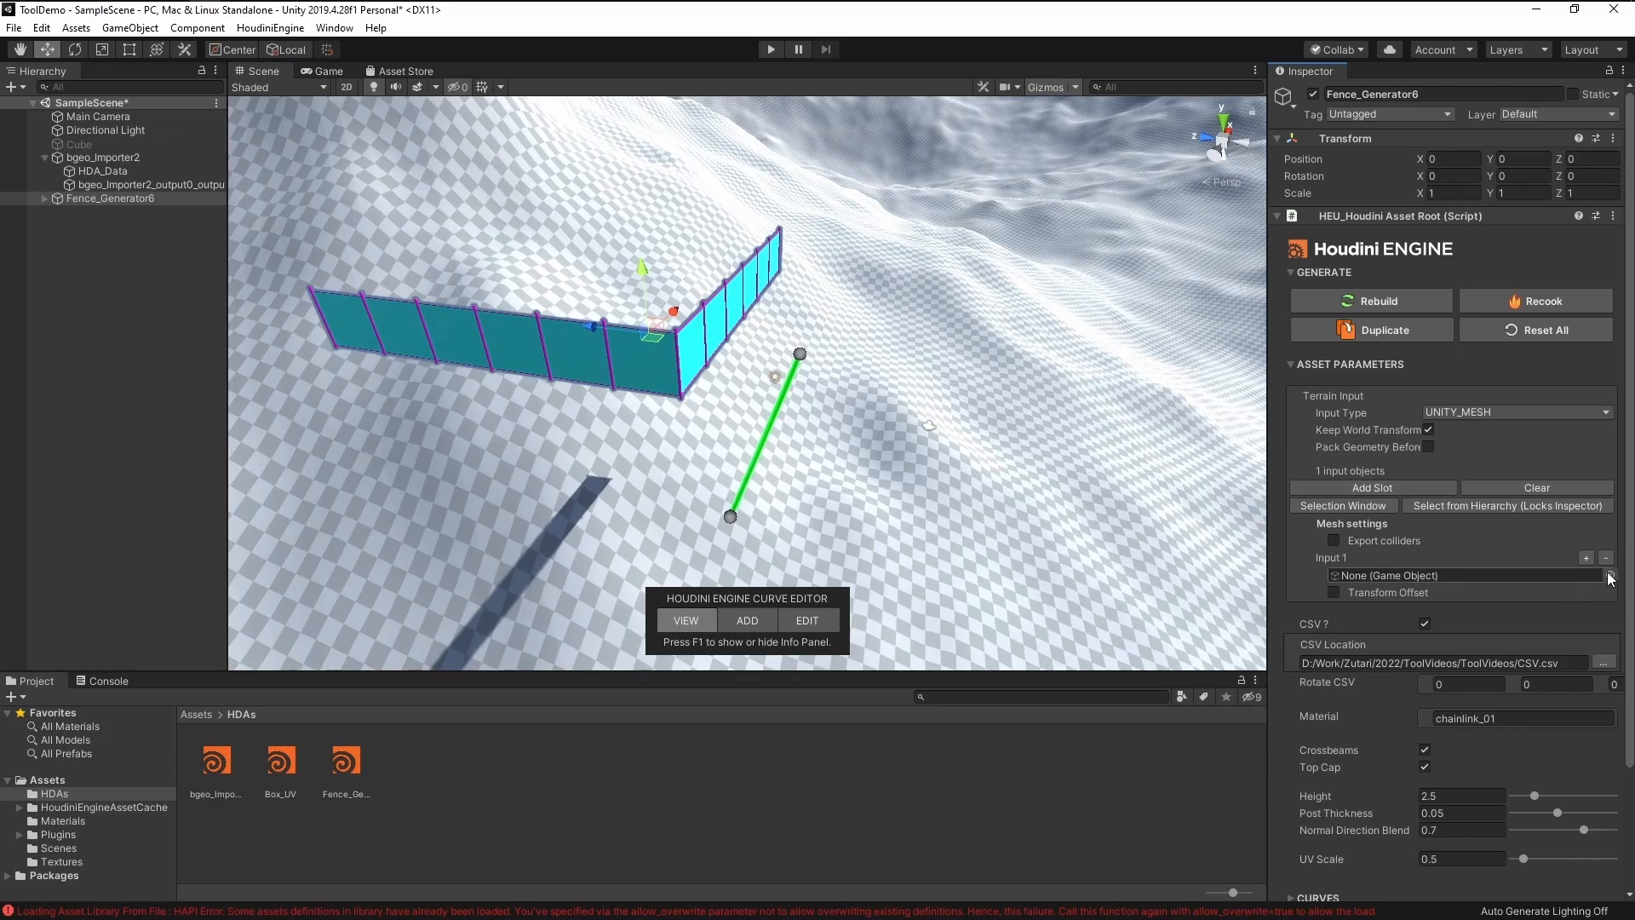
left_click_drag(149, 184, 1442, 584)
left_click_drag(660, 499, 745, 366, "alt")
Disable the CSV option and add two more points to the fence's curve across the terrain.
left_click(1425, 624)
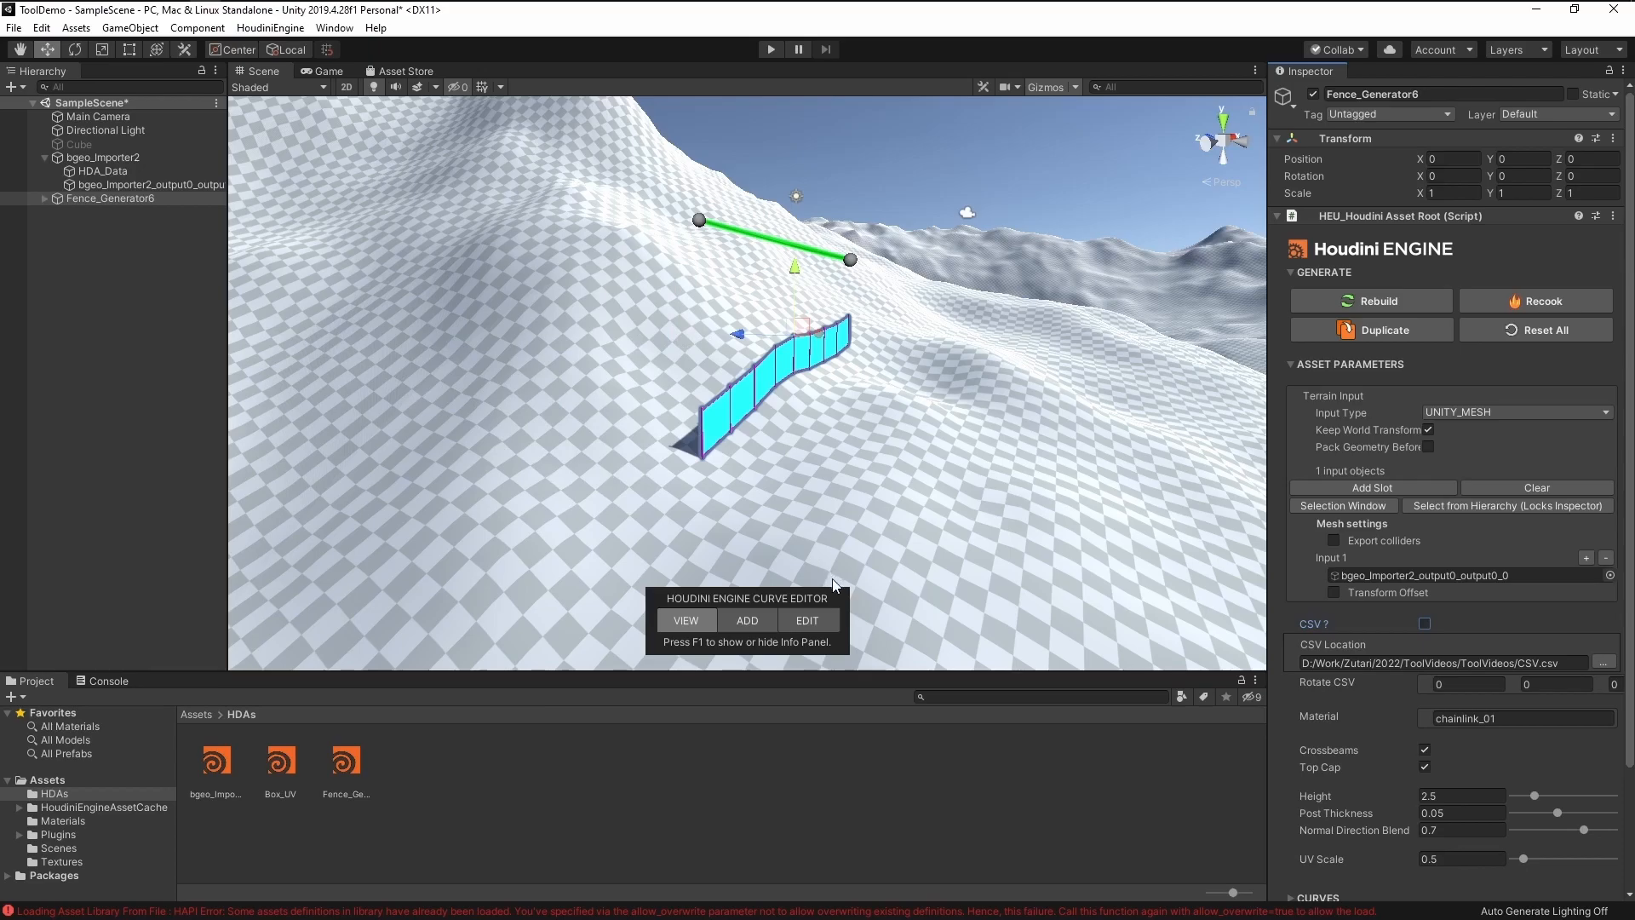
left_click(750, 620)
left_click_drag(665, 475, 341, 546, "alt")
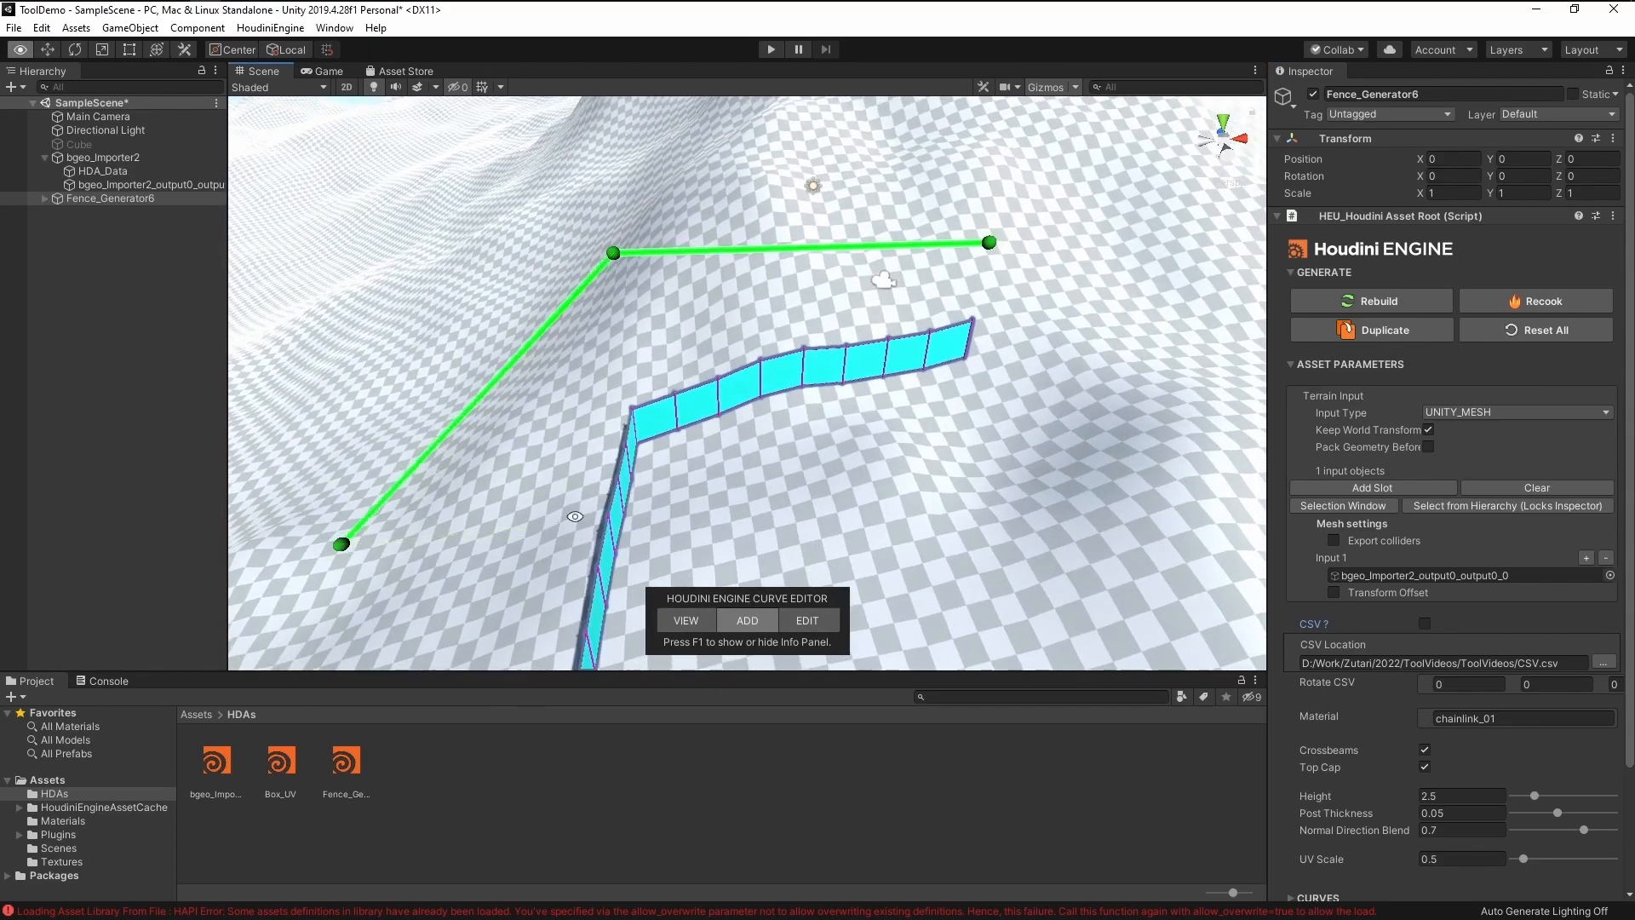
middle_click_drag(624, 539, 618, 340, "alt")
scroll(597, 362, "down", 10, "alt")
left_click_drag(576, 377, 884, 574, "alt")
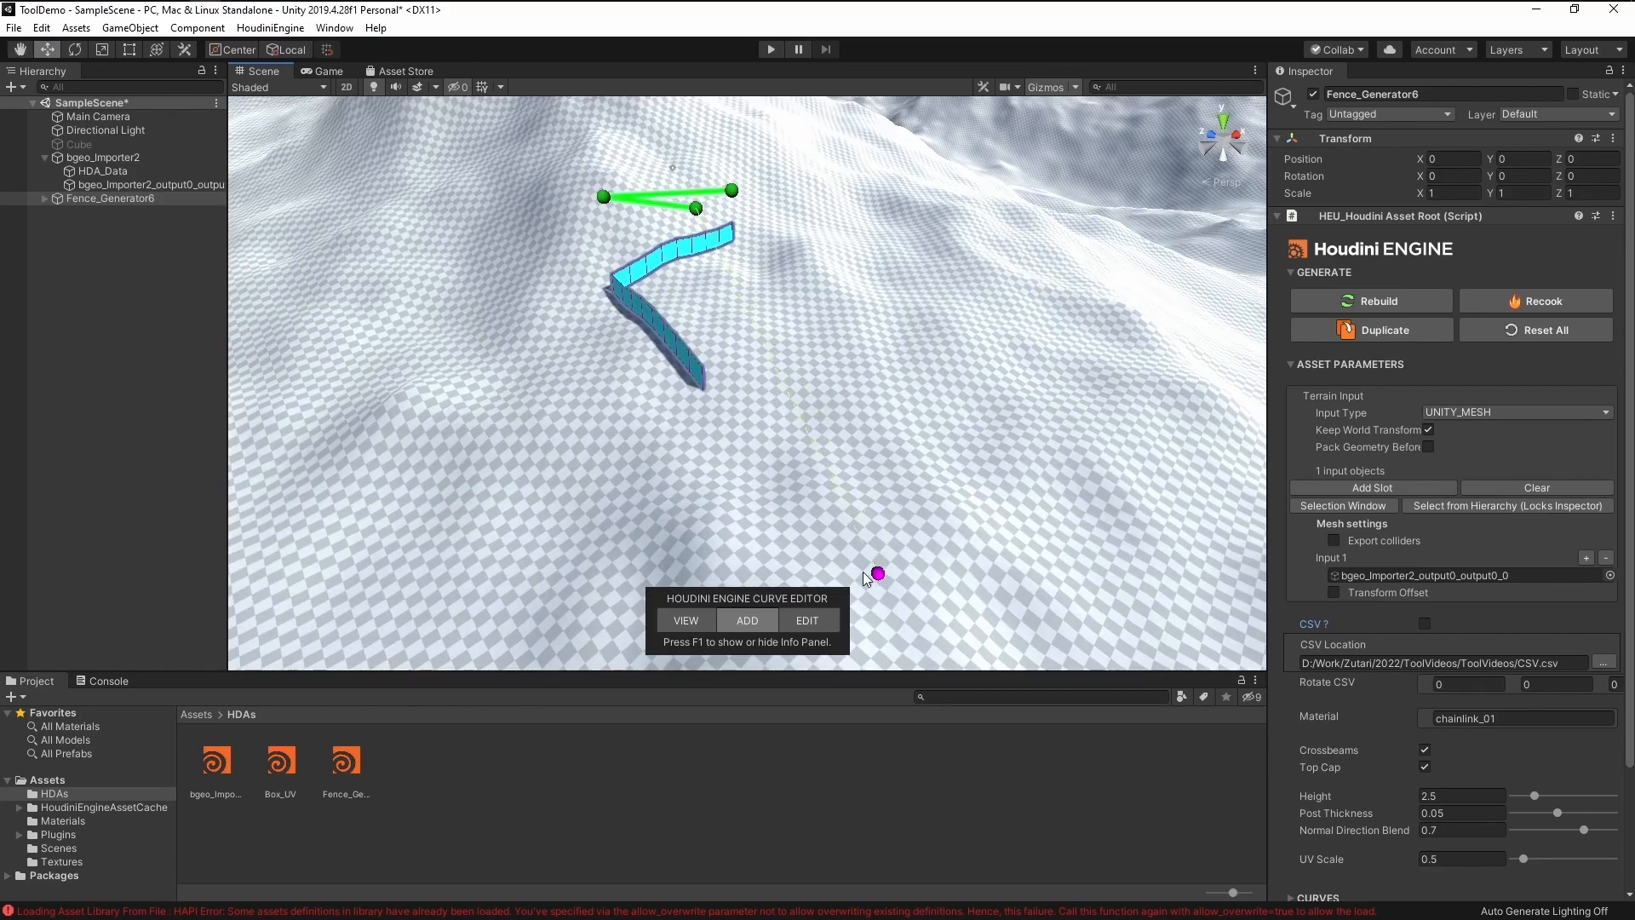
left_click_drag(896, 339, 682, 320, "alt")
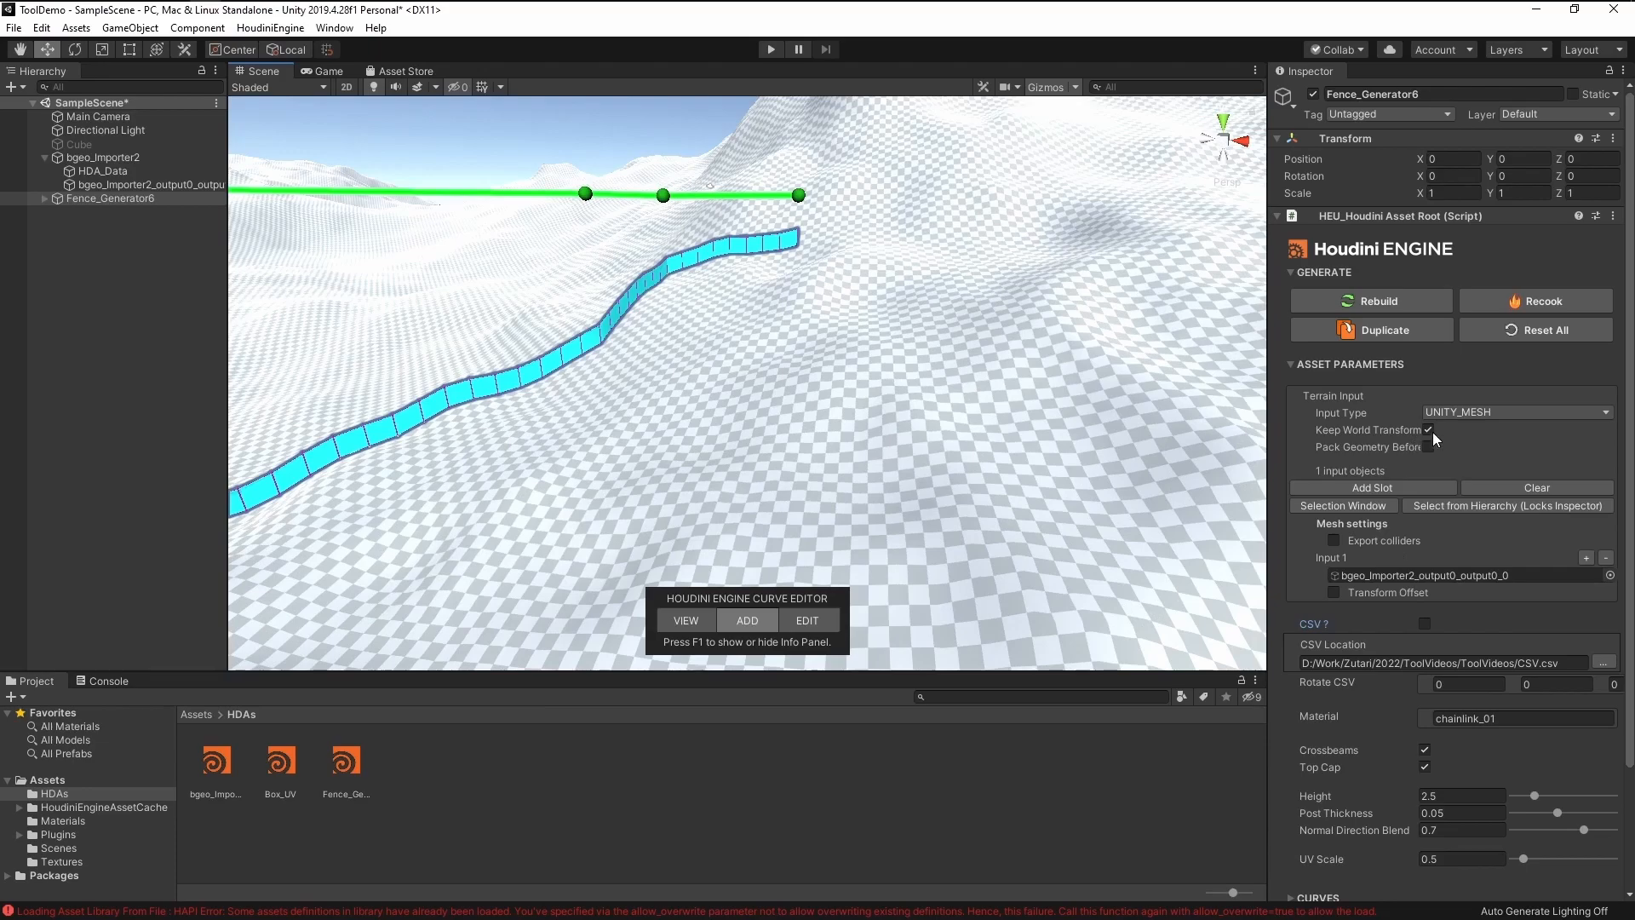
Enable the fence's CSV option again and set its CSV location to CSV_02.csv.
left_click(1425, 624)
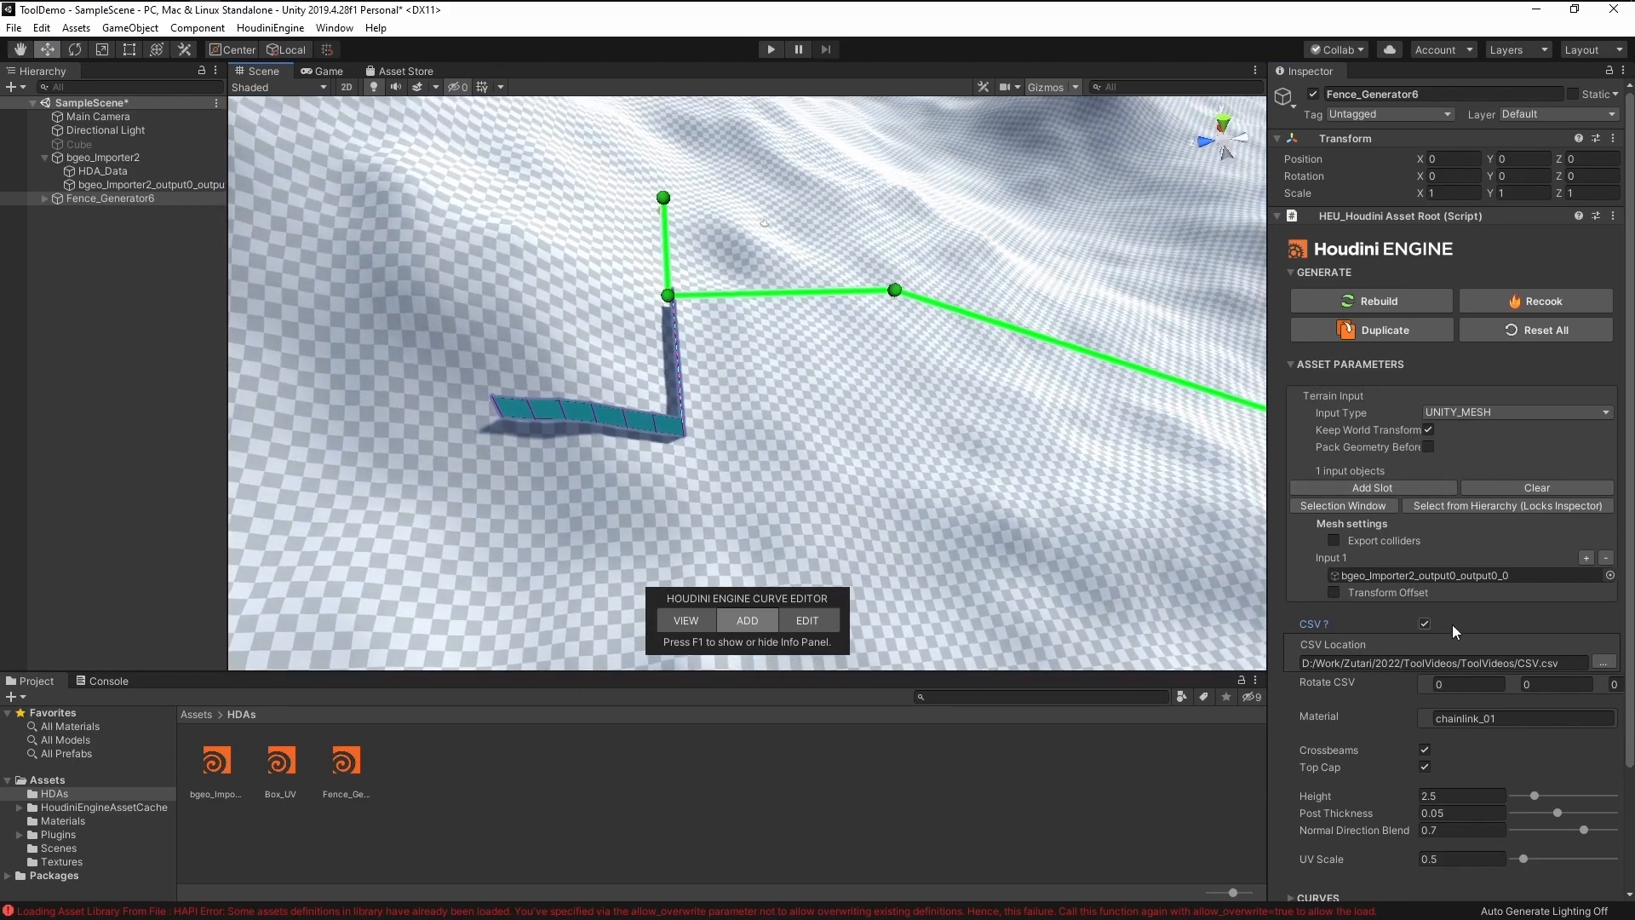
left_click(1604, 663)
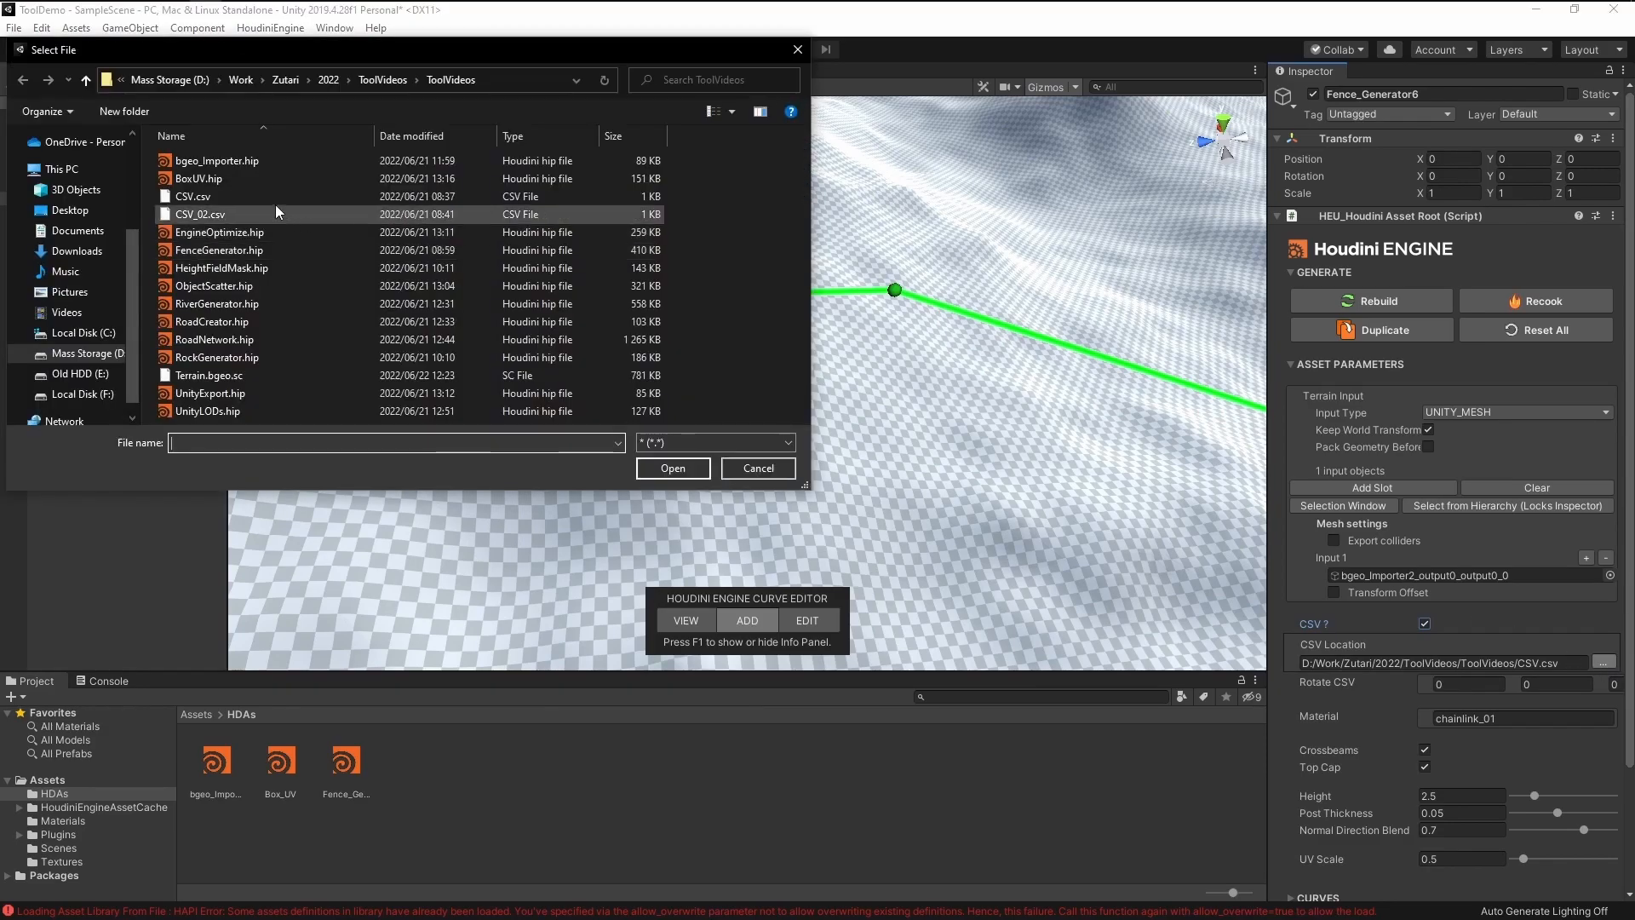
left_click(660, 467)
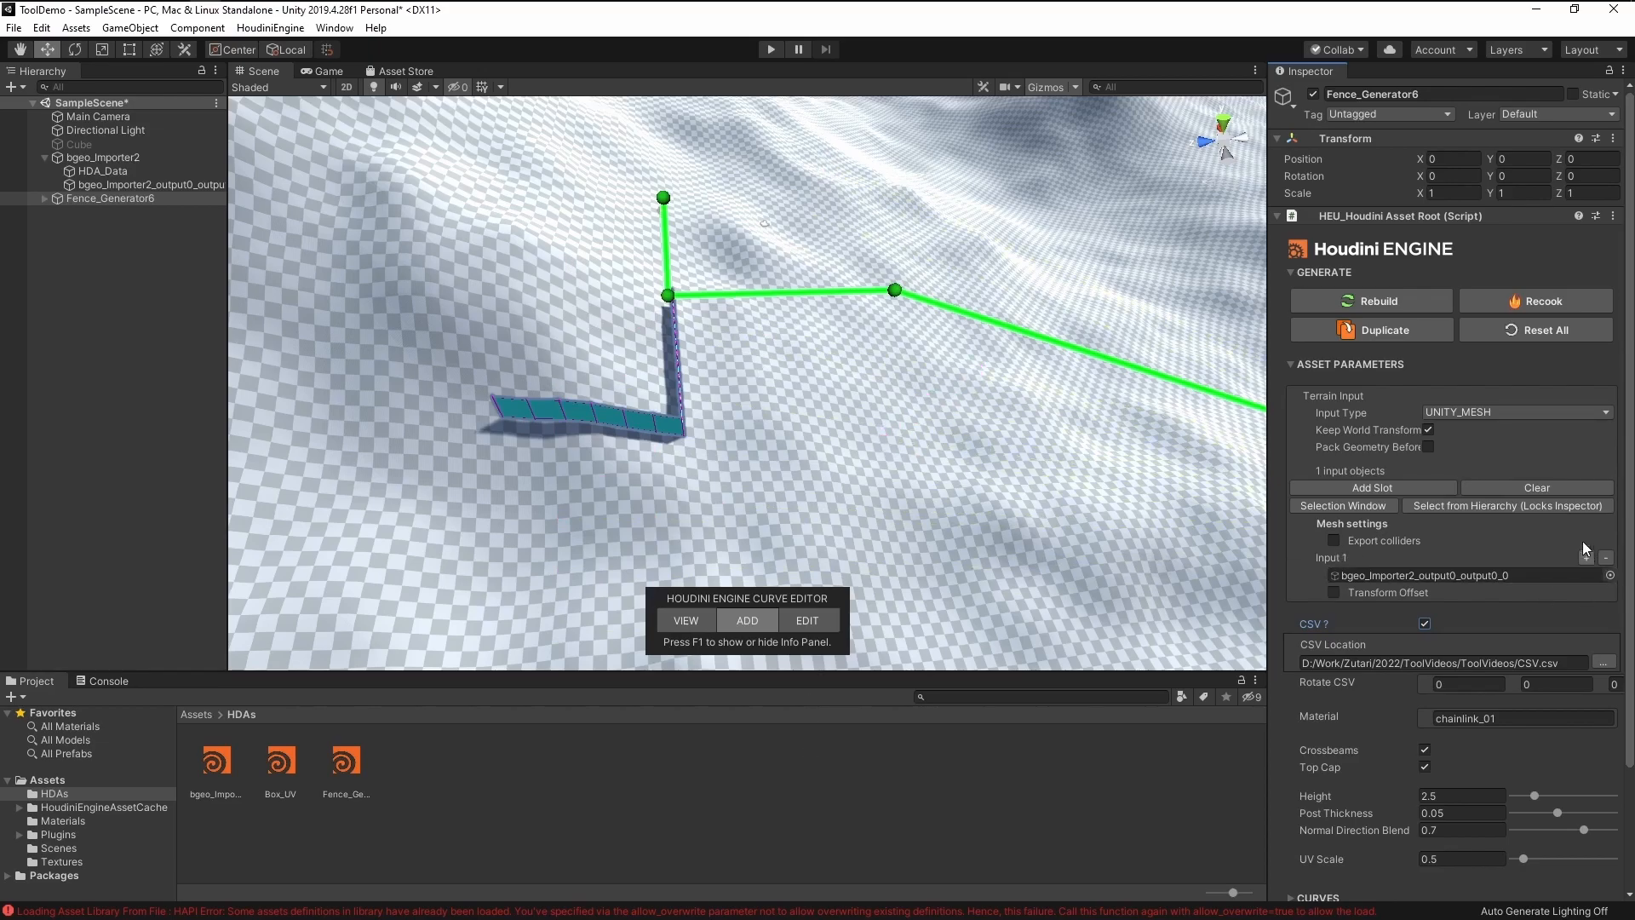
left_click(1605, 664)
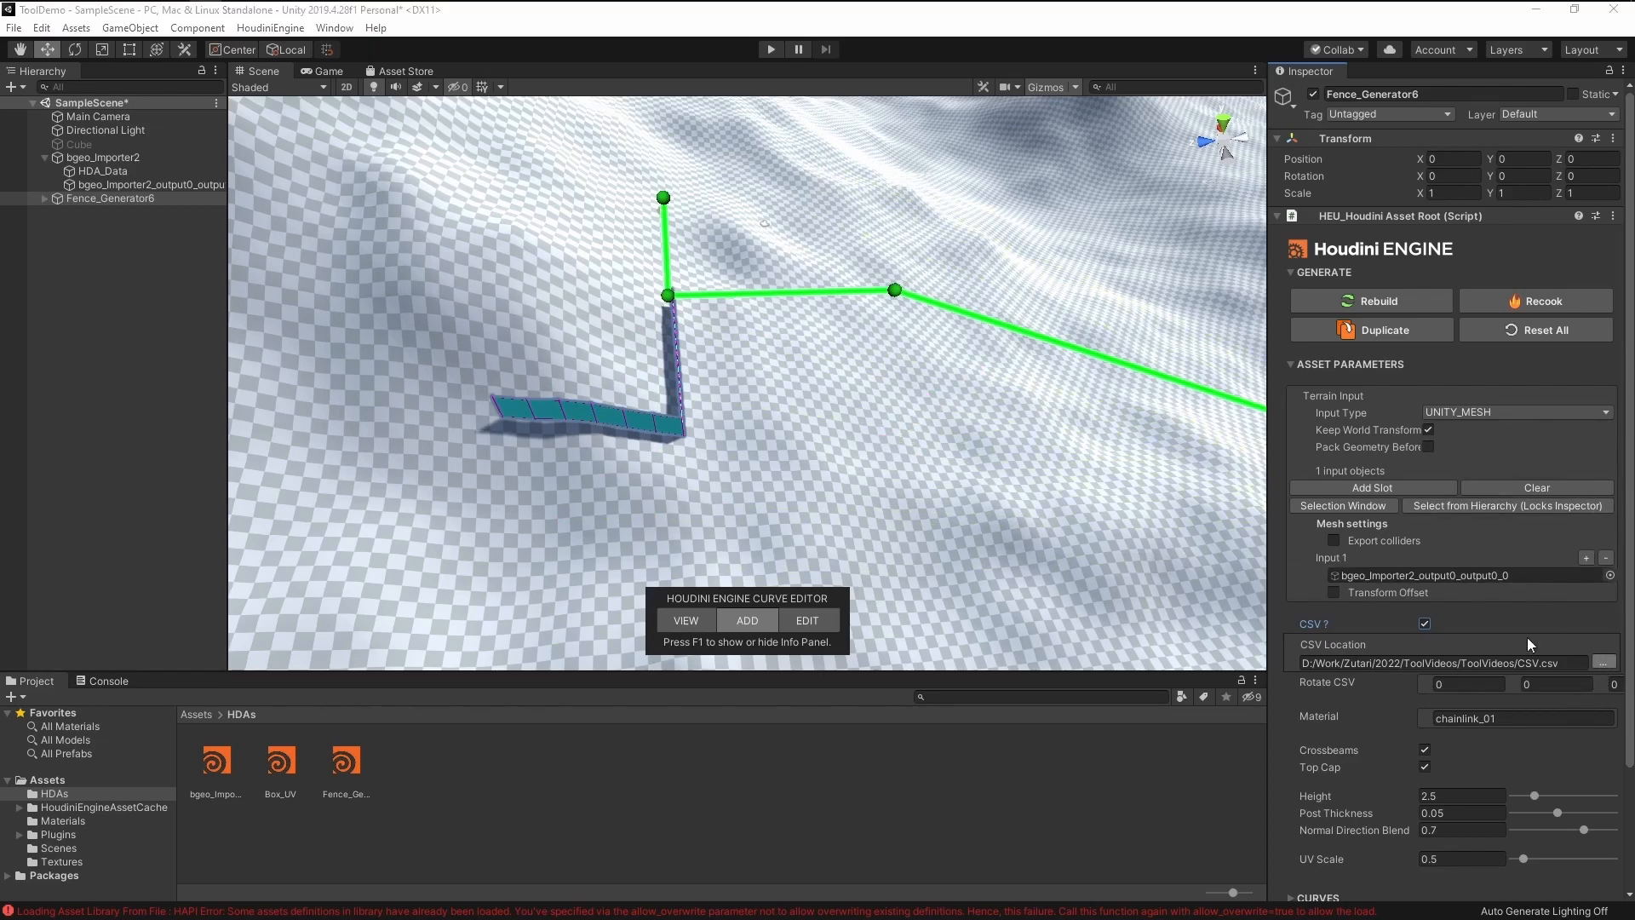
left_click(234, 212)
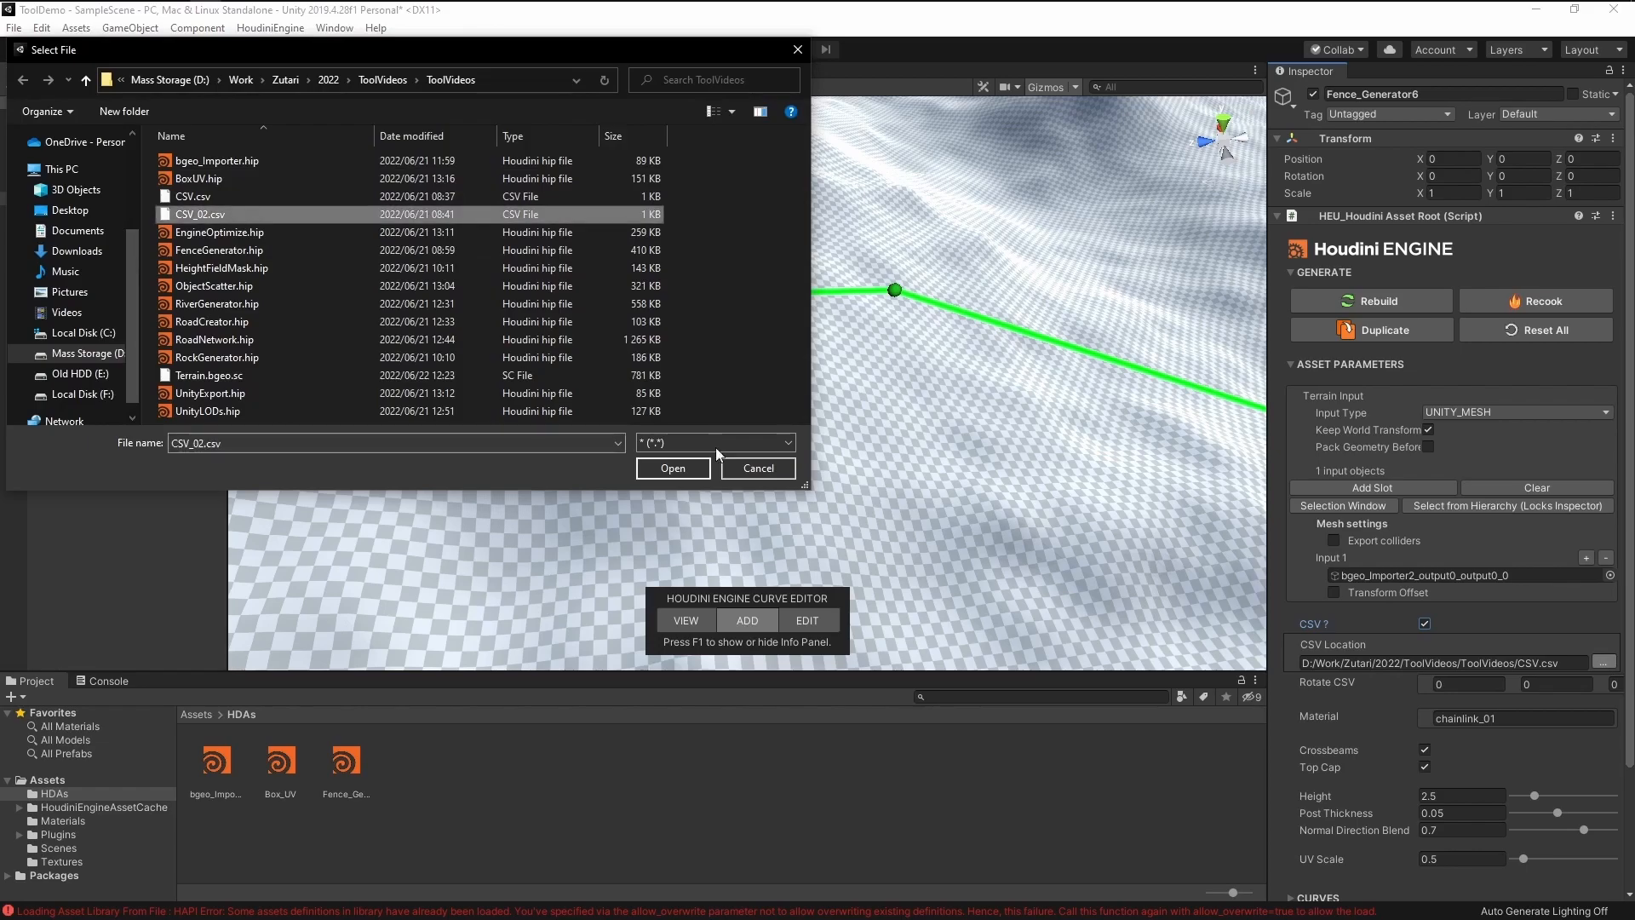
left_click(672, 469)
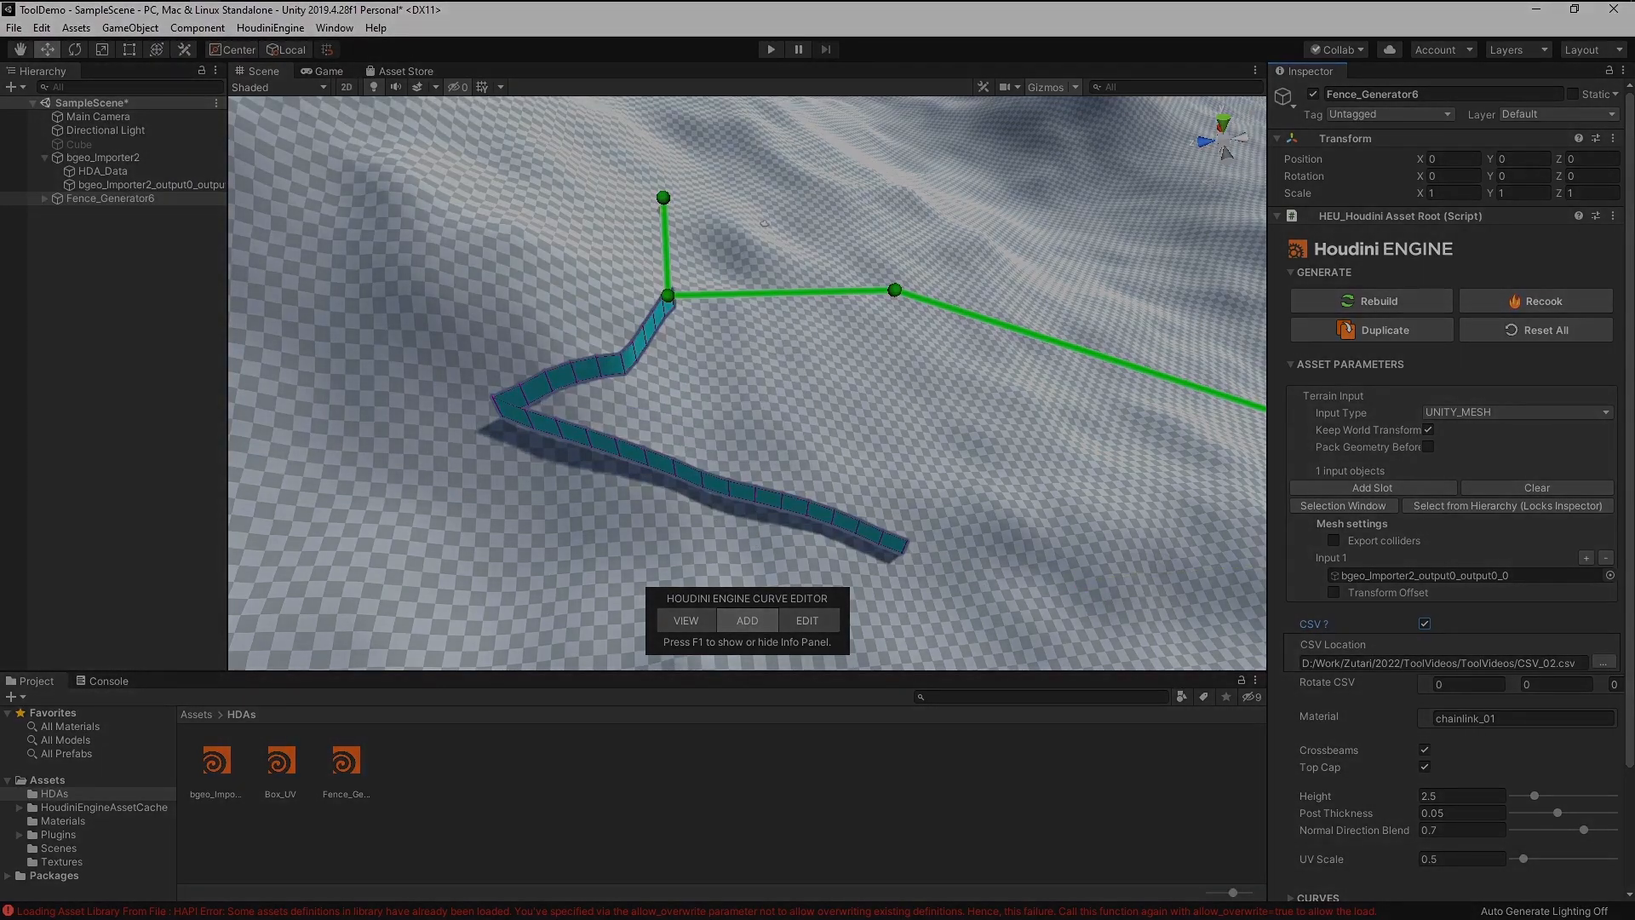